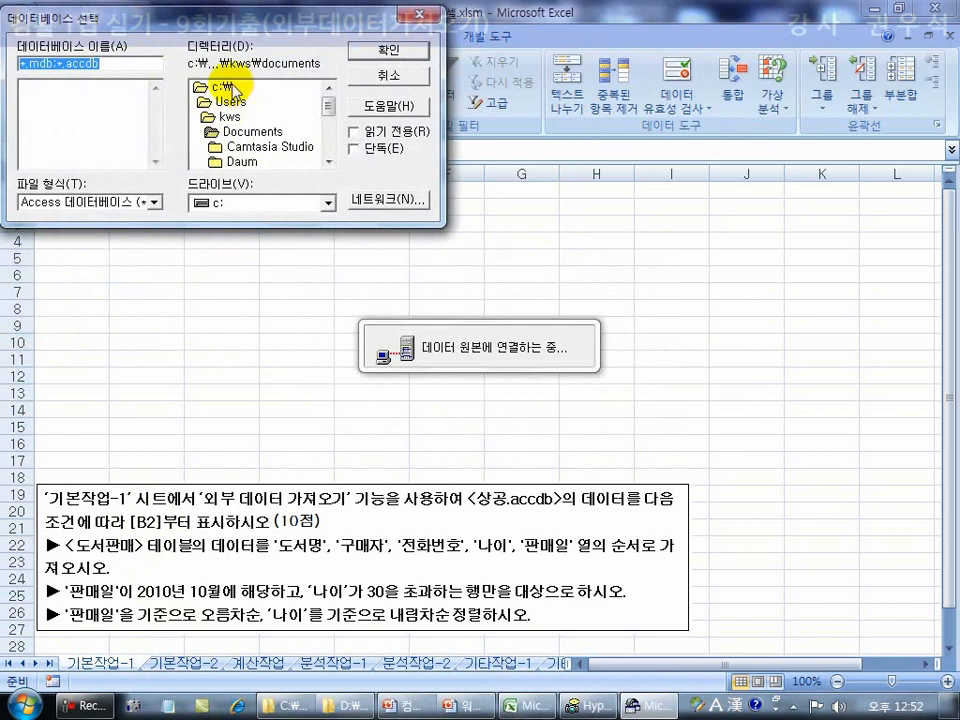
Open the 상공.accdb database from the c:\1\09 folder as the query's data source
double_click(226, 88)
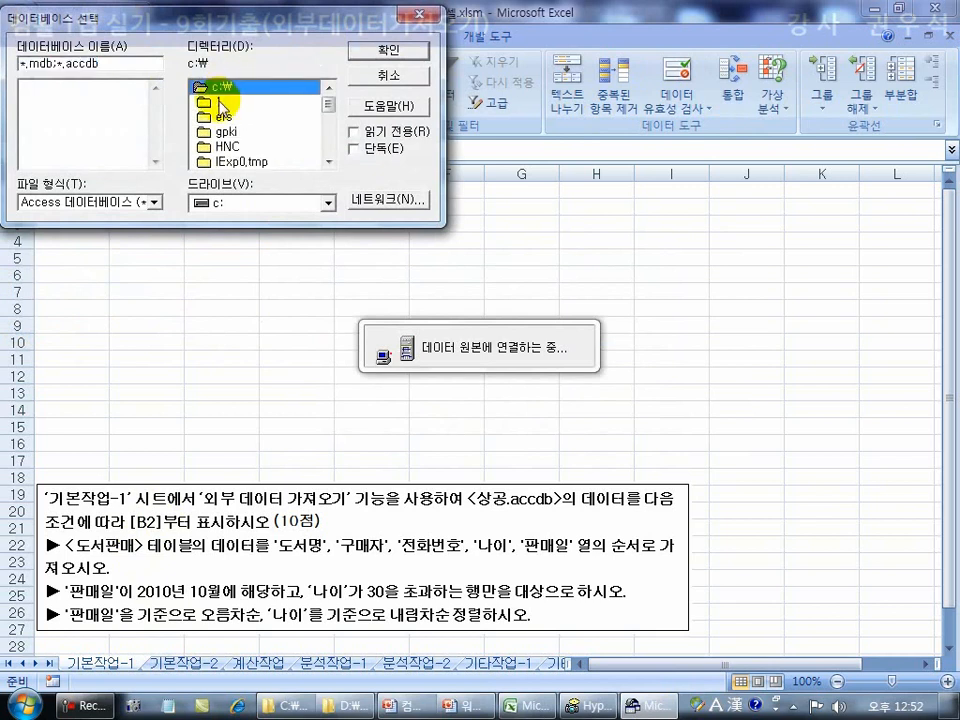
double_click(220, 102)
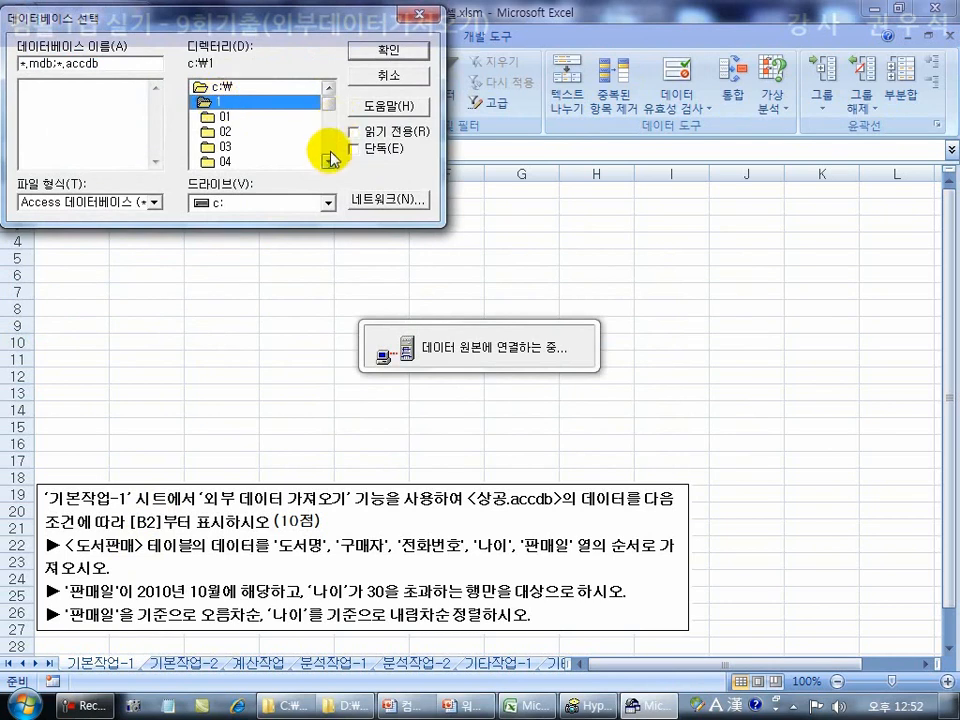
scroll(331, 152, "down", 1)
scroll(331, 152, "down", 1)
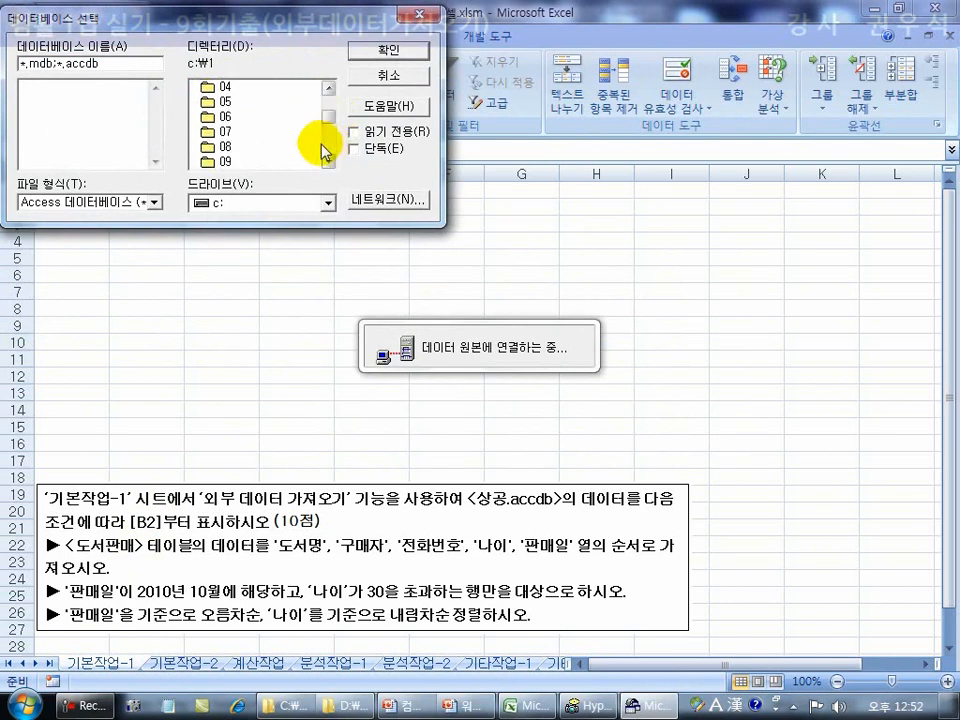
double_click(226, 160)
left_click(55, 90)
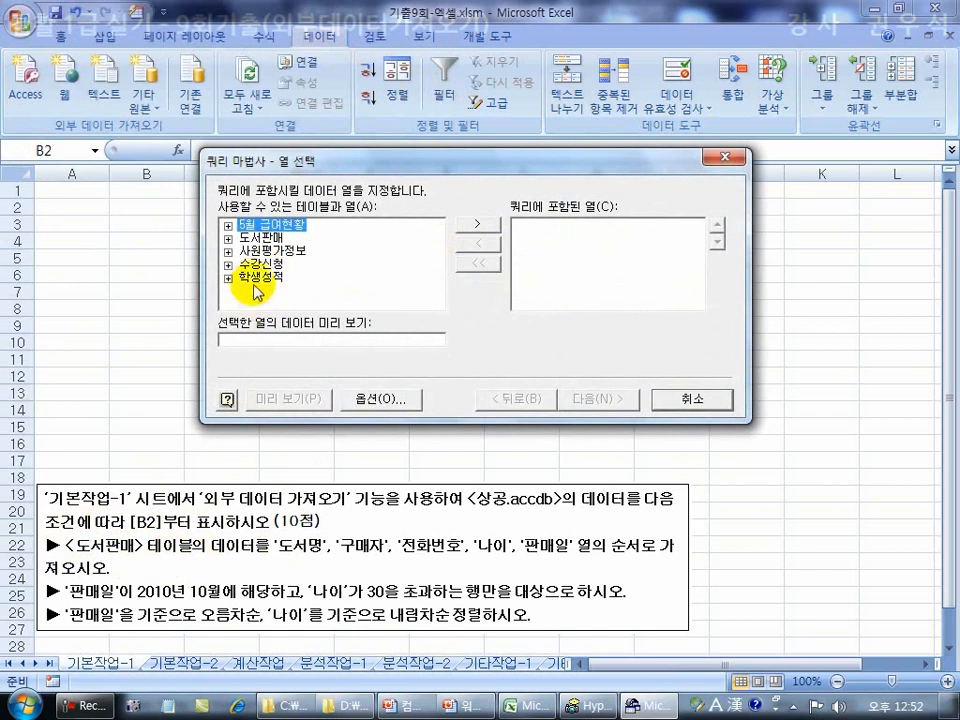
Add the 도서명, 구매자, 전화번호, 나이 and 판매일 columns of the 도서판매 table to the query in that order
left_click(228, 238)
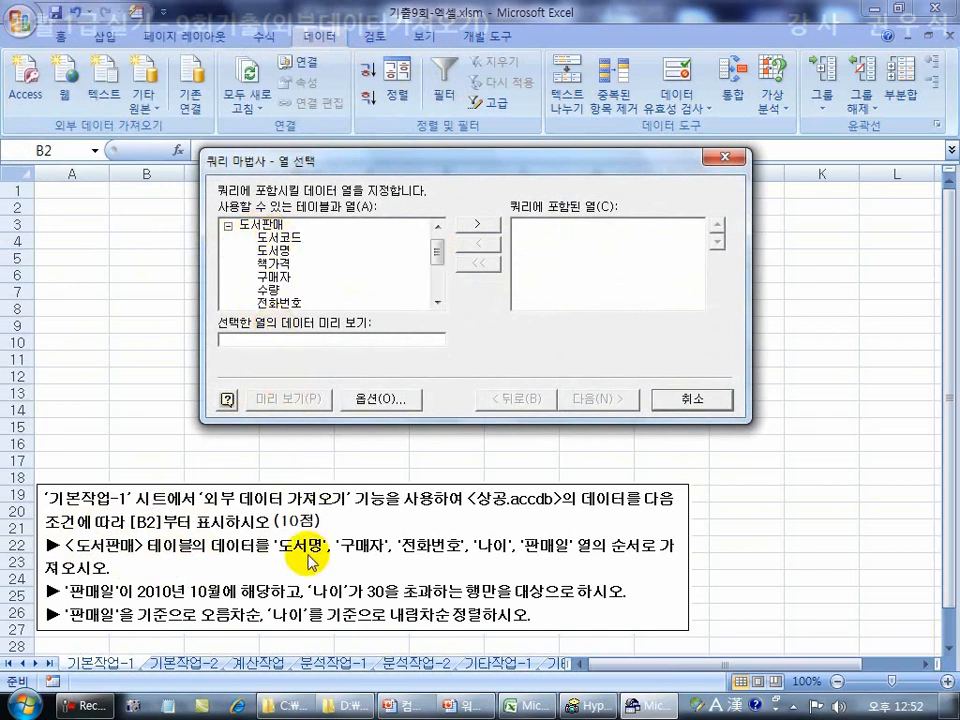
double_click(284, 252)
double_click(280, 264)
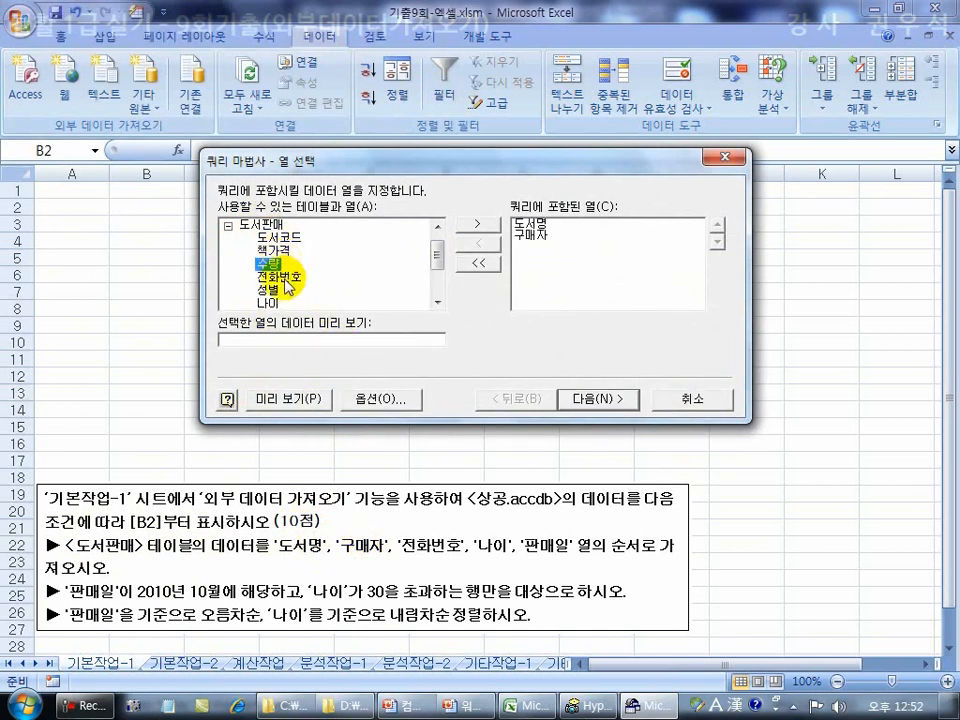
double_click(284, 277)
double_click(276, 292)
double_click(283, 303)
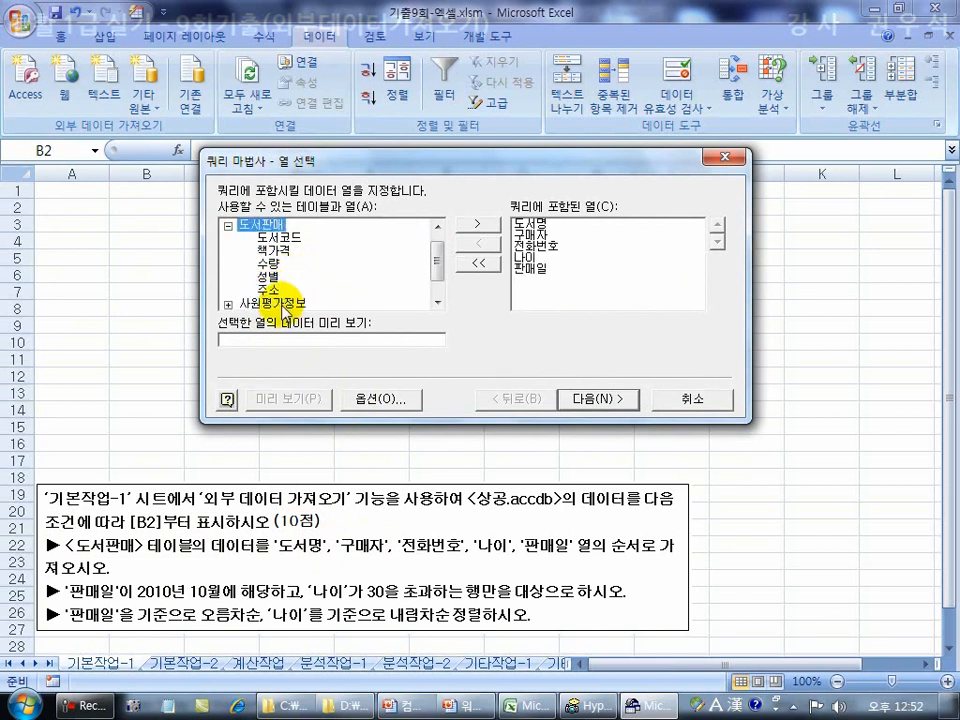
left_click(597, 400)
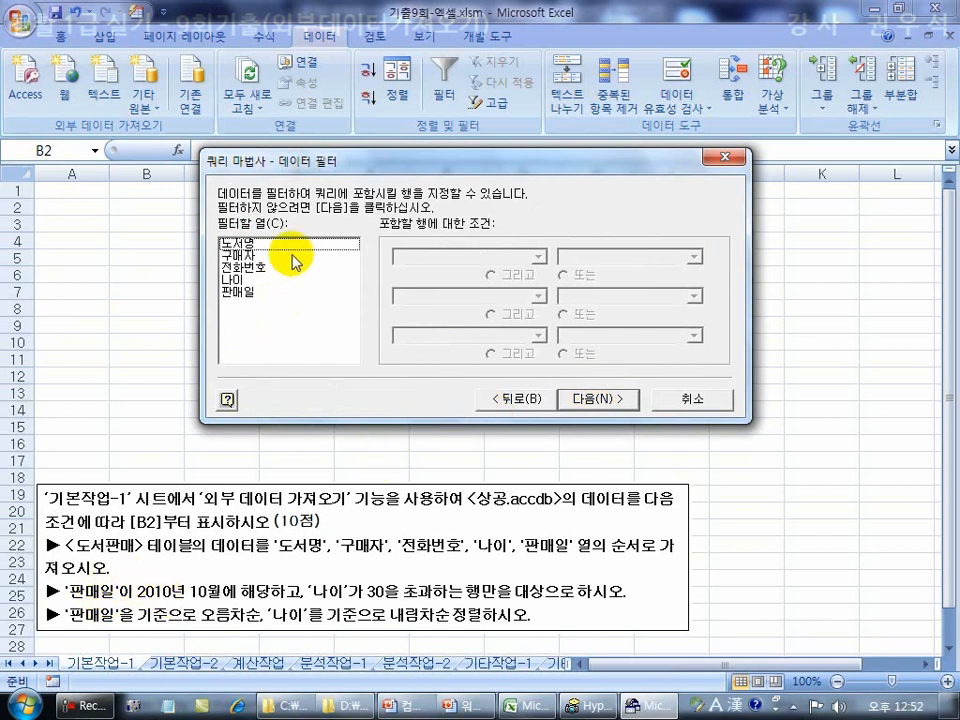
Filter the 판매일 column to dates >= 2010-10-1 and <= 2010-10-31
left_click(248, 293)
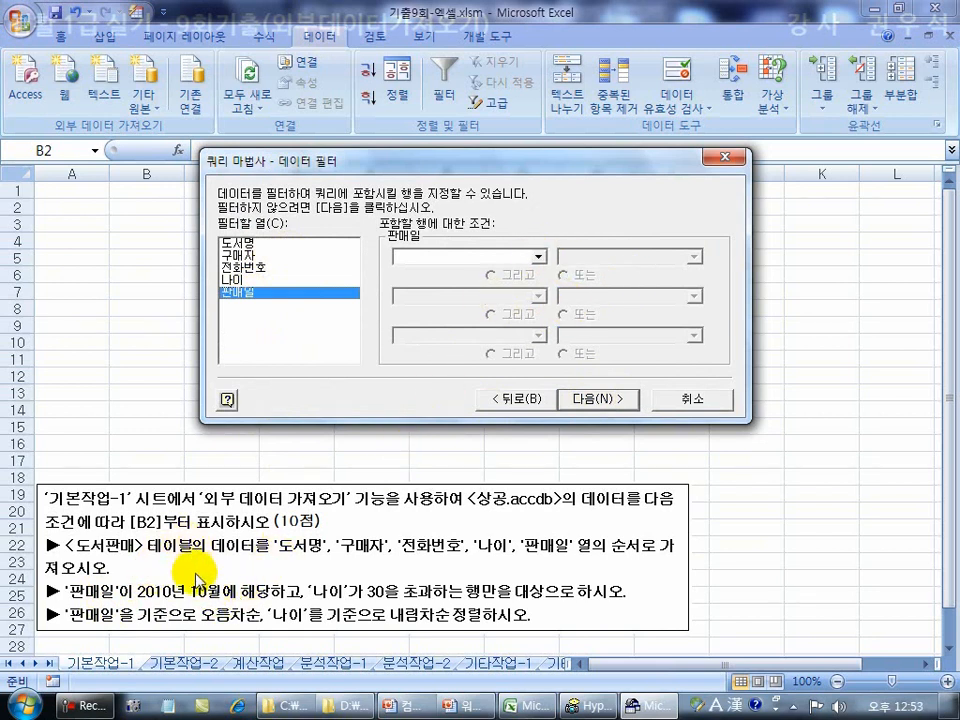
left_click(539, 257)
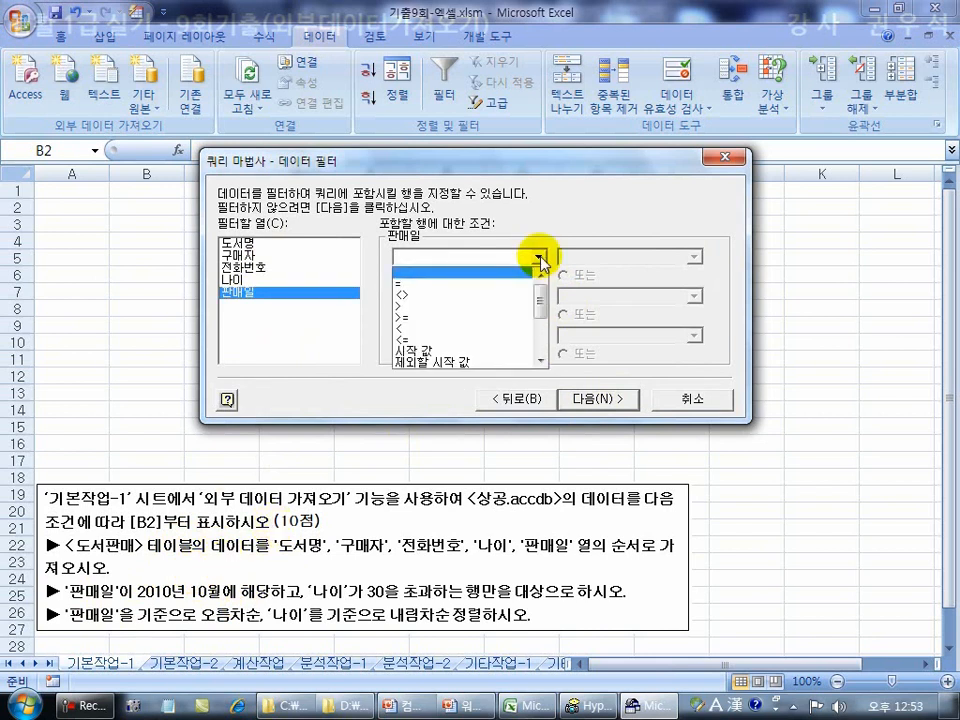
left_click(509, 322)
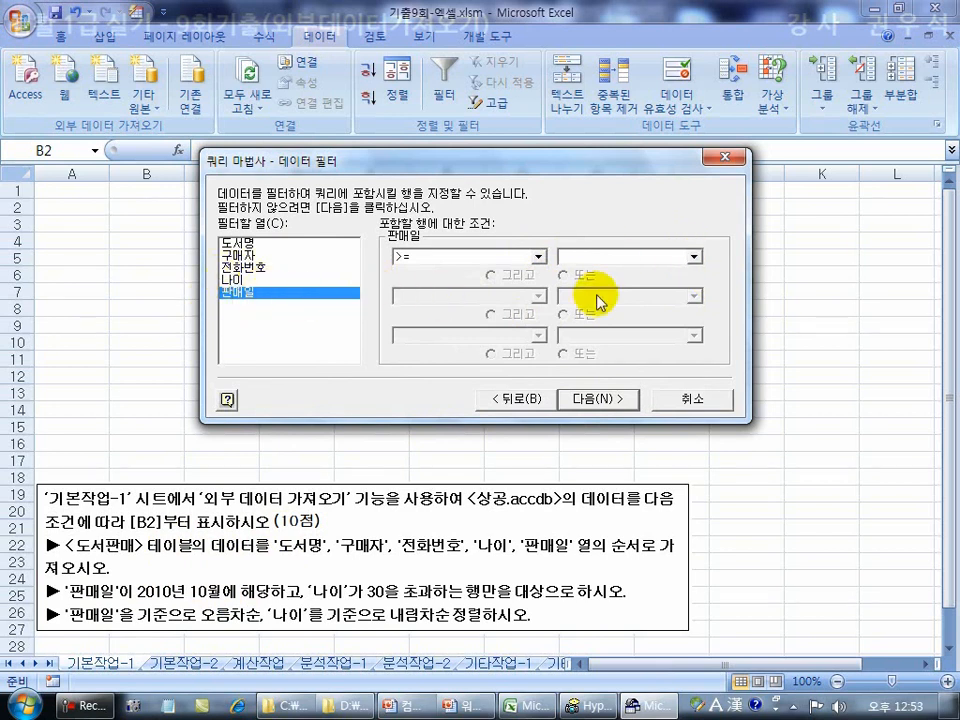
left_click(695, 258)
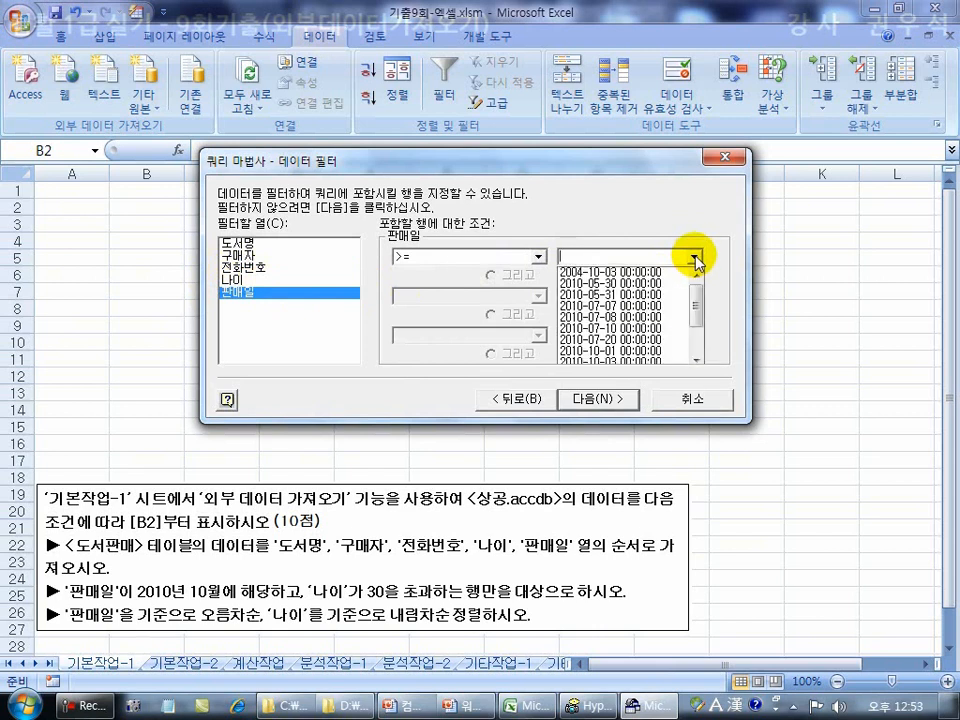
left_click(604, 253)
type("2010-10-1")
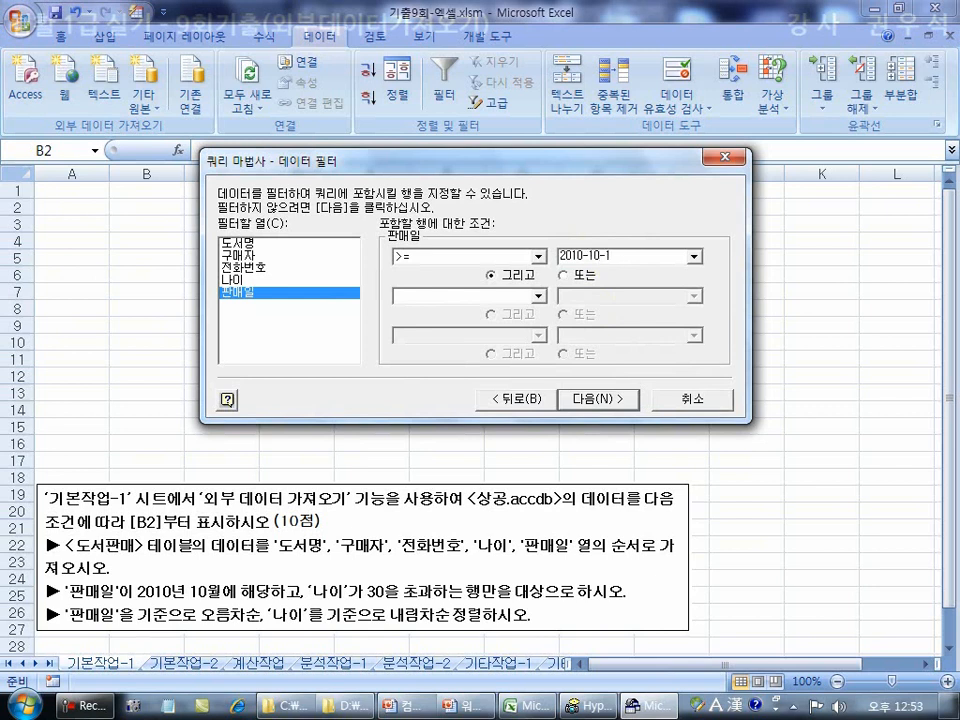
left_click(539, 296)
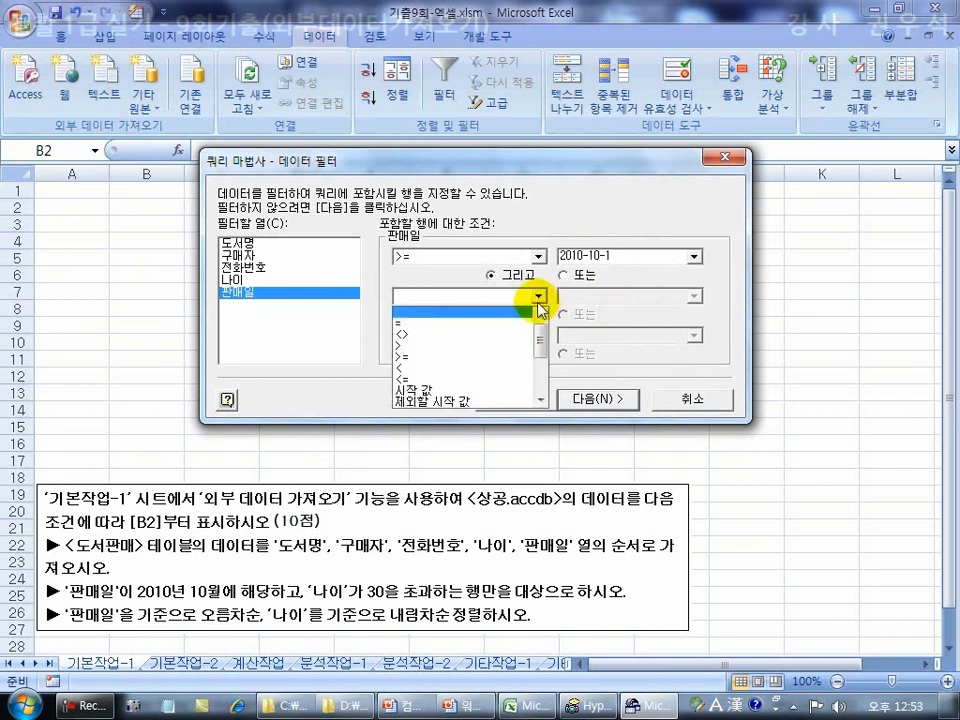
left_click(497, 379)
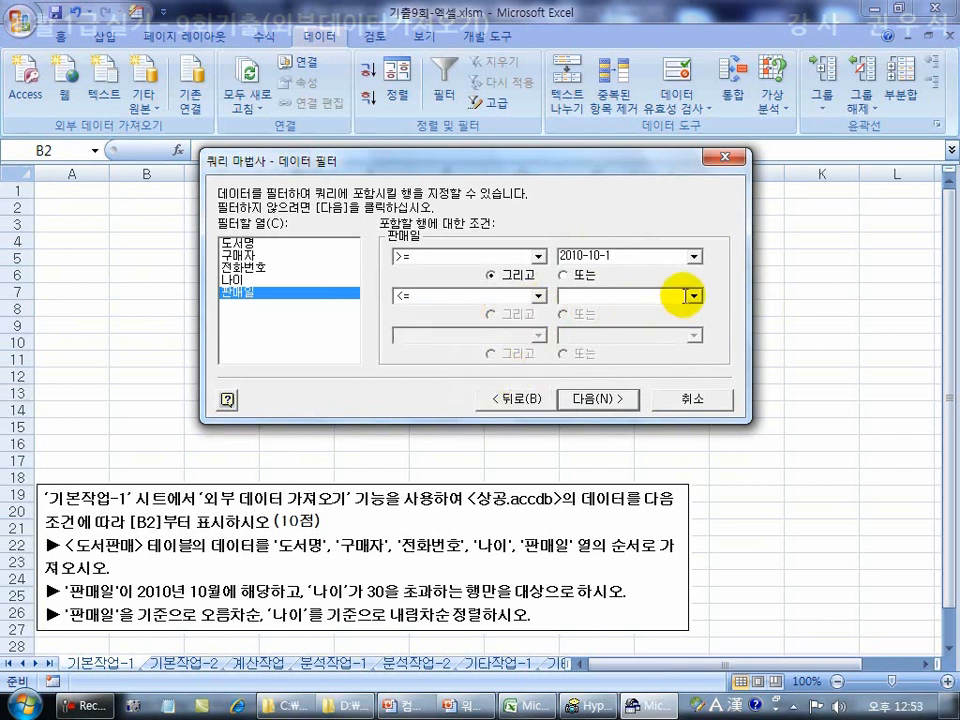
left_click(655, 296)
type("2010-10-31")
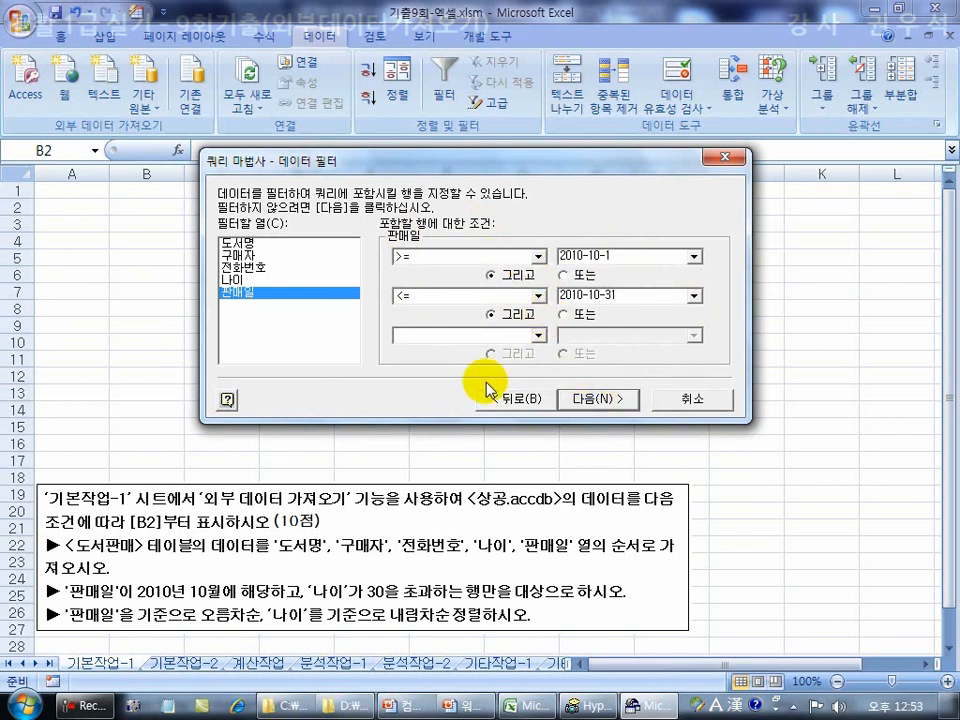
Filter the 나이 column to values > 30 and continue to the sort order
left_click(240, 280)
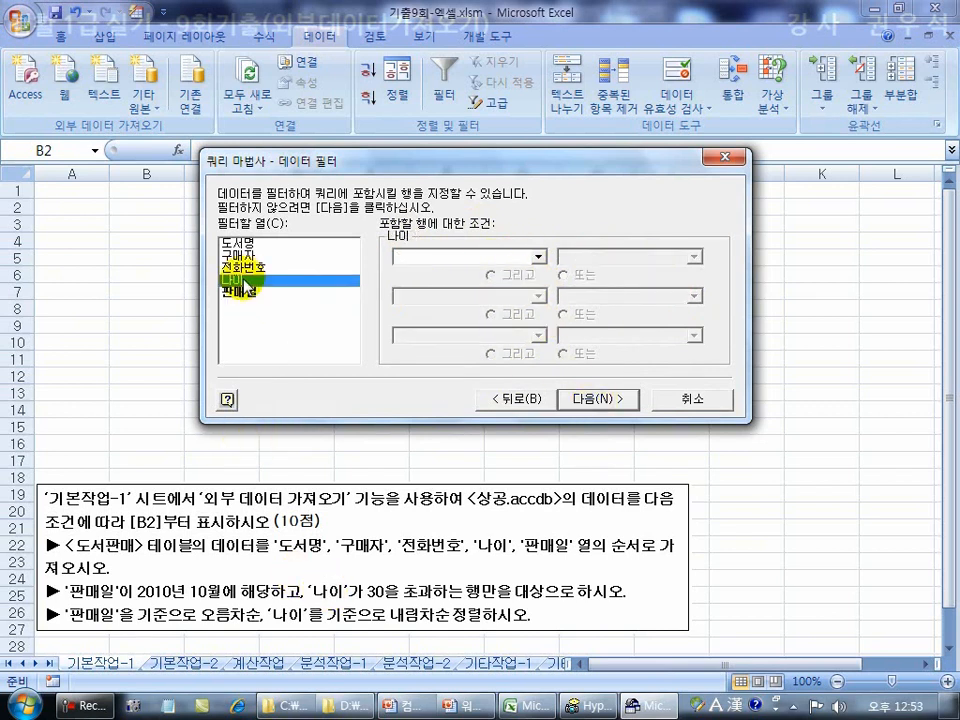
left_click(538, 257)
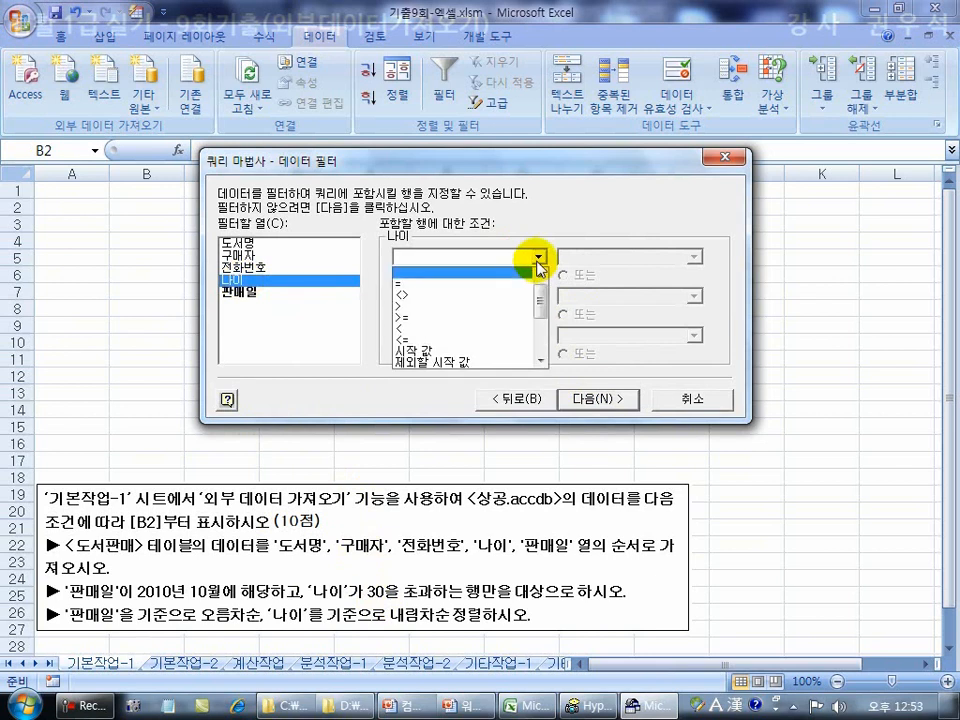
left_click(518, 314)
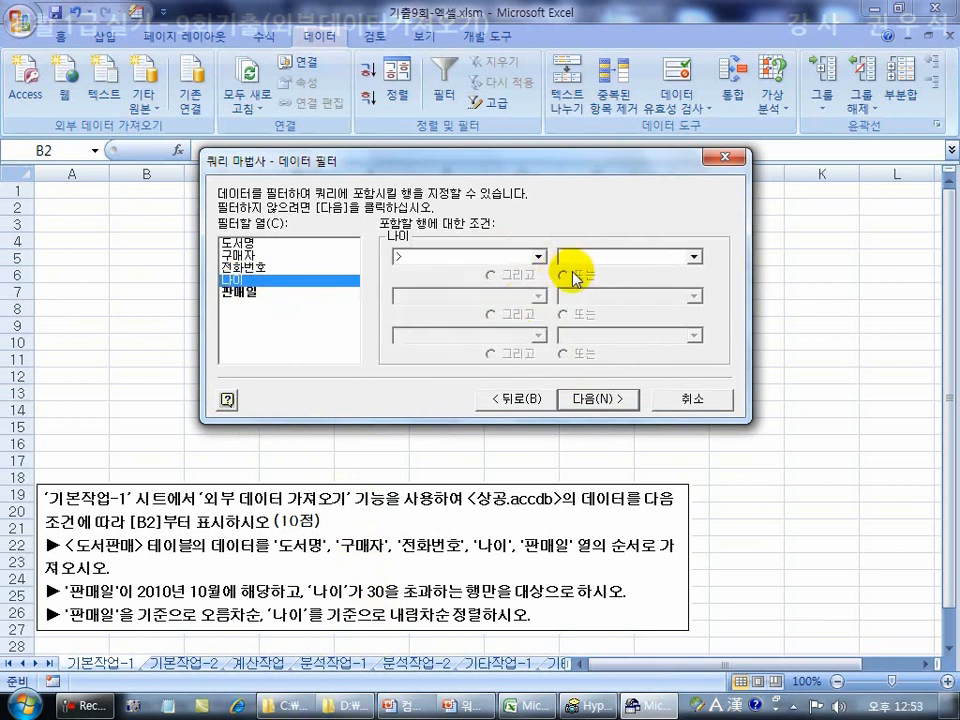
type("30")
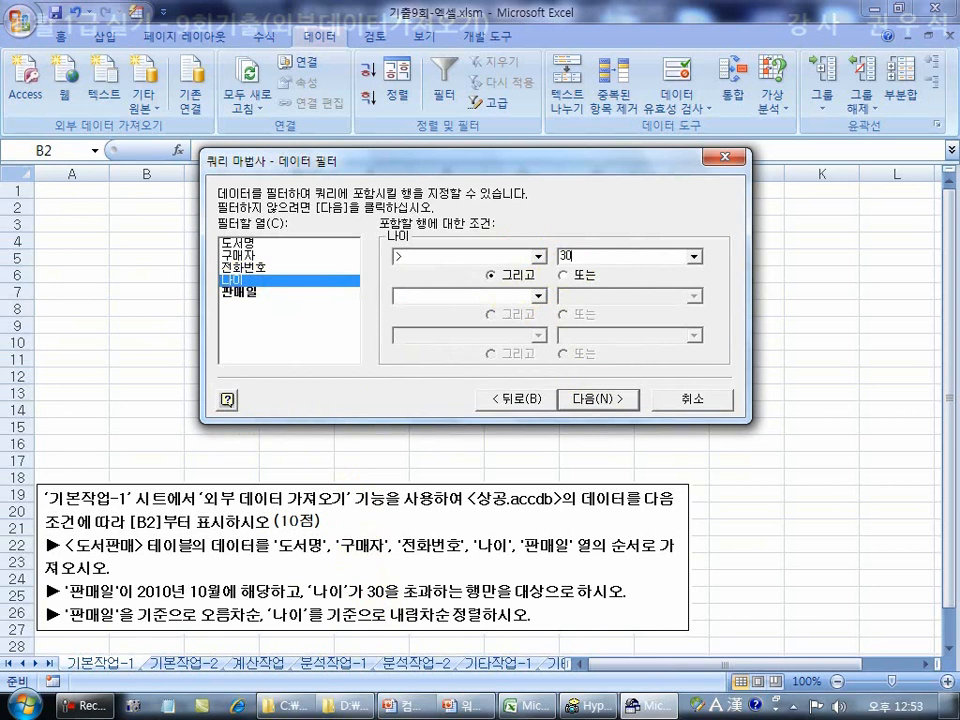
left_click(598, 398)
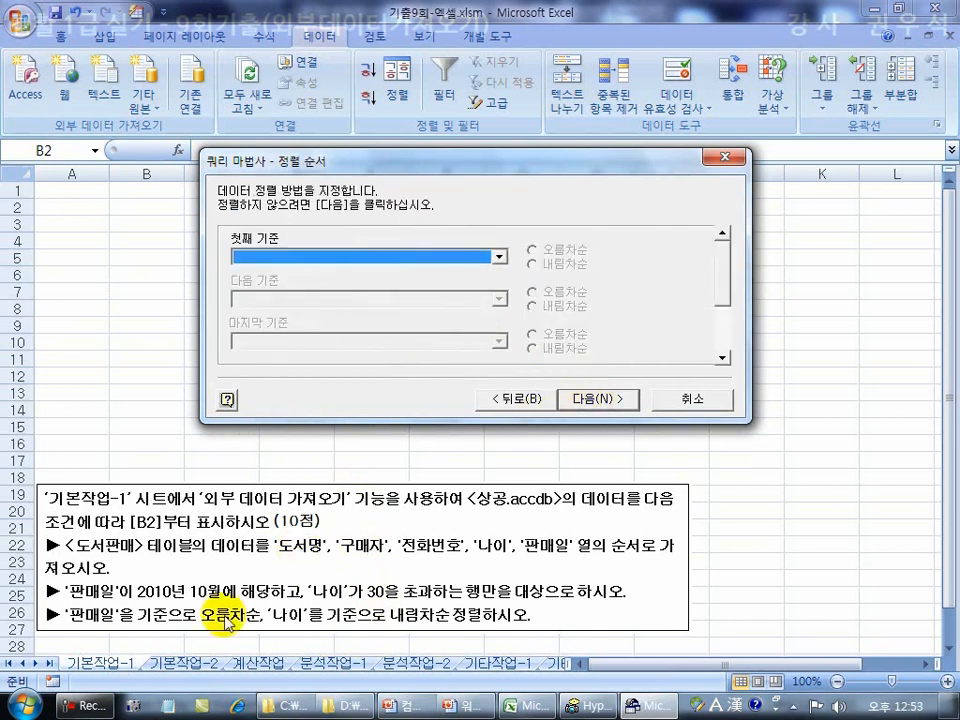
Sort the query by 판매일 ascending, with 나이 descending as the second criterion
left_click(497, 257)
left_click(466, 333)
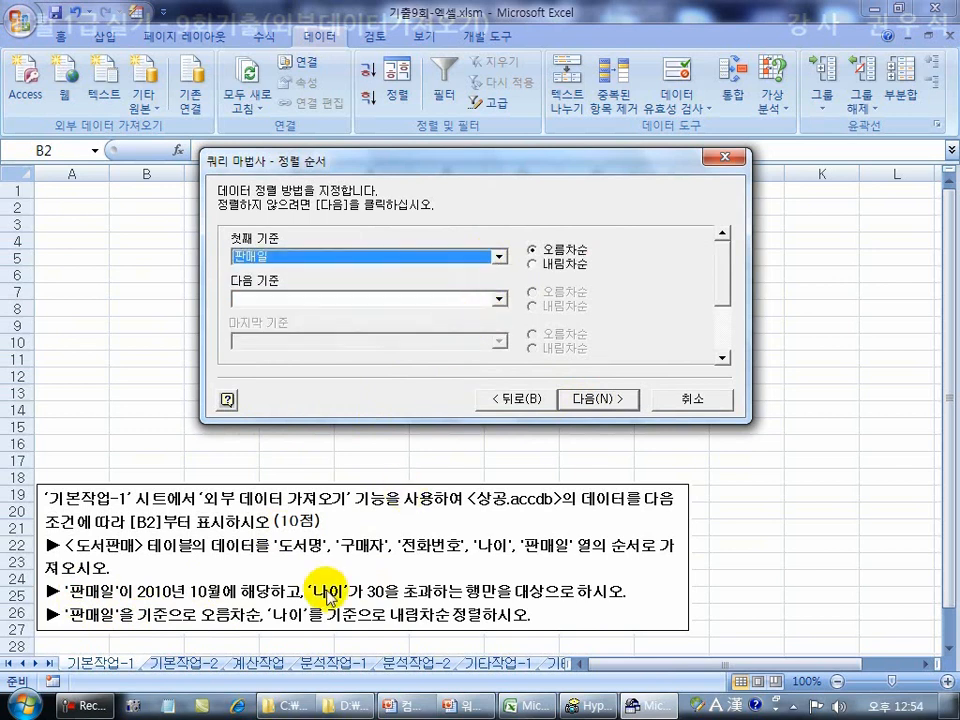
left_click(497, 301)
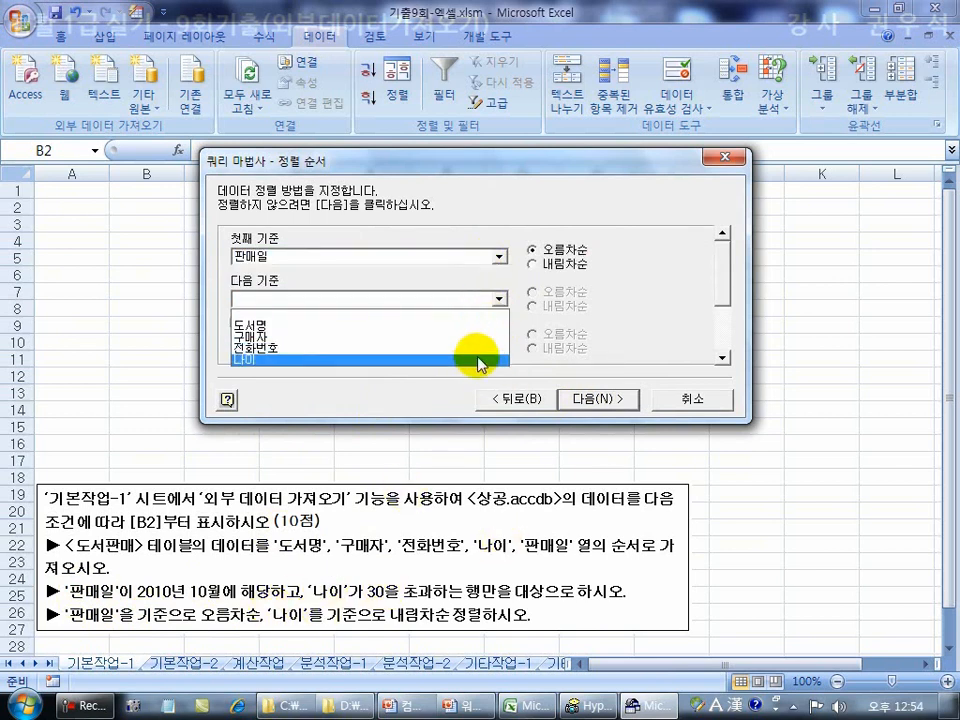
left_click(480, 360)
left_click(533, 305)
left_click(597, 398)
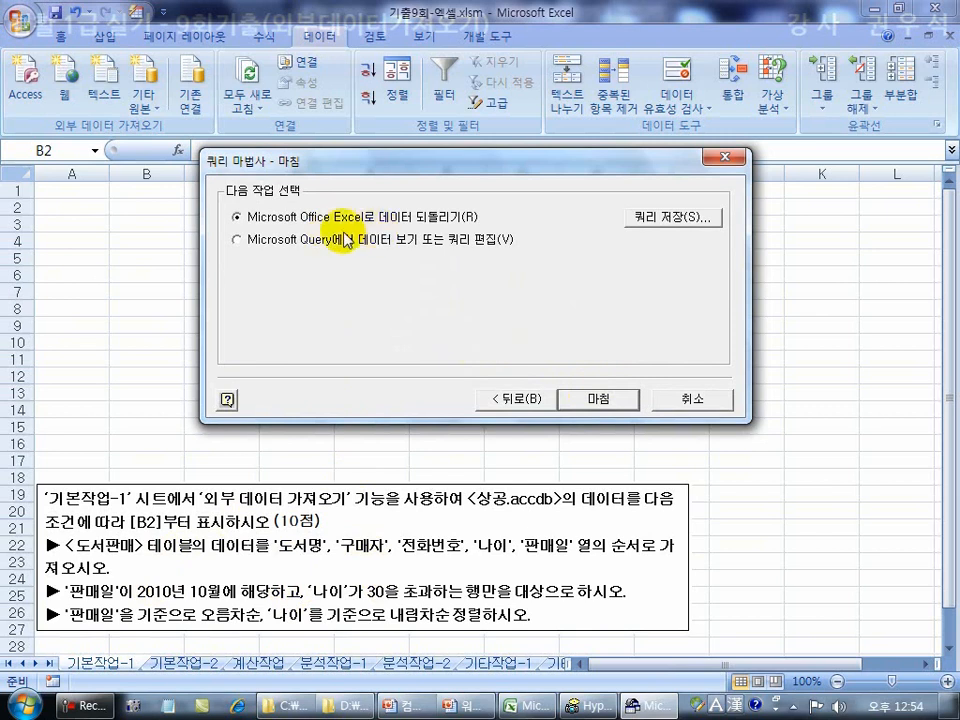
Return the query data to Excel as a table in the existing worksheet at cell B2
left_click(583, 399)
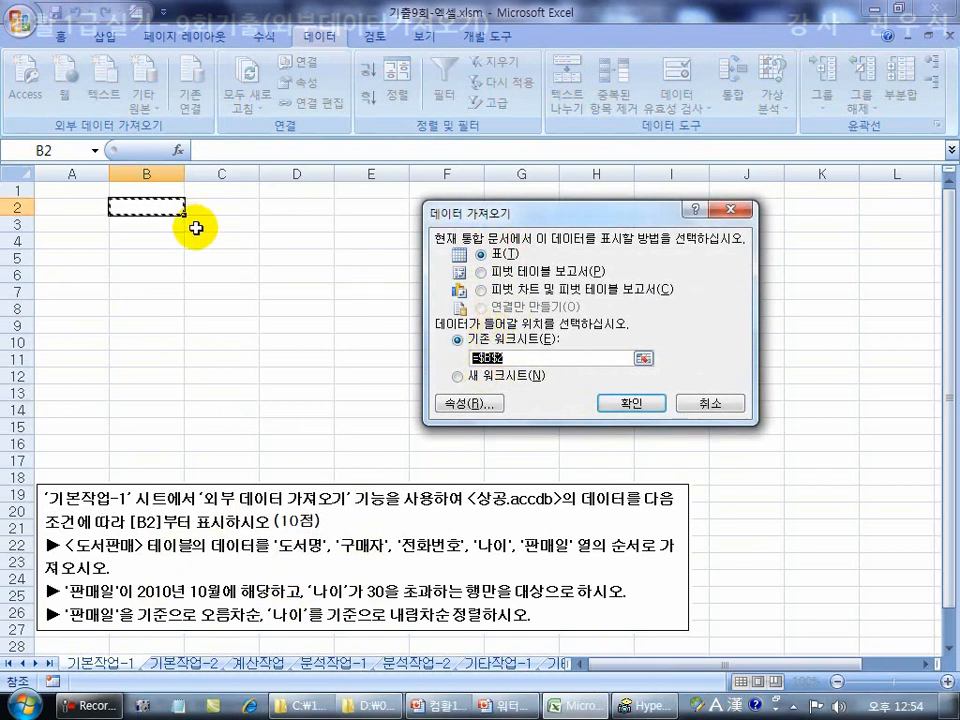
left_click(621, 405)
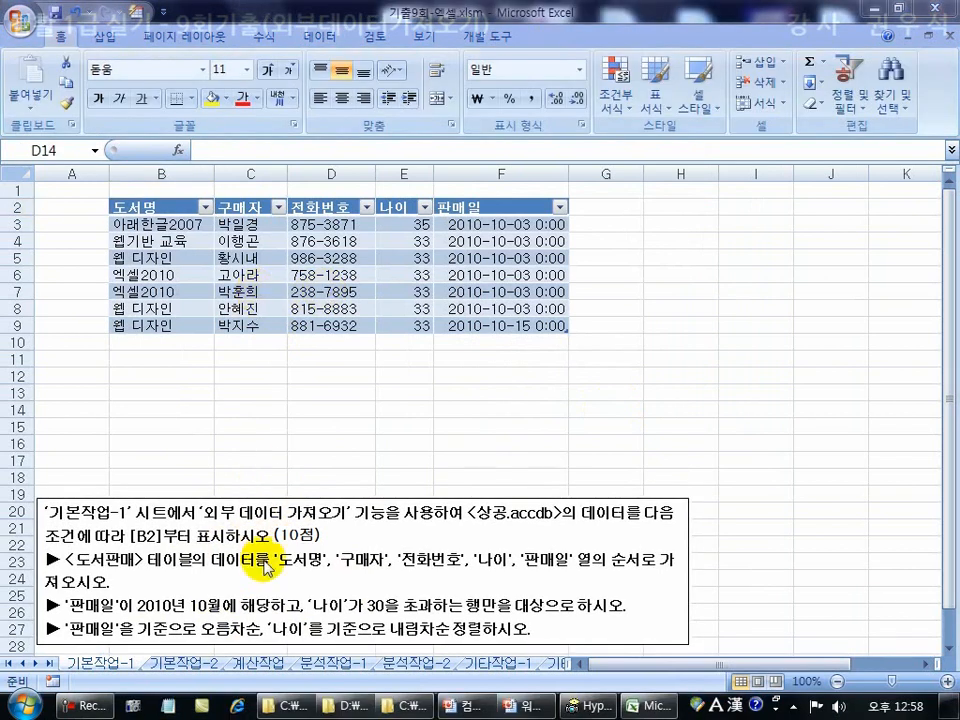
Open the imported table's query in Microsoft Query, examine its 나이 and 판매일 criteria, and close it
left_click(273, 268)
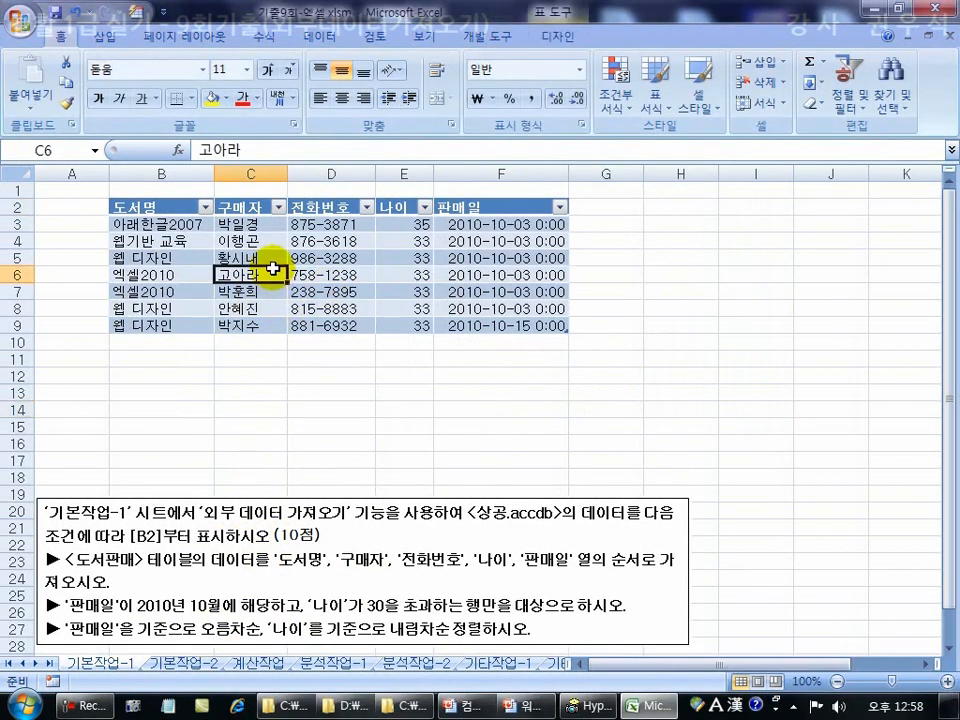
right_click(270, 270)
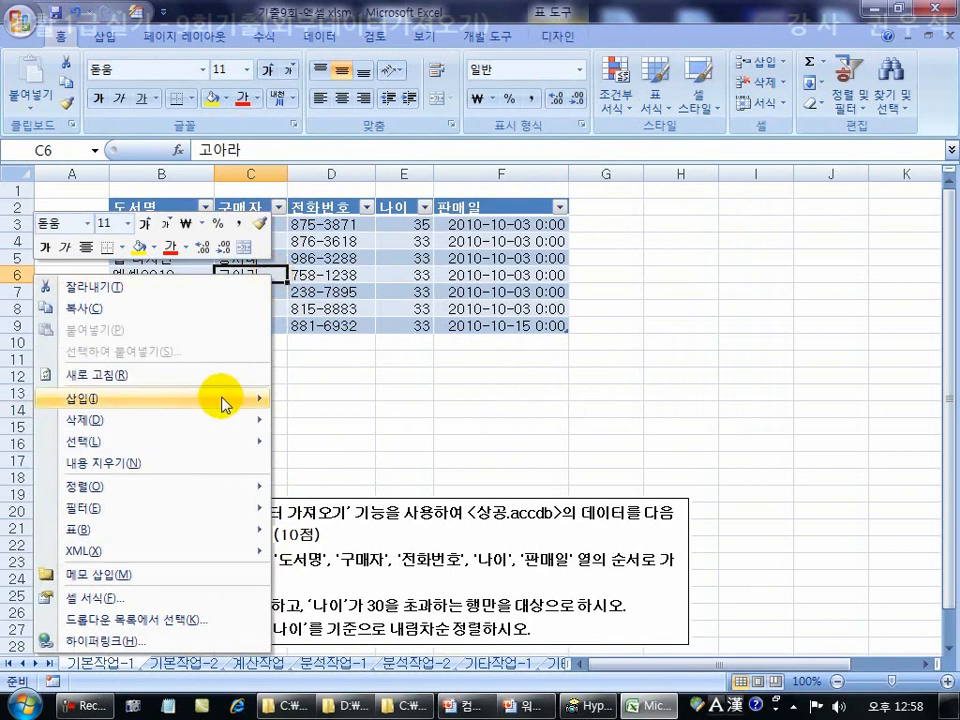
mouse_move(208, 529)
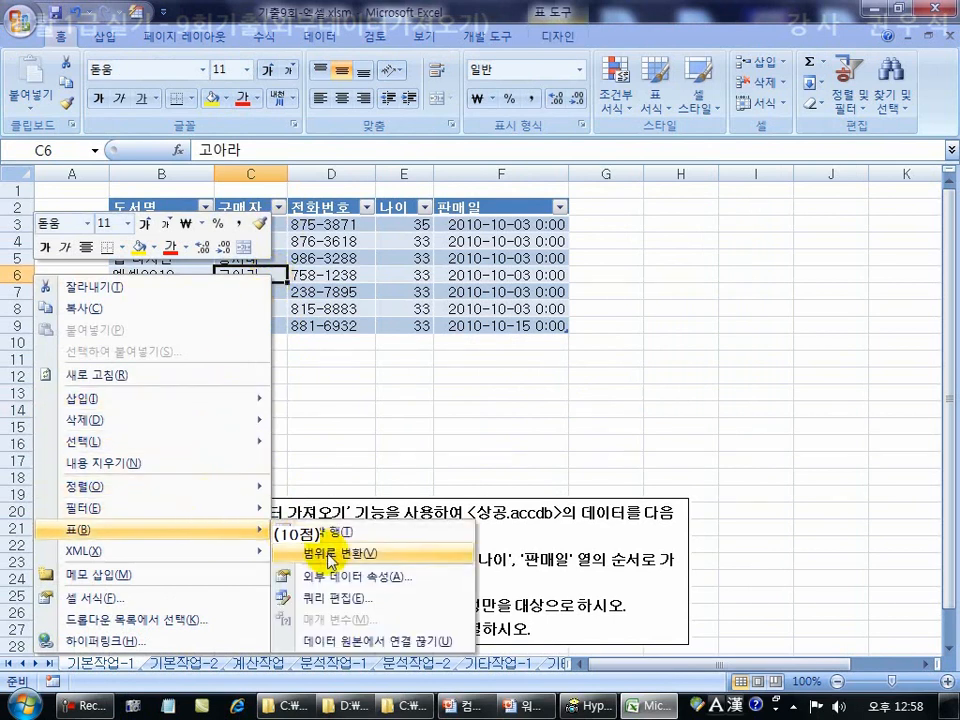
left_click(348, 600)
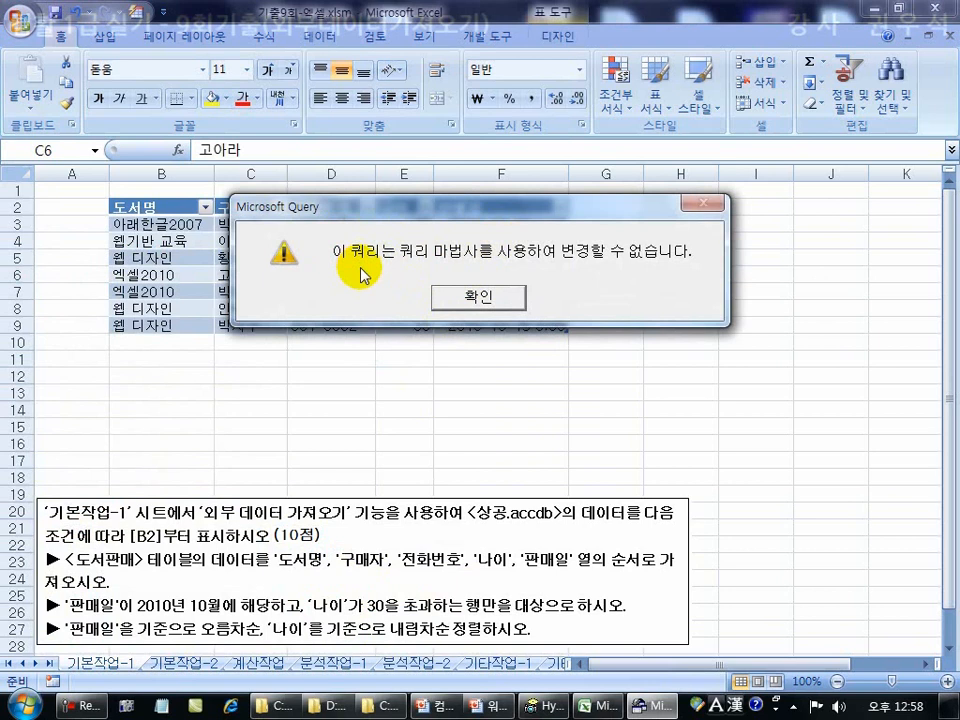
left_click(458, 297)
left_click_drag(310, 165, 310, 109)
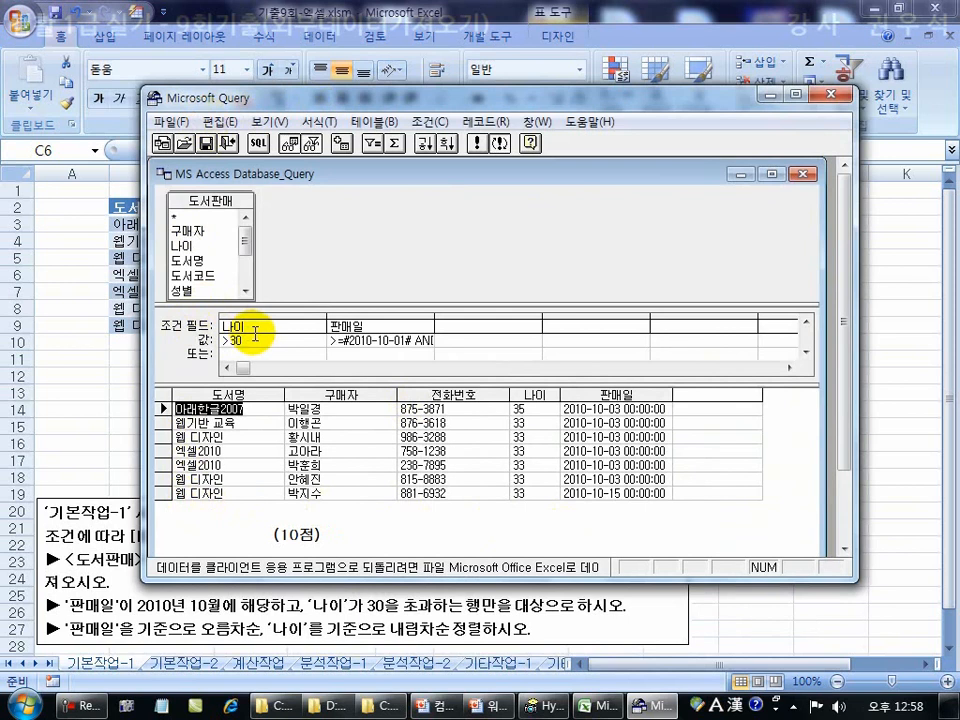
left_click(825, 95)
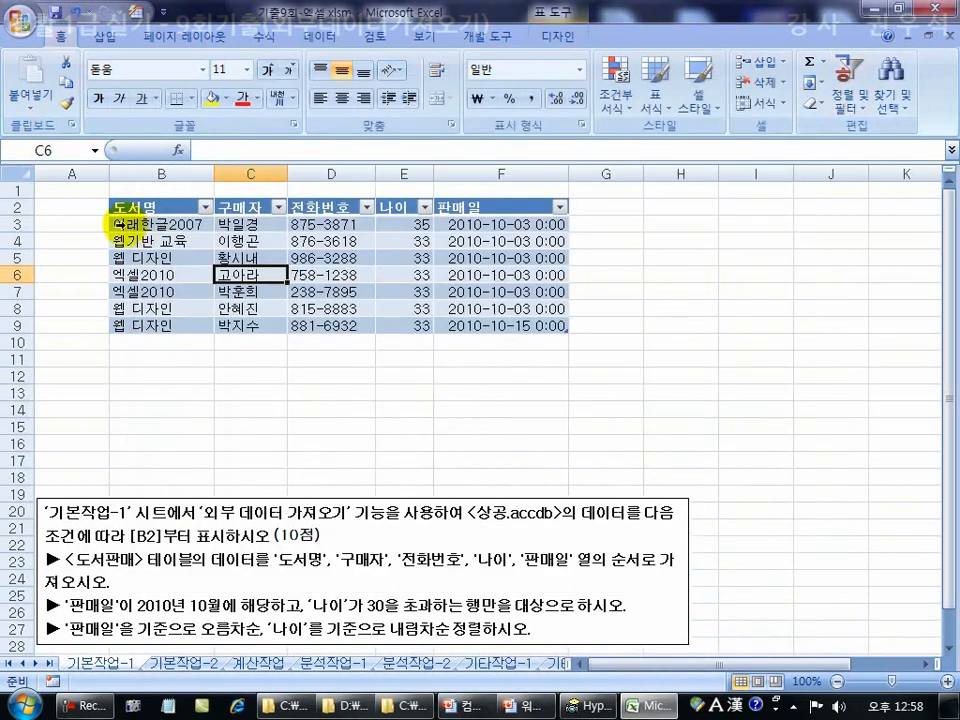
Delete rows 1 through 10 containing the imported table and select cell B2
left_click_drag(17, 189, 17, 306)
right_click(20, 295)
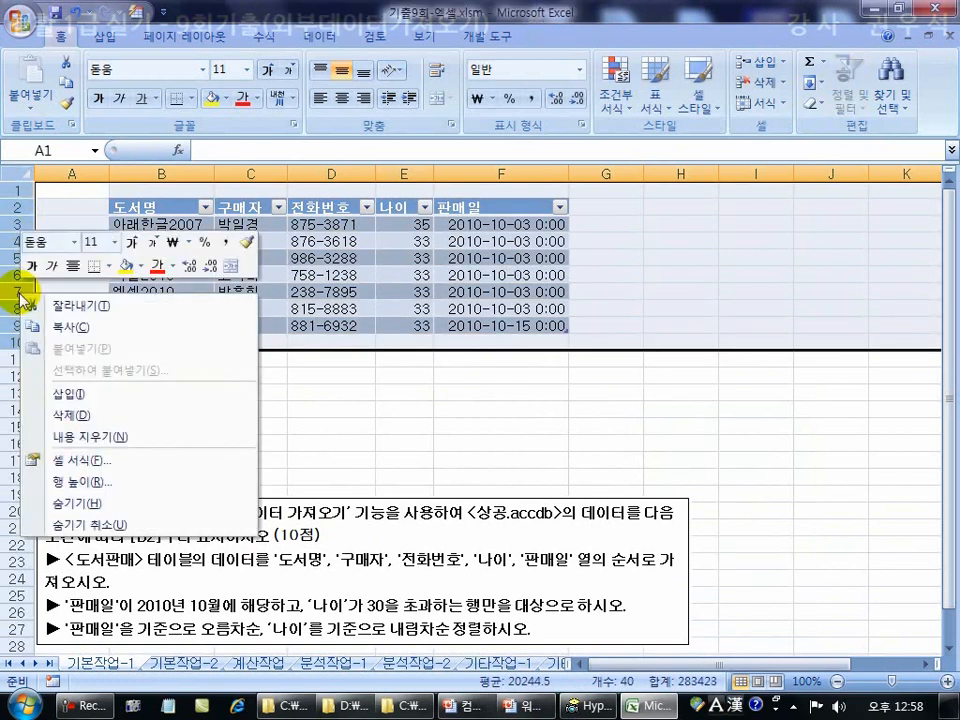
left_click(72, 415)
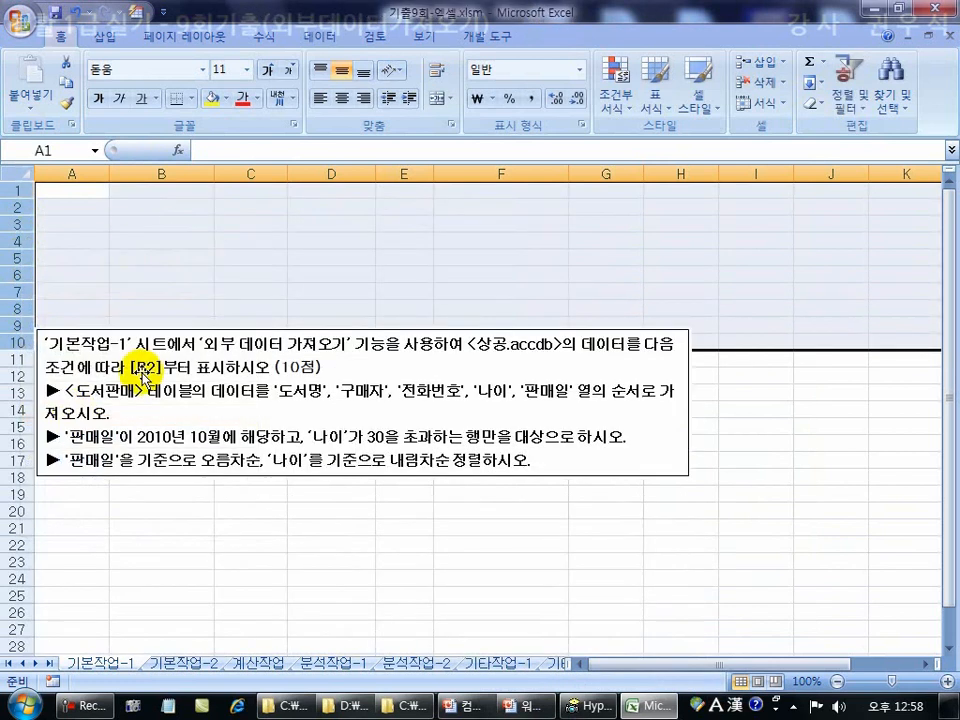
left_click(157, 207)
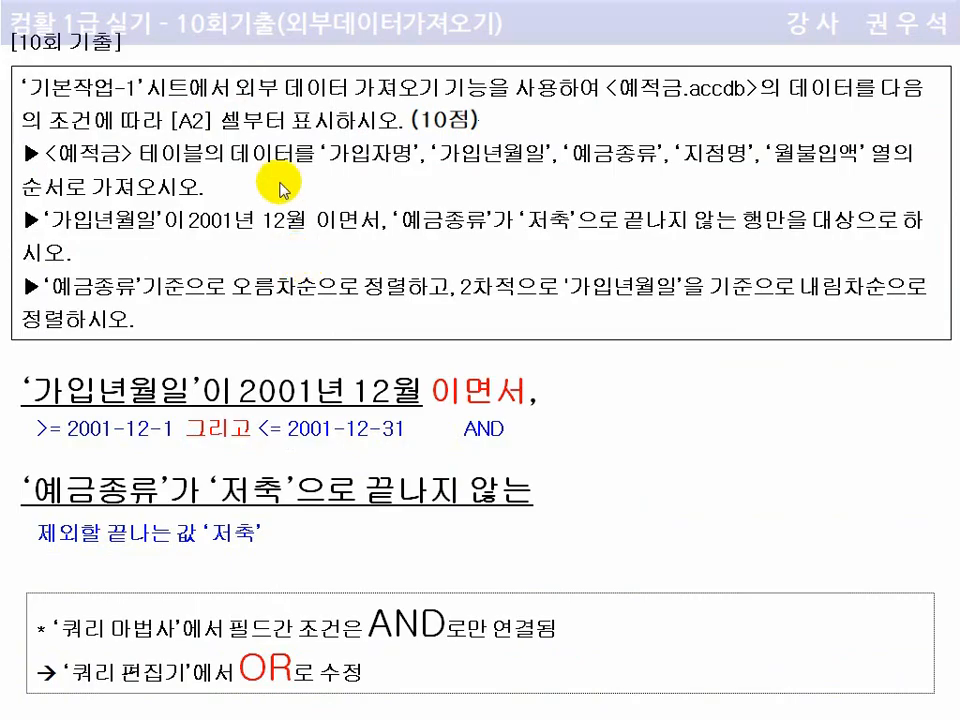
left_click_drag(236, 101, 418, 96)
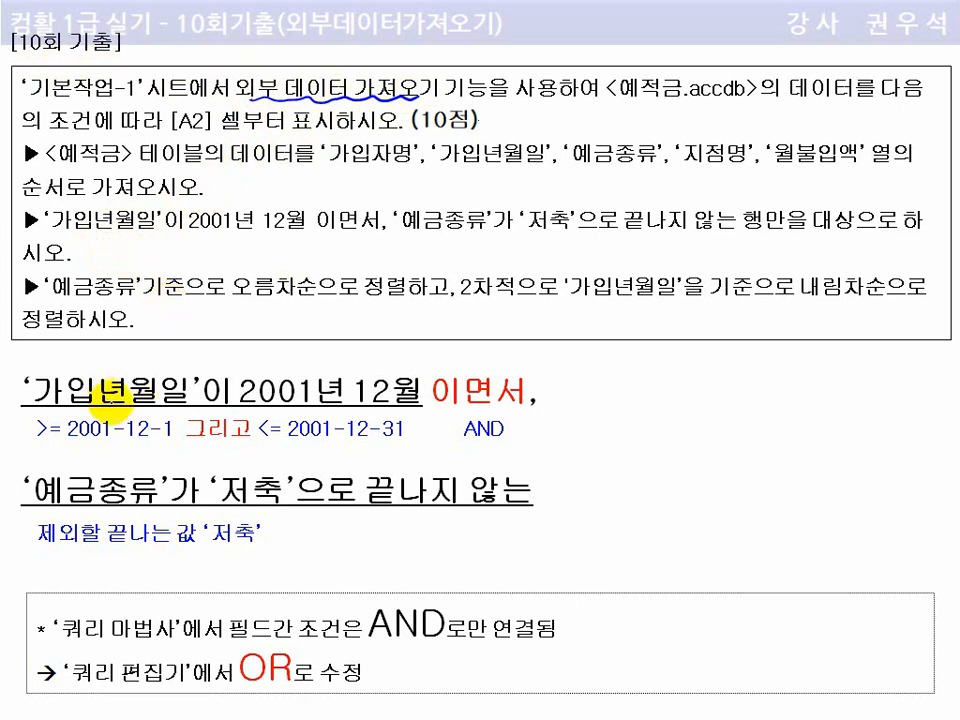
mouse_move(118, 384)
left_mouse_down()
mouse_move(96, 372)
mouse_move(180, 354)
mouse_move(190, 405)
left_mouse_up()
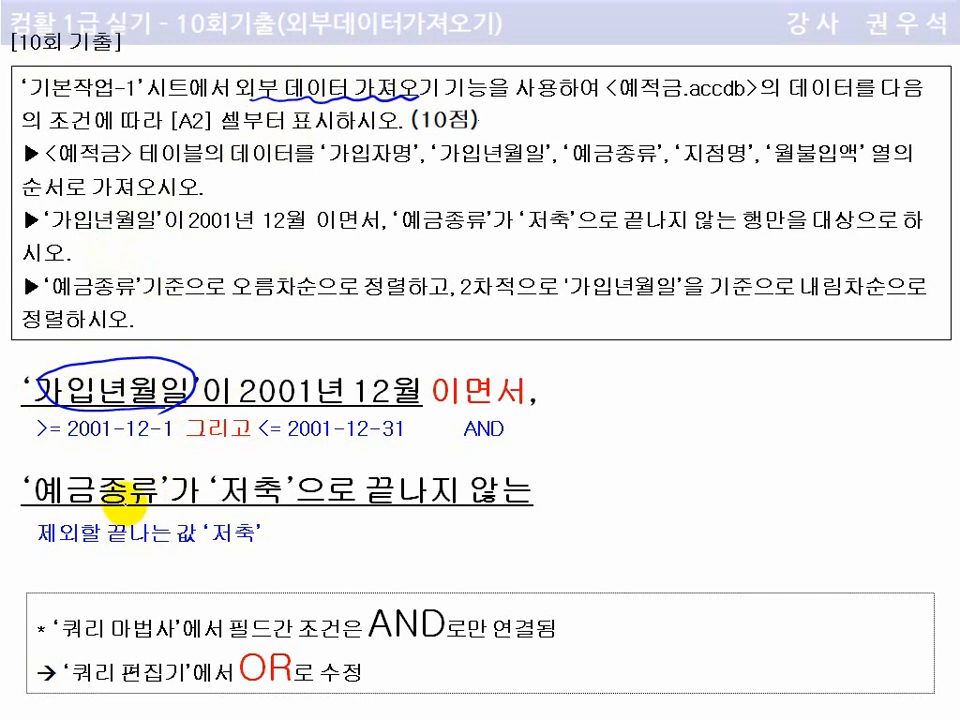
mouse_move(112, 514)
left_mouse_down()
mouse_move(60, 454)
mouse_move(150, 495)
left_mouse_up()
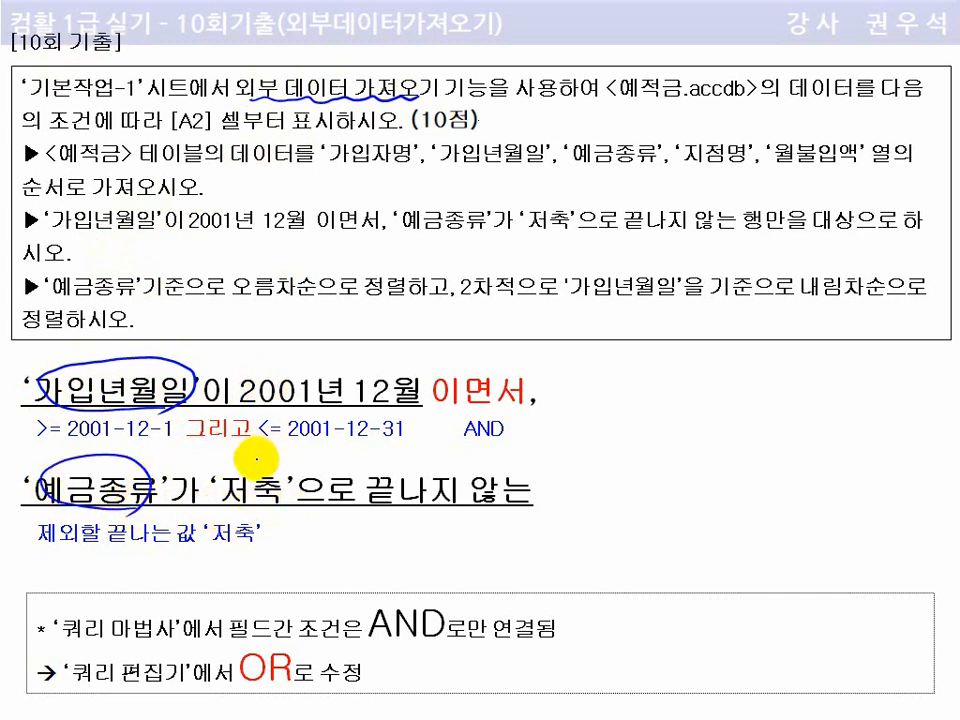
key("e")
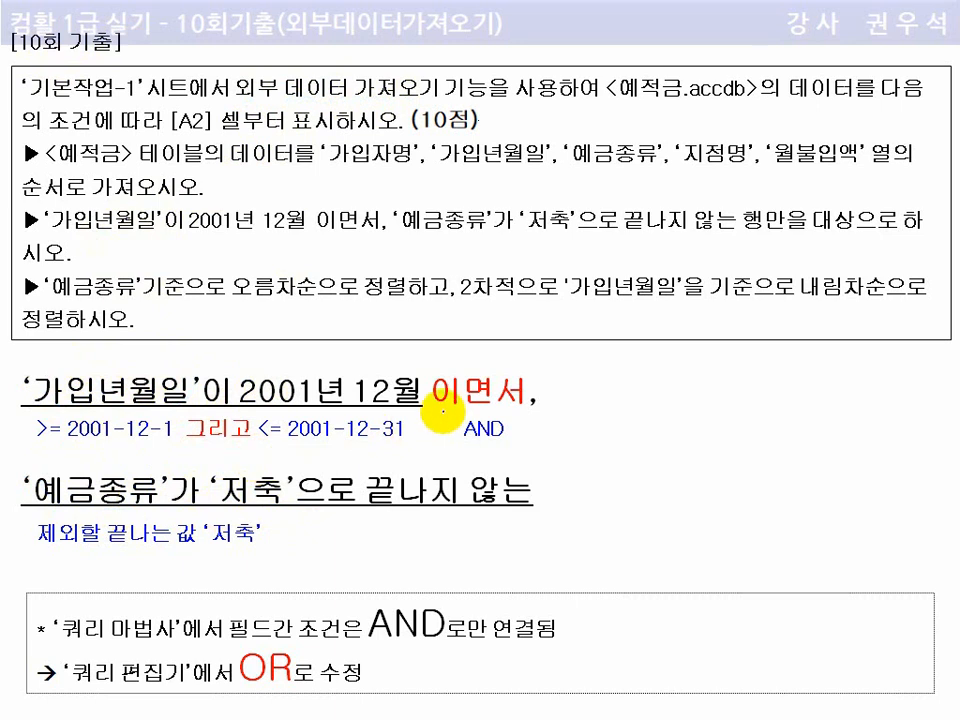
left_click_drag(445, 403, 503, 403)
mouse_move(330, 420)
left_mouse_down()
mouse_move(245, 428)
mouse_move(253, 321)
mouse_move(287, 437)
mouse_move(253, 531)
mouse_move(296, 553)
left_mouse_up()
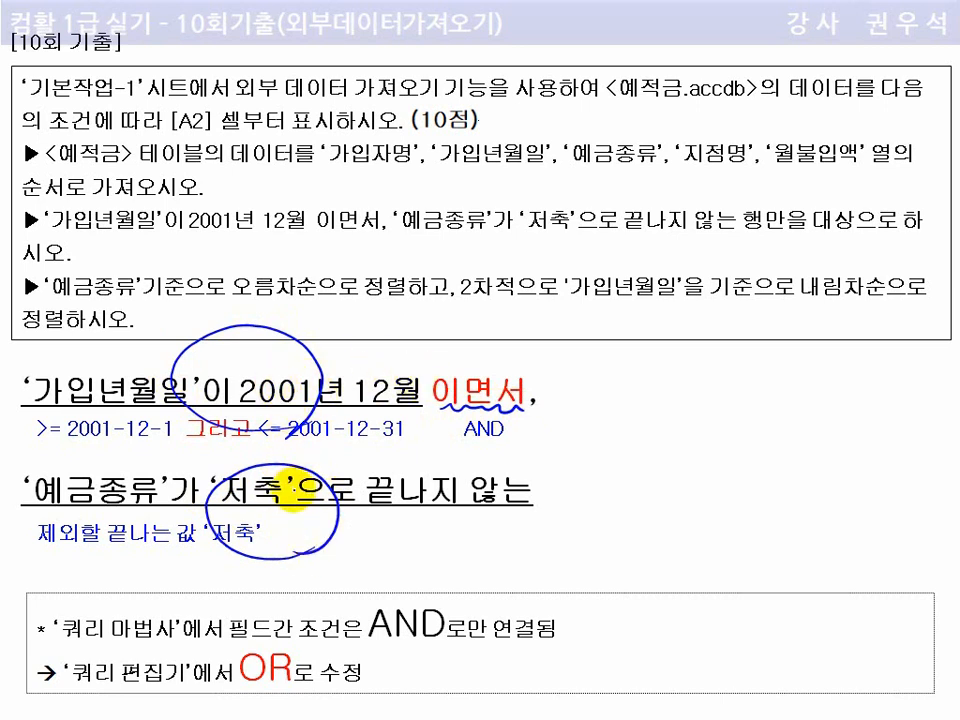
left_click_drag(490, 447, 525, 418)
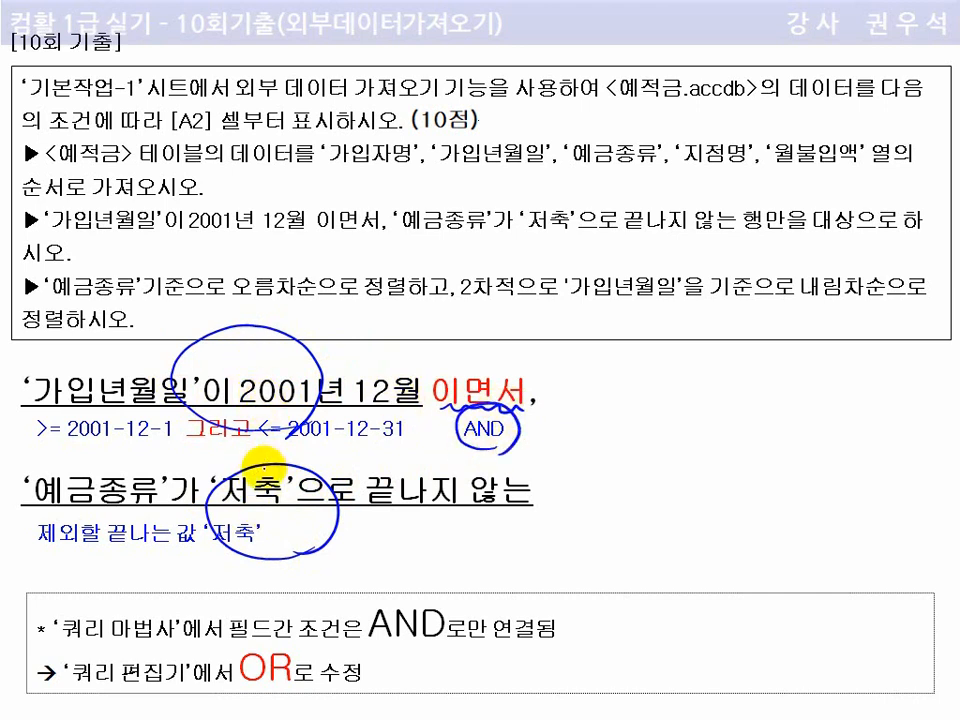
left_click_drag(50, 645, 180, 643)
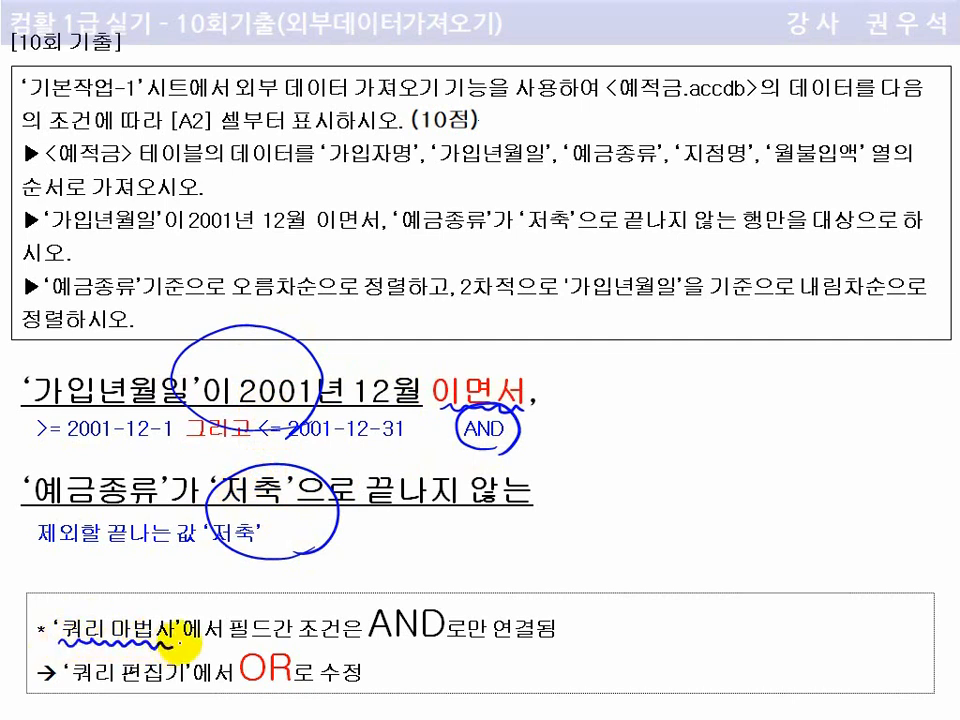
mouse_move(268, 633)
left_mouse_down()
mouse_move(238, 678)
mouse_move(292, 658)
left_mouse_up()
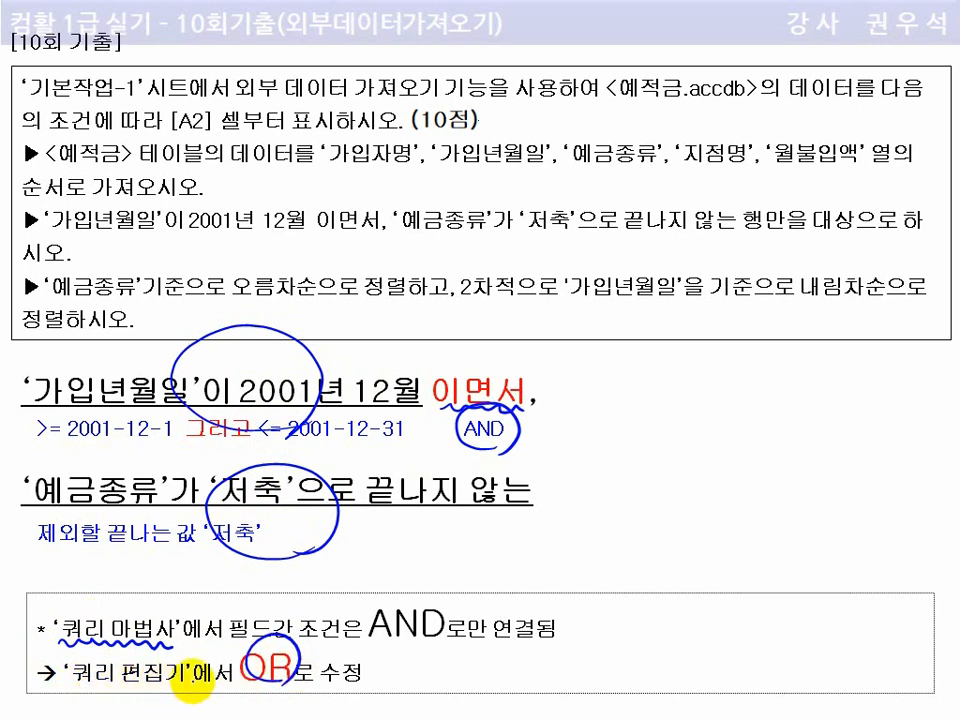
key("e")
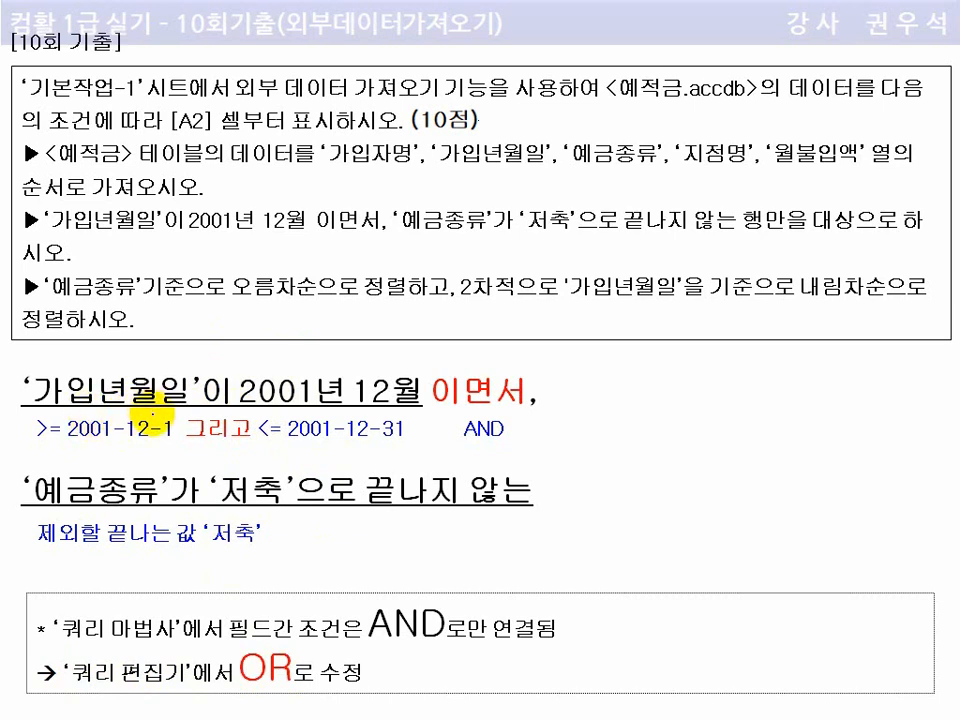
mouse_move(160, 405)
left_mouse_down()
mouse_move(58, 395)
mouse_move(122, 412)
left_mouse_up()
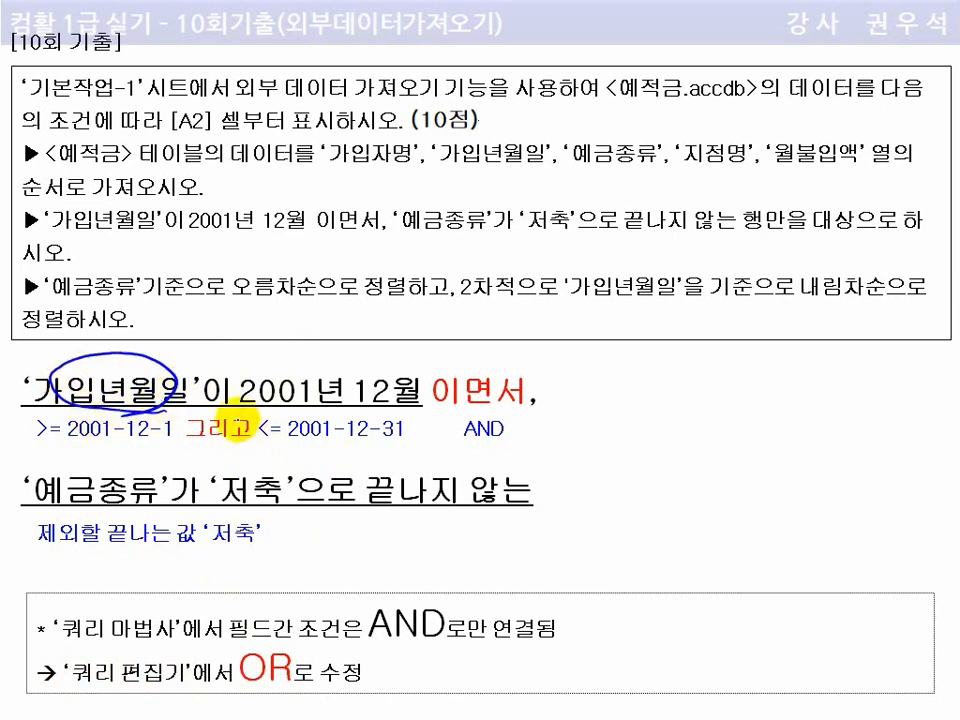
left_click_drag(245, 410, 422, 400)
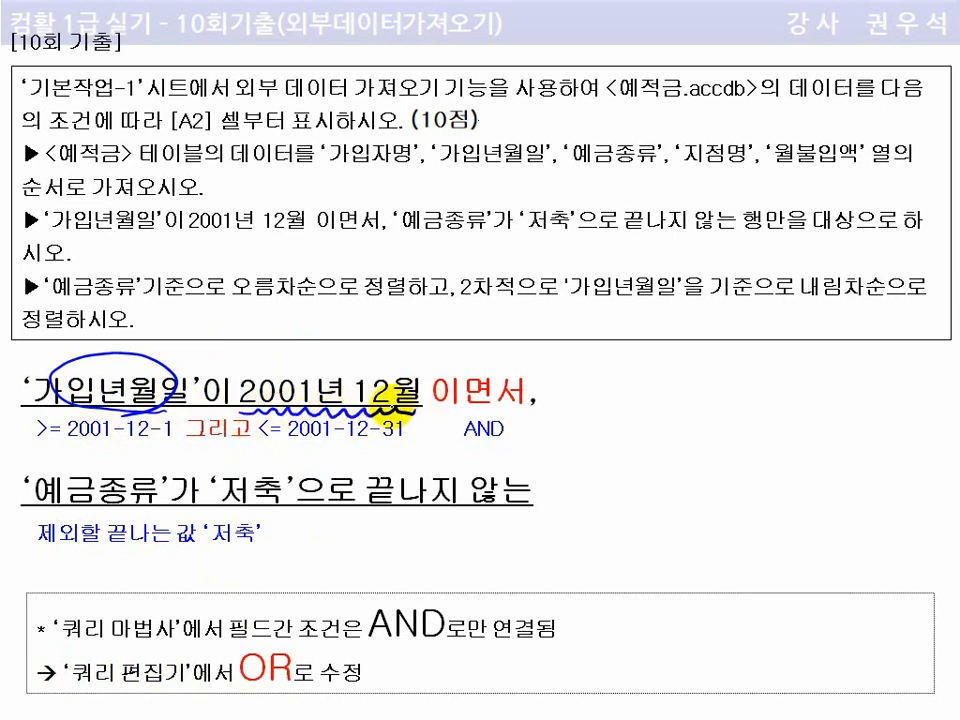
key("e")
left_click_drag(52, 400, 195, 386)
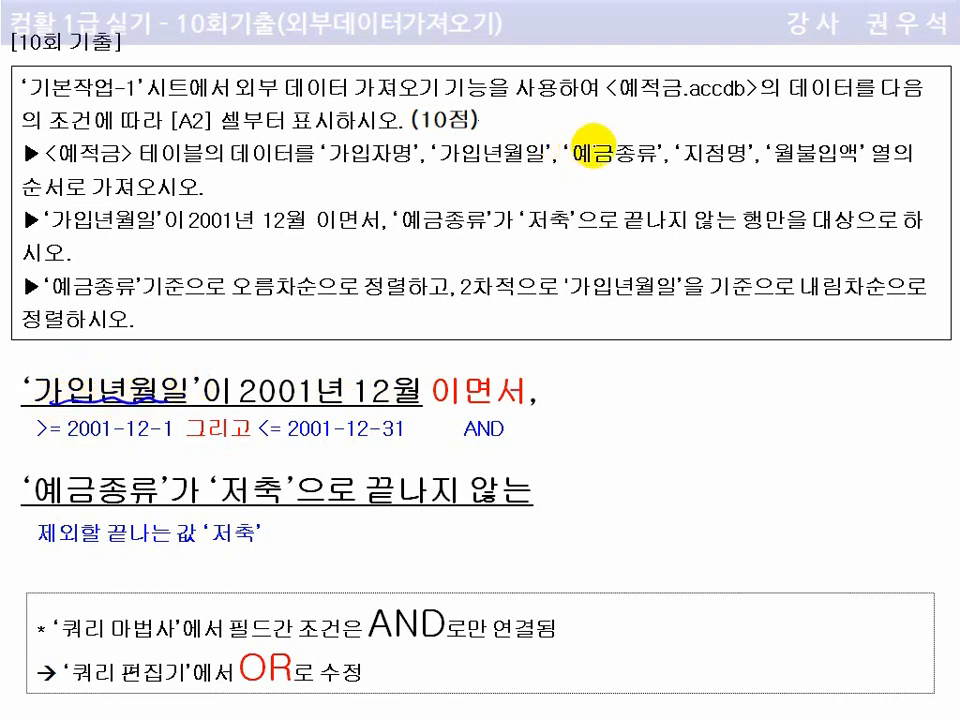
mouse_move(608, 96)
left_mouse_down()
mouse_move(729, 105)
mouse_move(750, 96)
left_mouse_up()
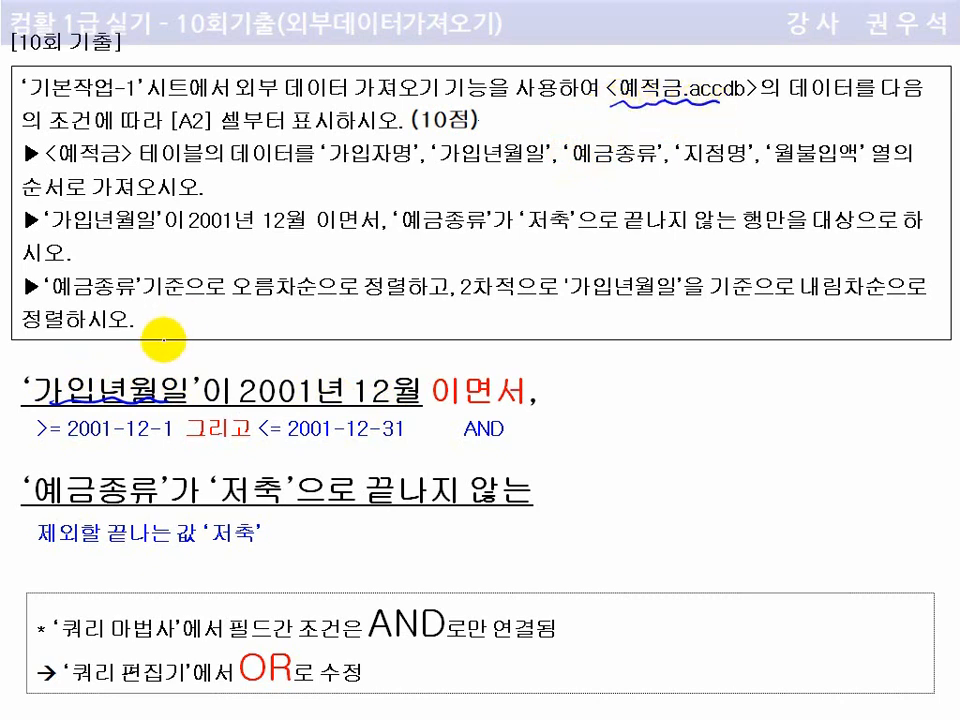
left_click_drag(55, 168, 148, 160)
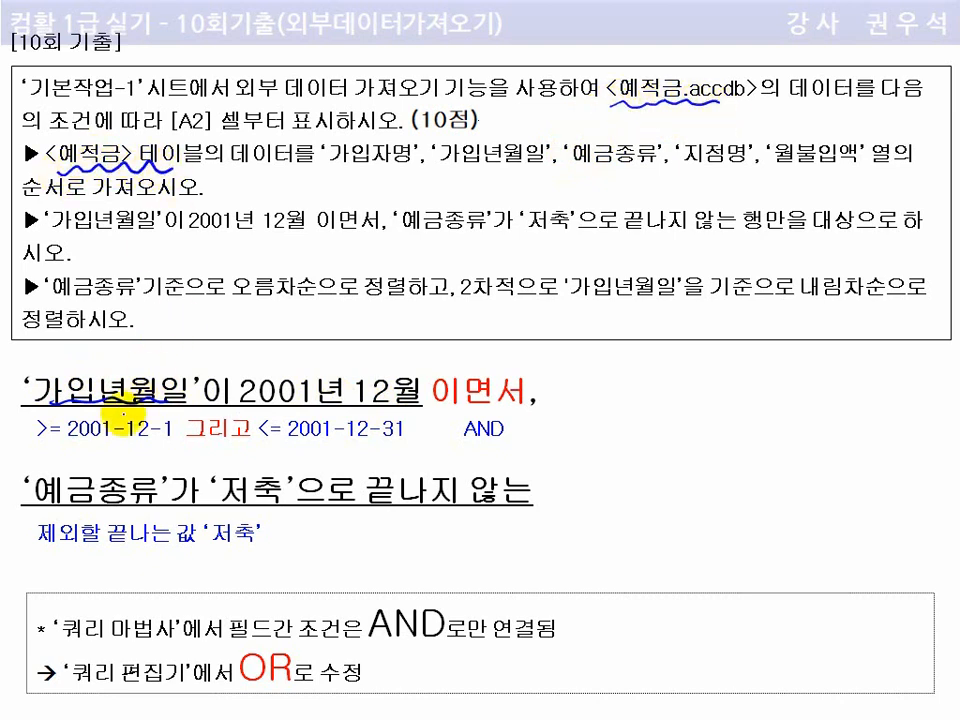
left_click_drag(112, 343, 130, 340)
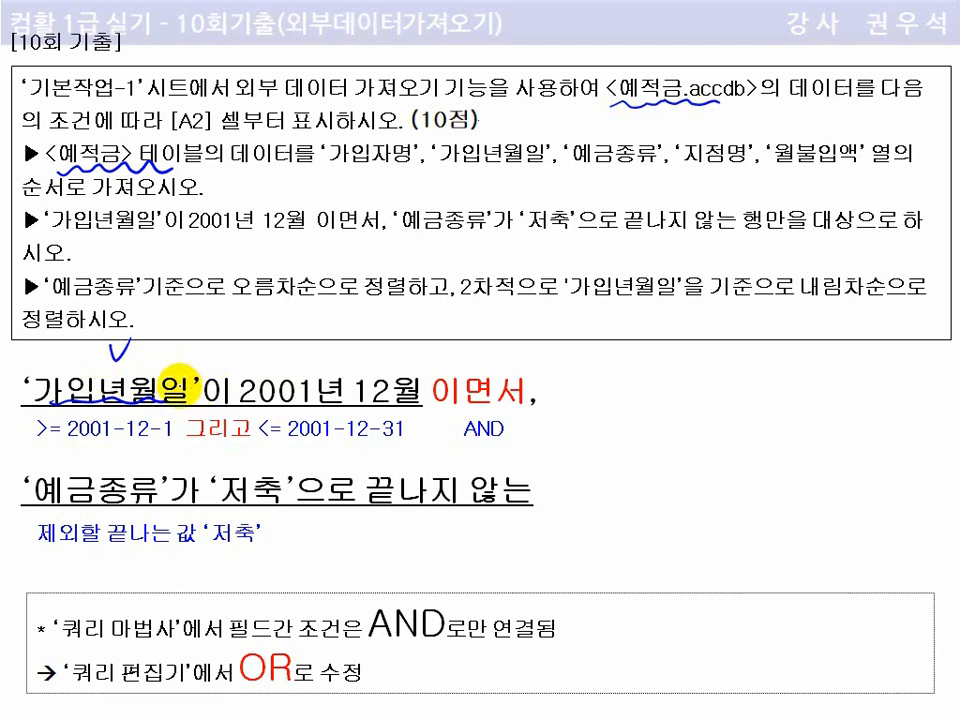
left_click(648, 357)
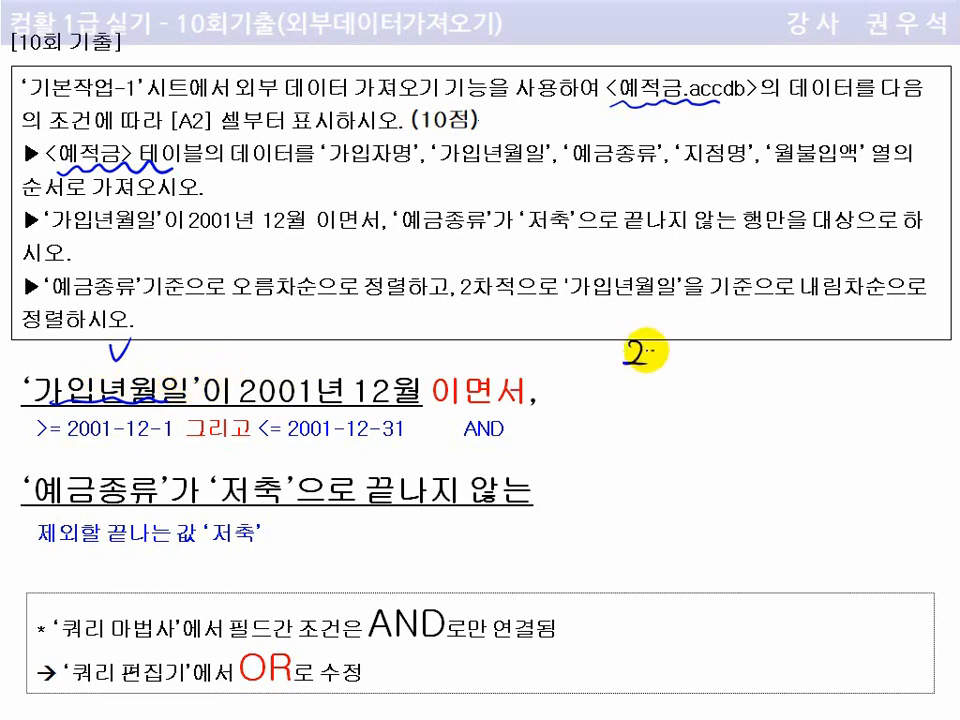
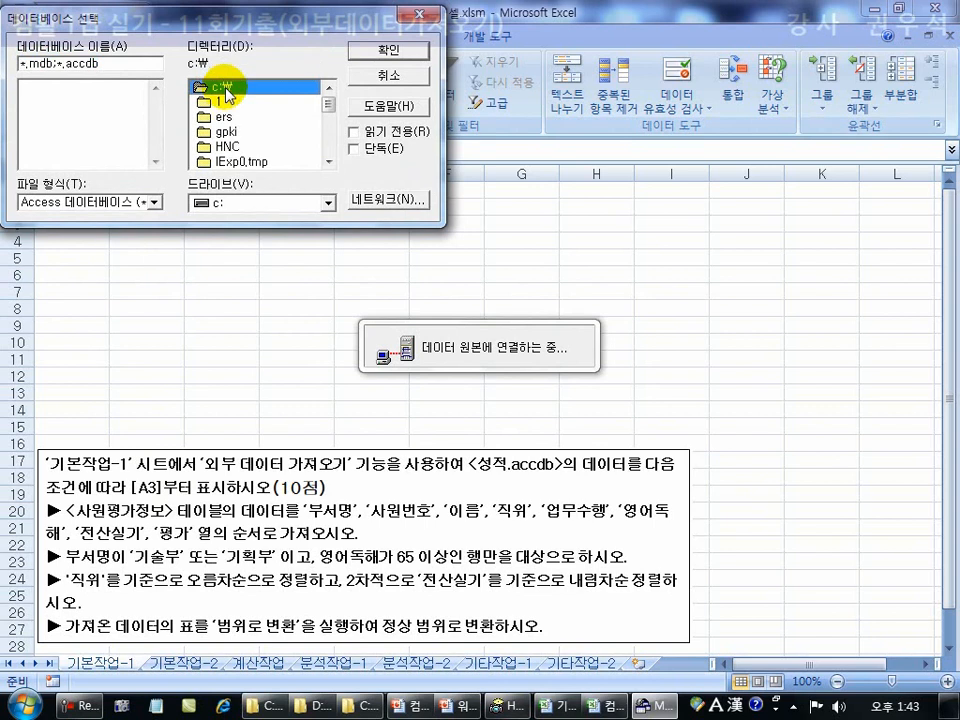
Select the 성적.accdb database from folder c:\1\11 as the query's data source
double_click(222, 104)
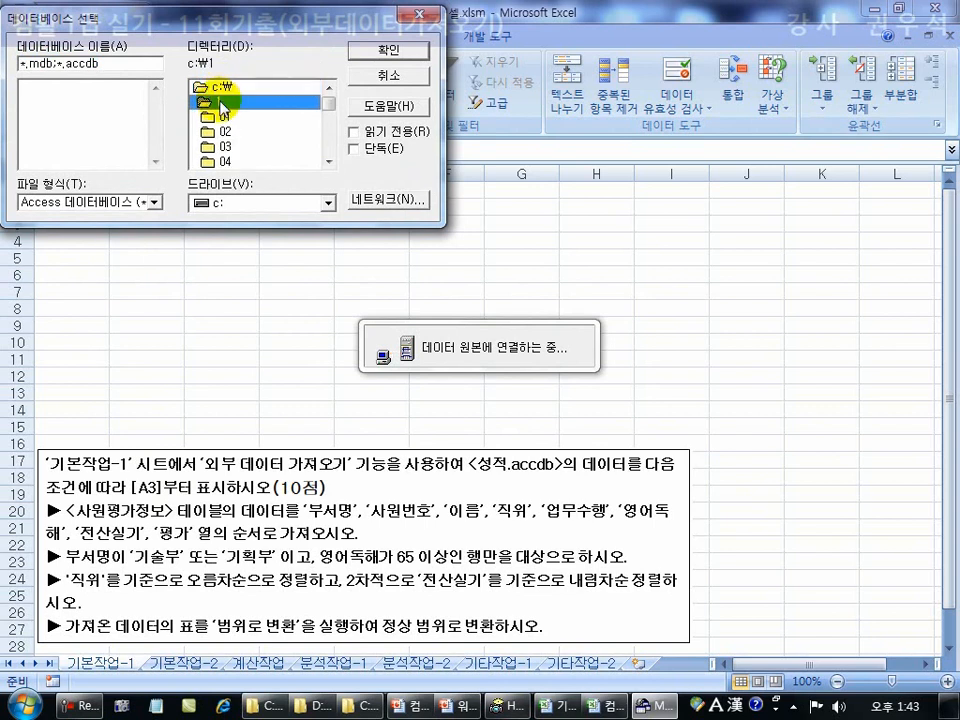
left_click(329, 140)
left_click(333, 146)
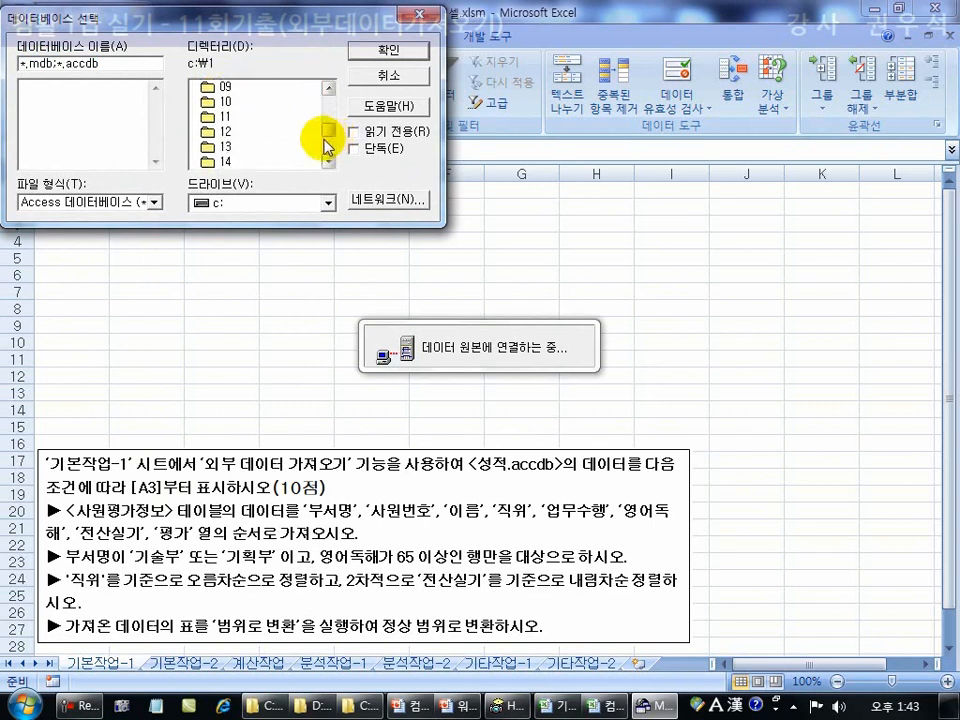
double_click(224, 119)
left_click(40, 86)
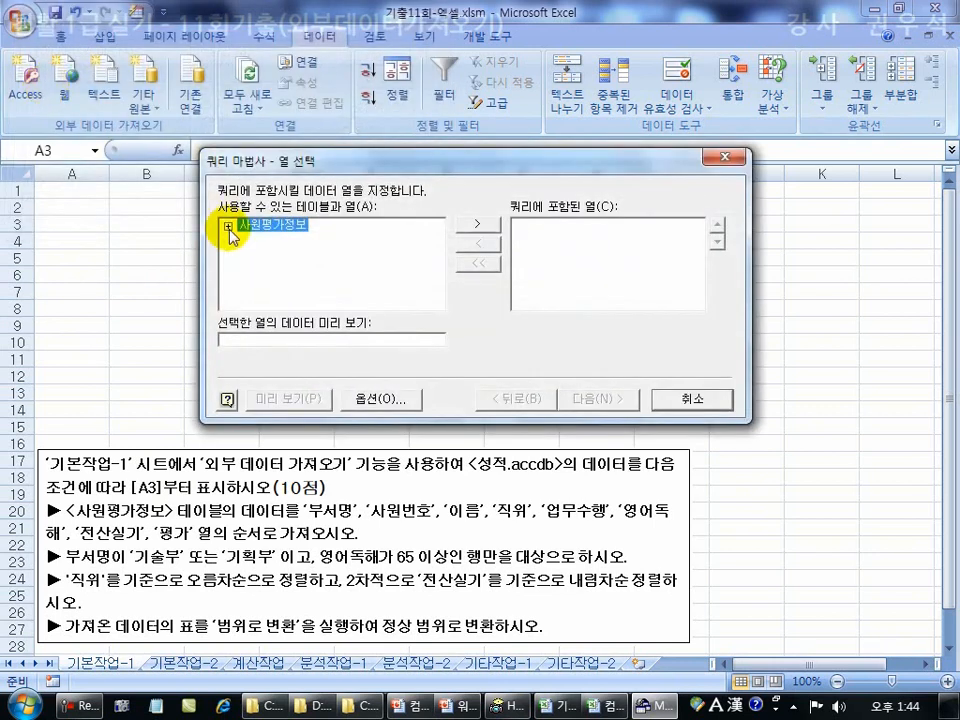
Add the 사원평가정보 columns 부서명, 사원번호, 이름, 직위, 업무수행, 영어독해, 전산실기 and 평가 to the query in that order
left_click(228, 226)
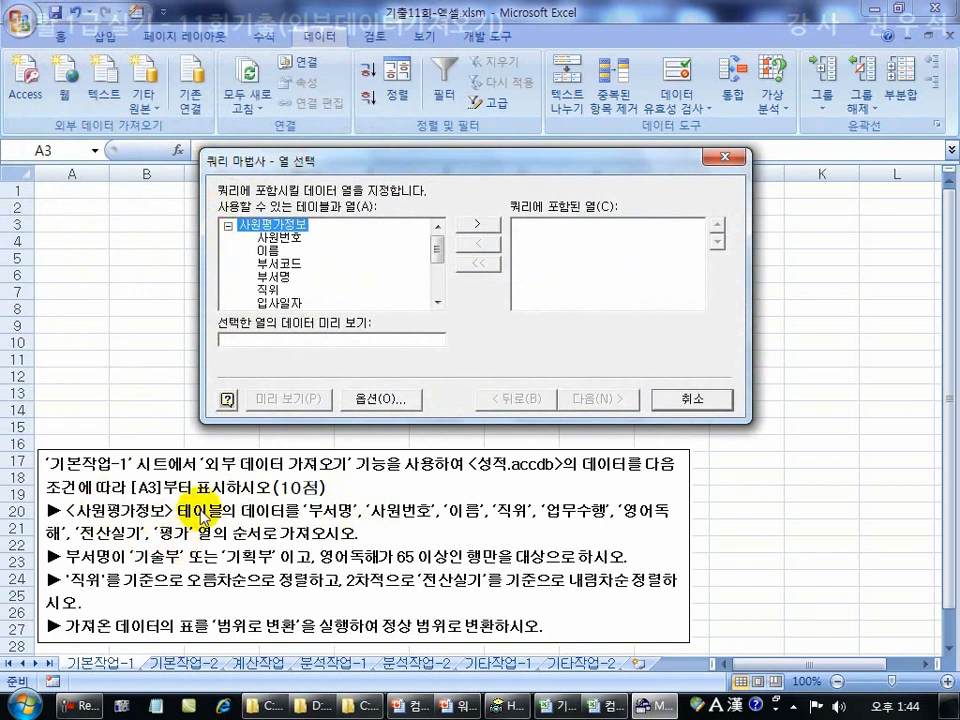
double_click(291, 278)
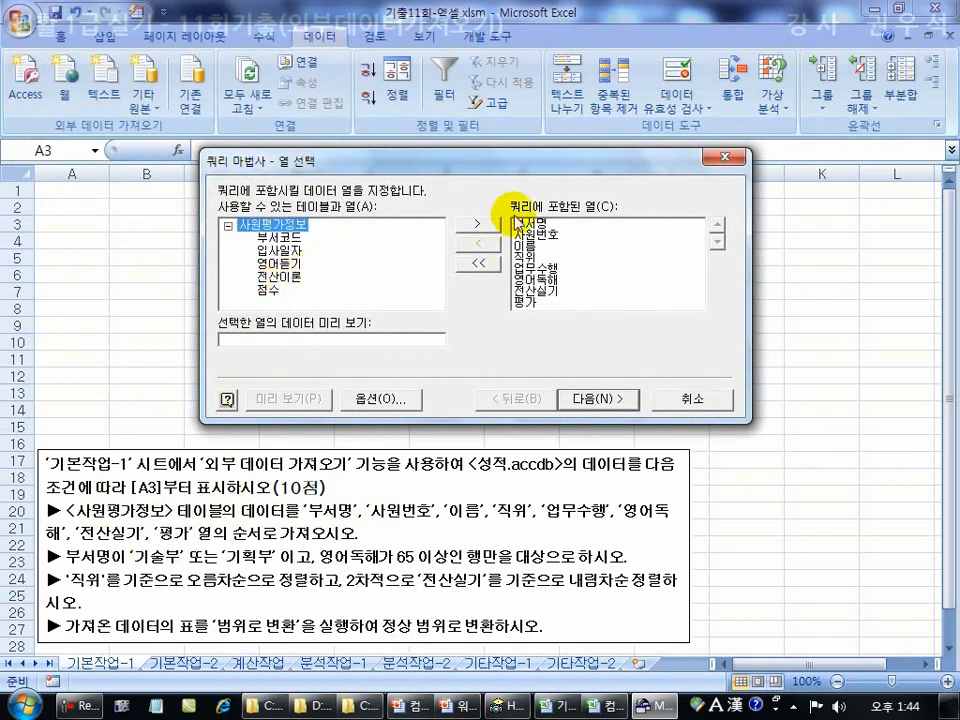
left_click(605, 397)
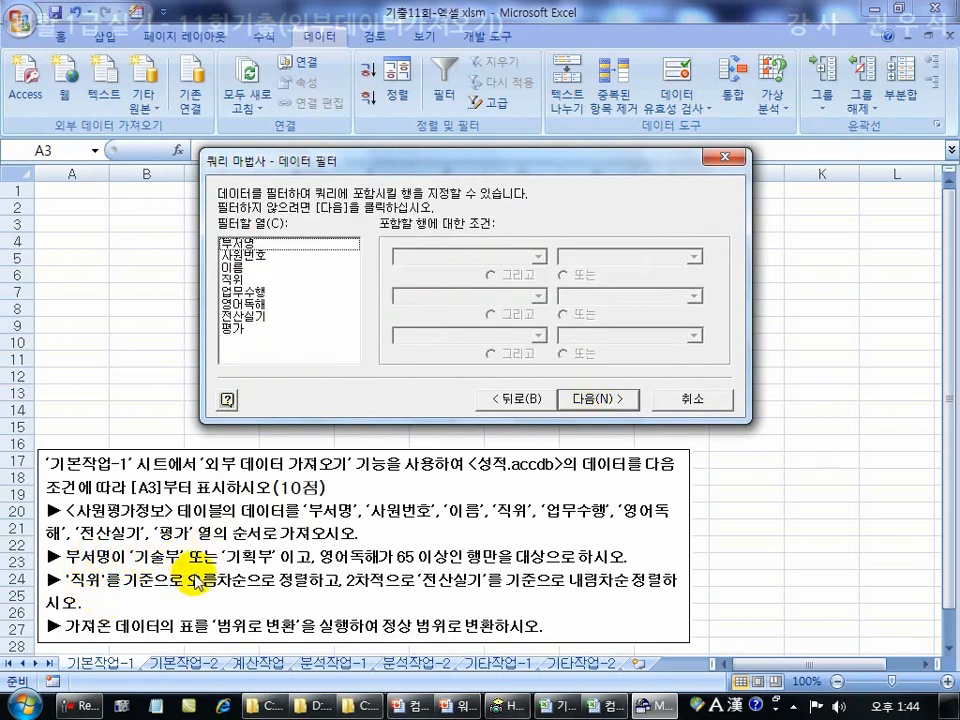
Filter the query rows to those where 부서명 equals 기술부 or equals 기획부
left_click(237, 243)
left_click(540, 256)
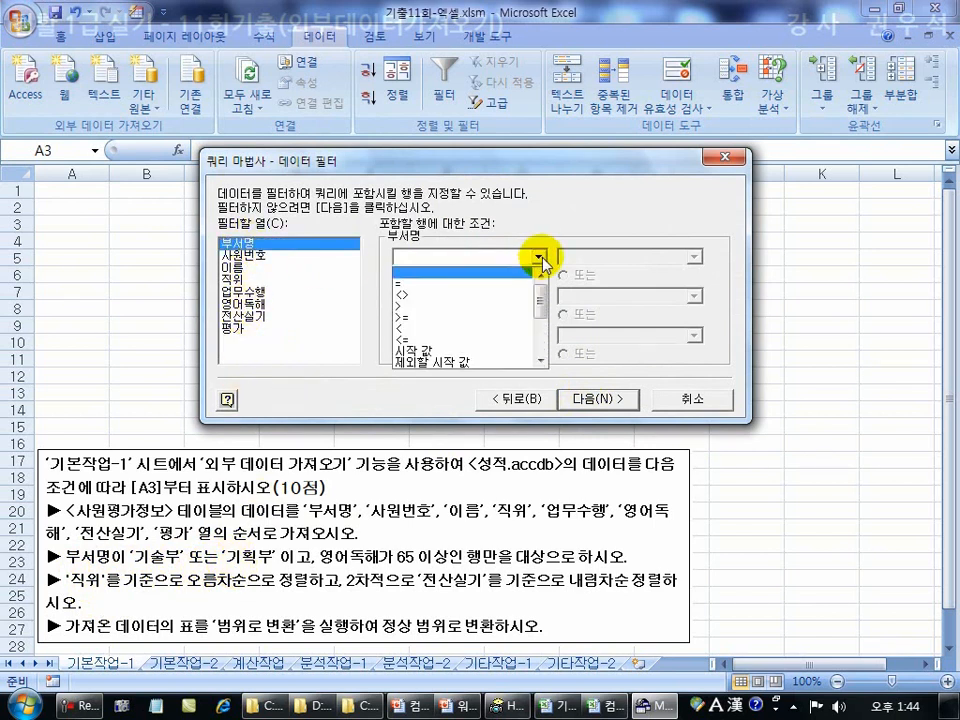
left_click(497, 284)
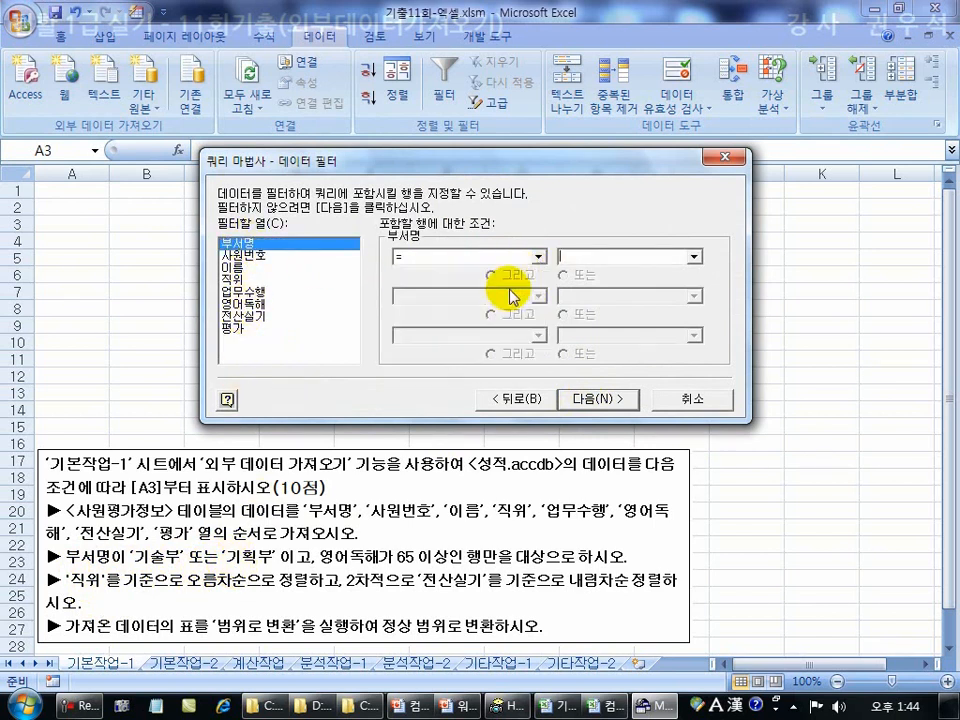
left_click(693, 257)
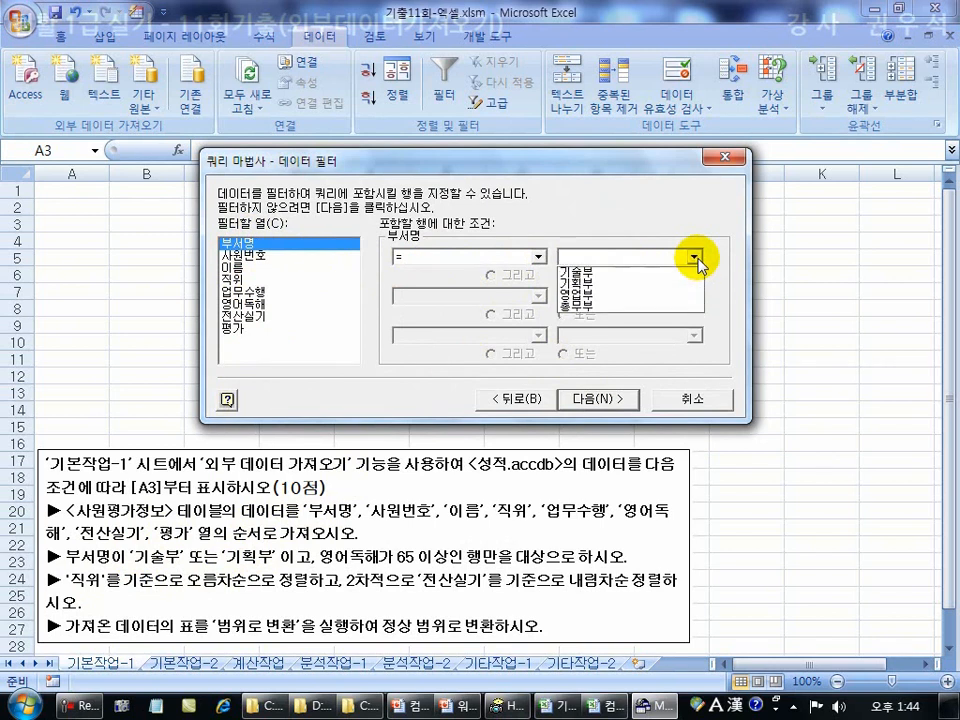
left_click(621, 272)
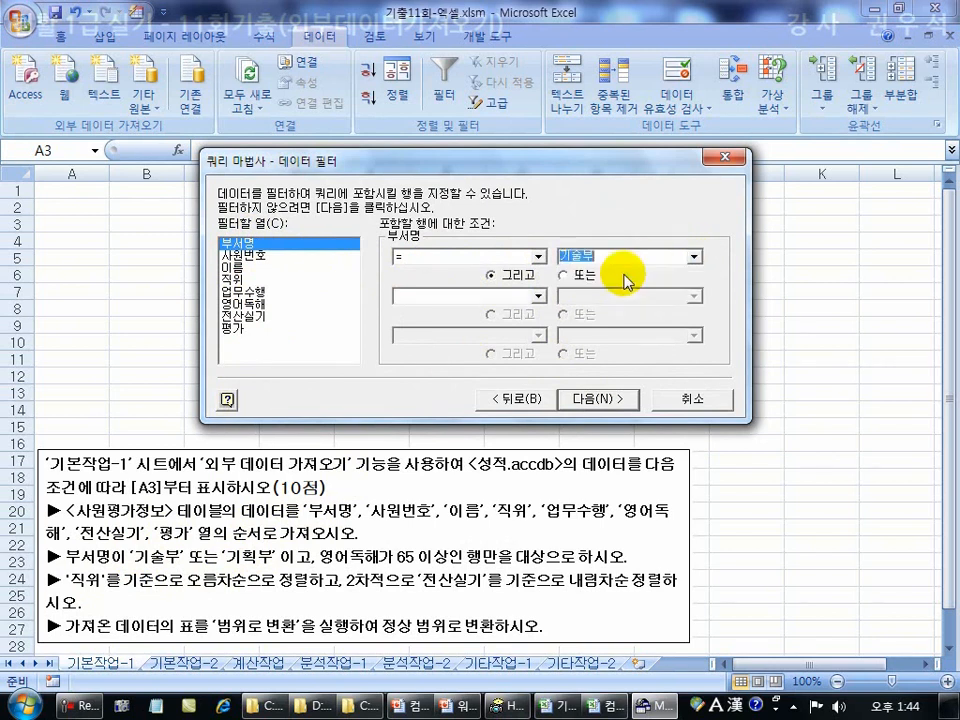
left_click(563, 274)
left_click(538, 296)
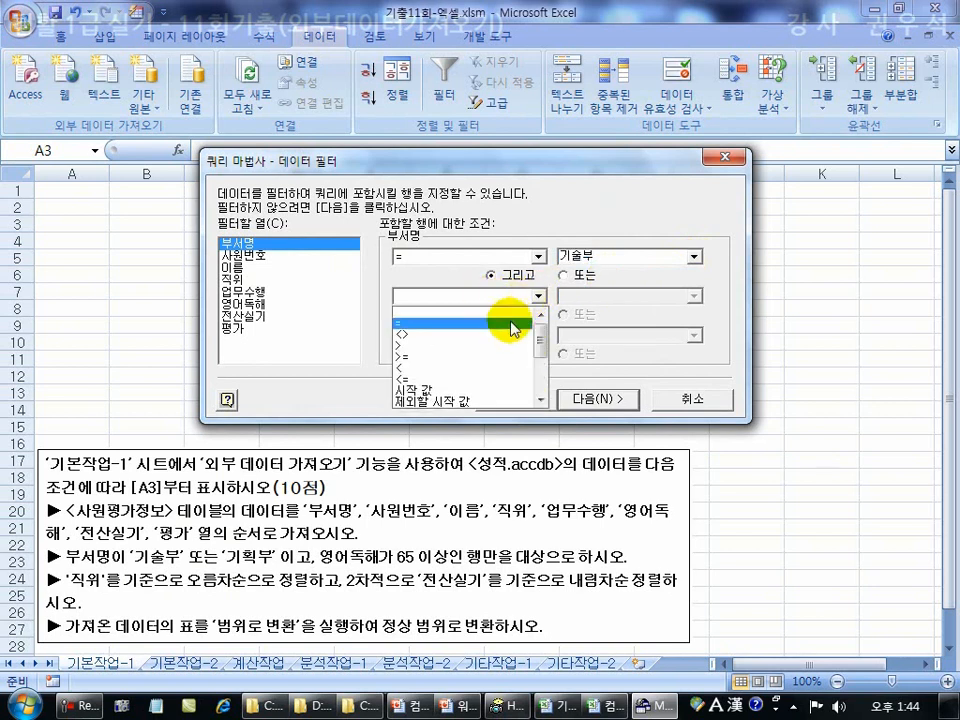
left_click(509, 320)
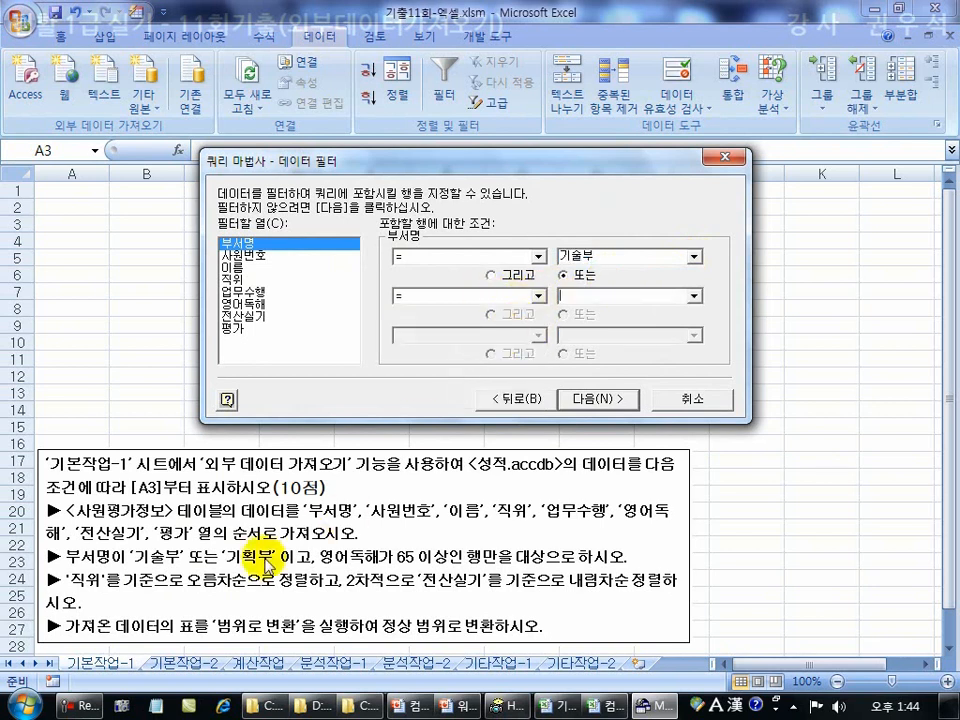
left_click(694, 297)
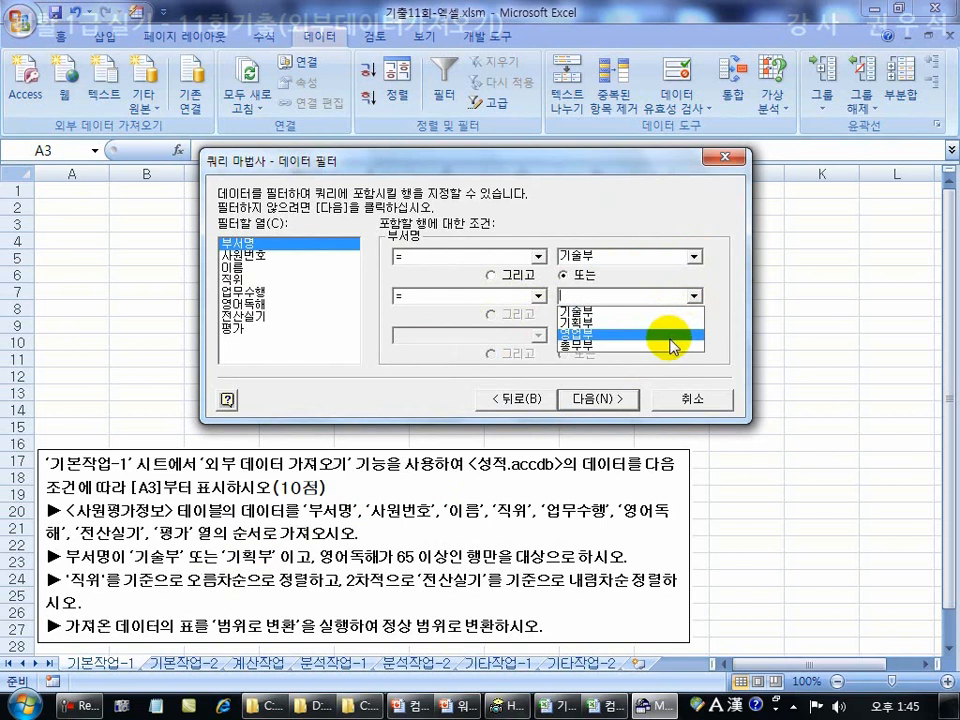
left_click(664, 323)
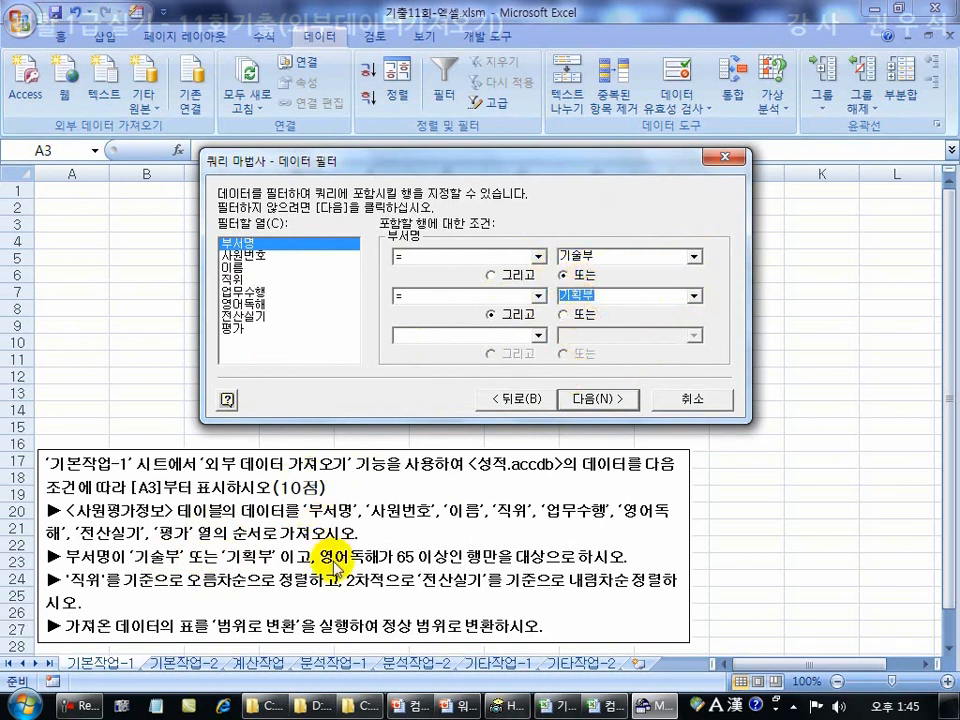
Add a filter condition that 영어독해 is >= 65 and proceed to the sort order settings
left_click(250, 303)
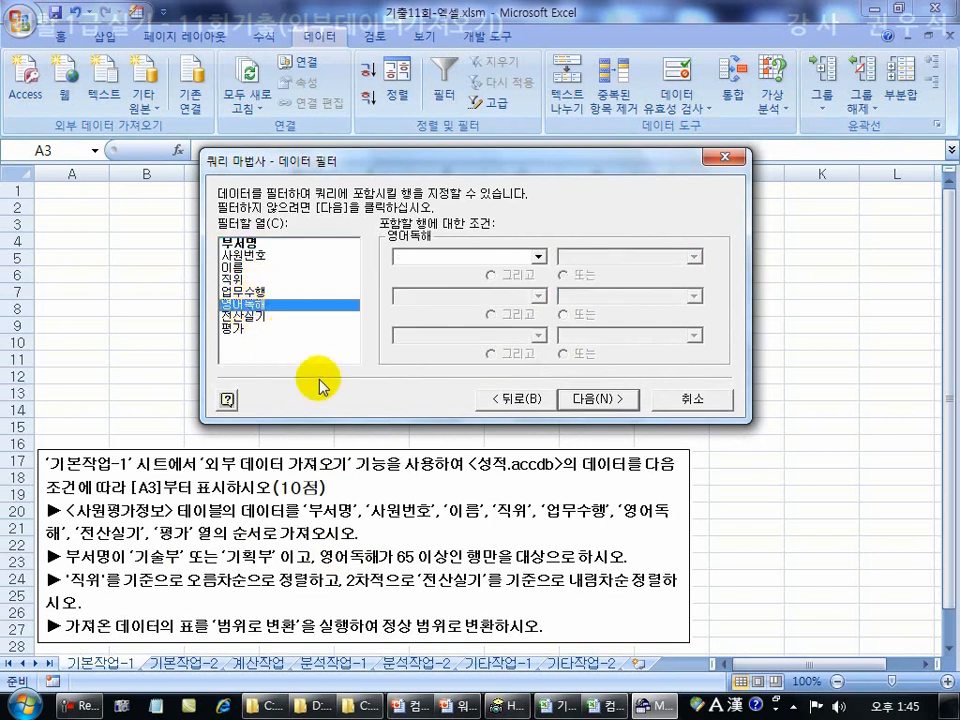
left_click(538, 257)
left_click(520, 317)
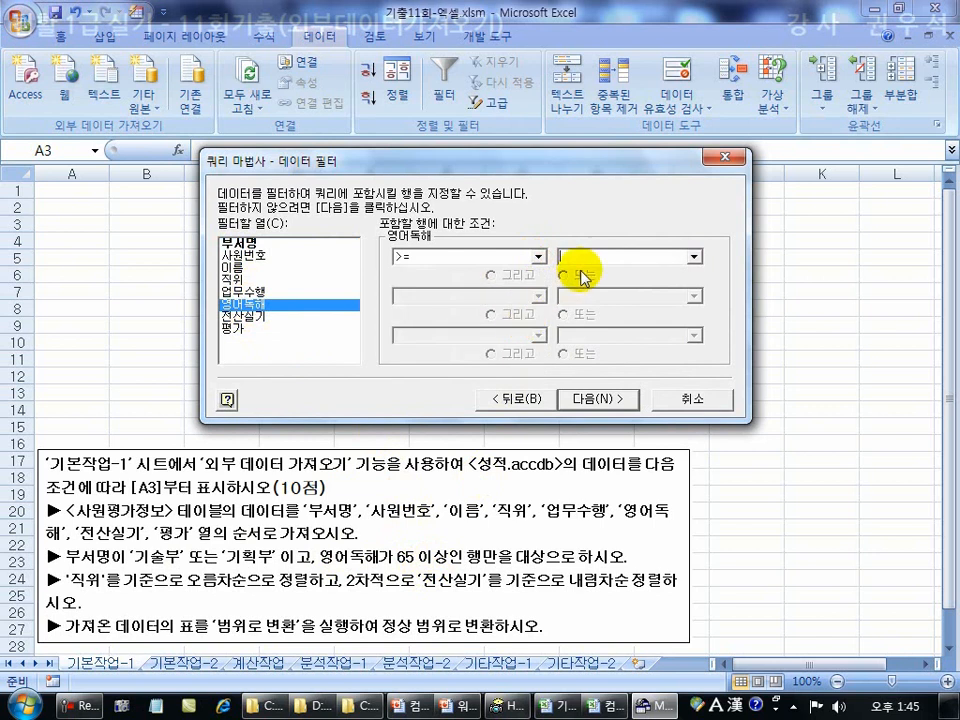
left_click(563, 256)
type("65")
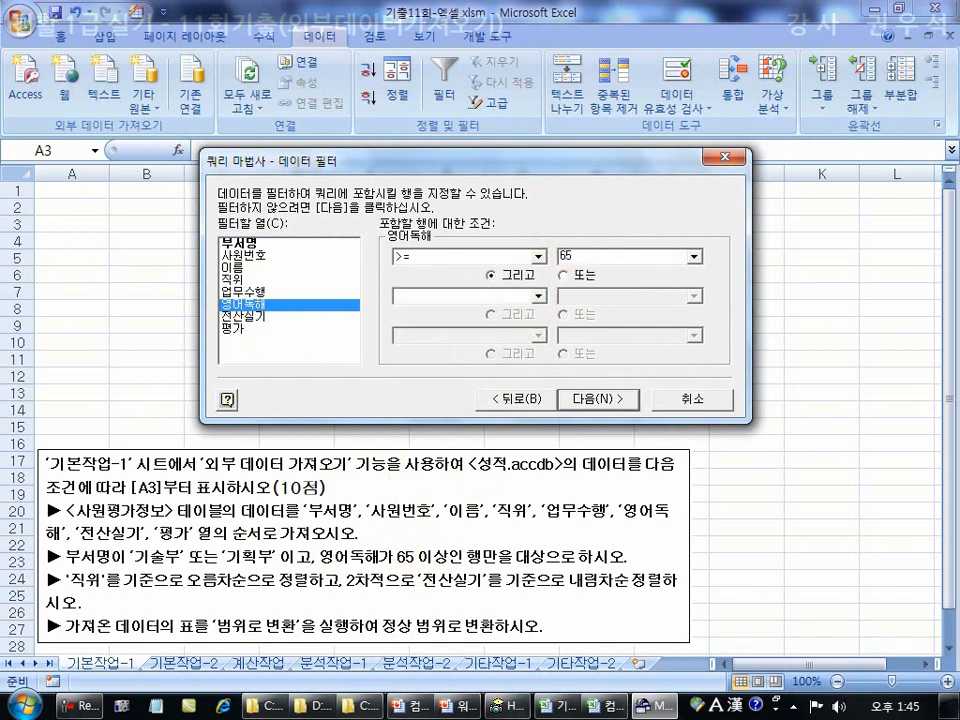
left_click(600, 399)
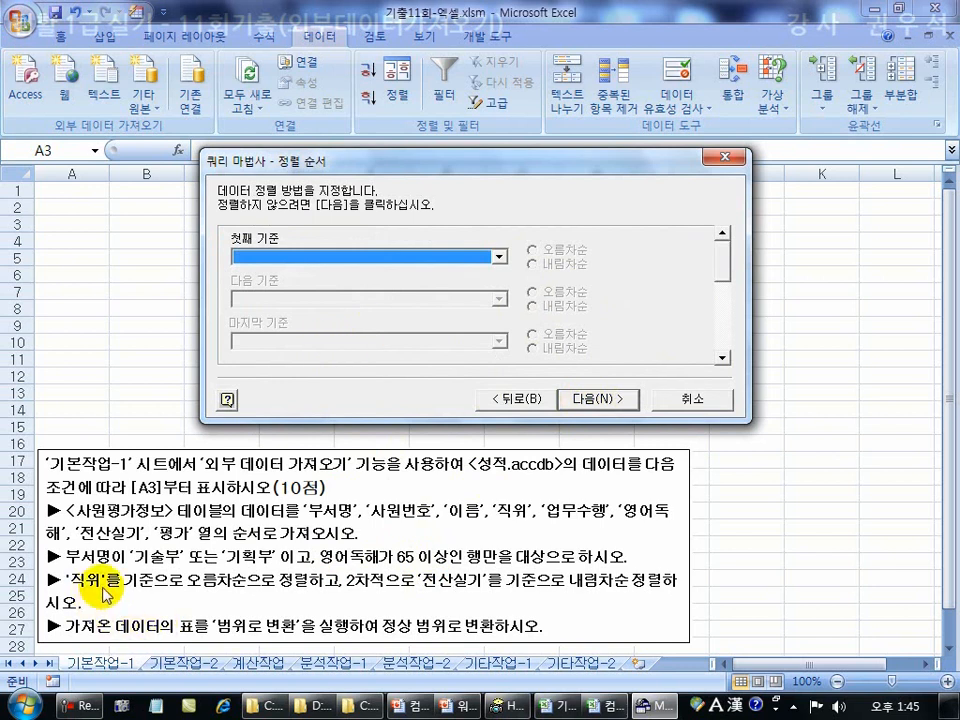
Set the query's sort order to 직위 ascending as the first key and 전산실기 descending as the second key
left_click(498, 257)
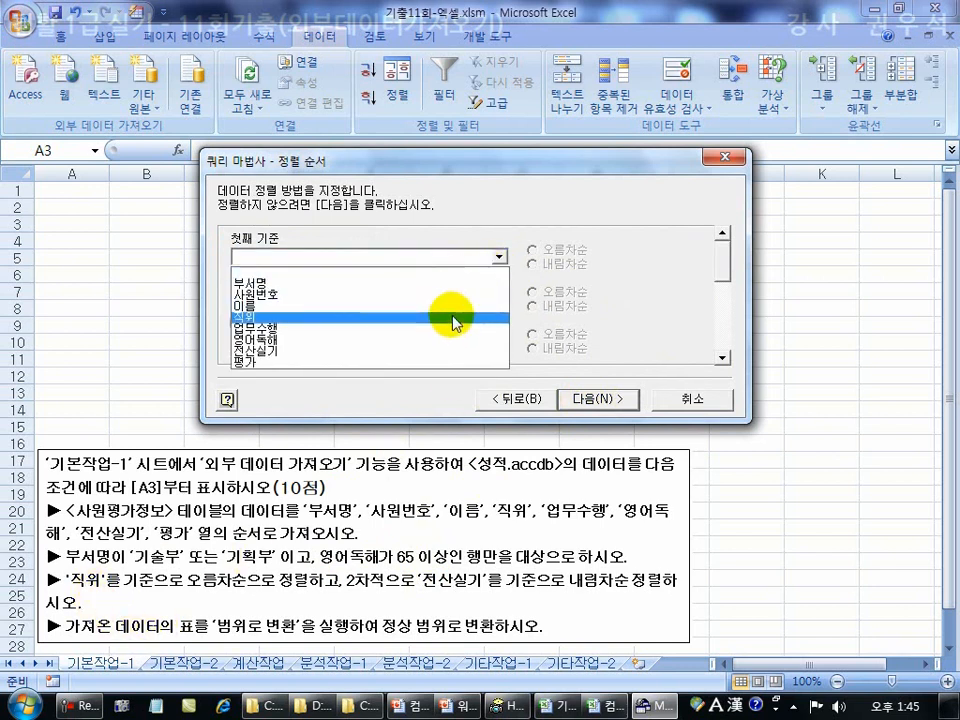
left_click(455, 322)
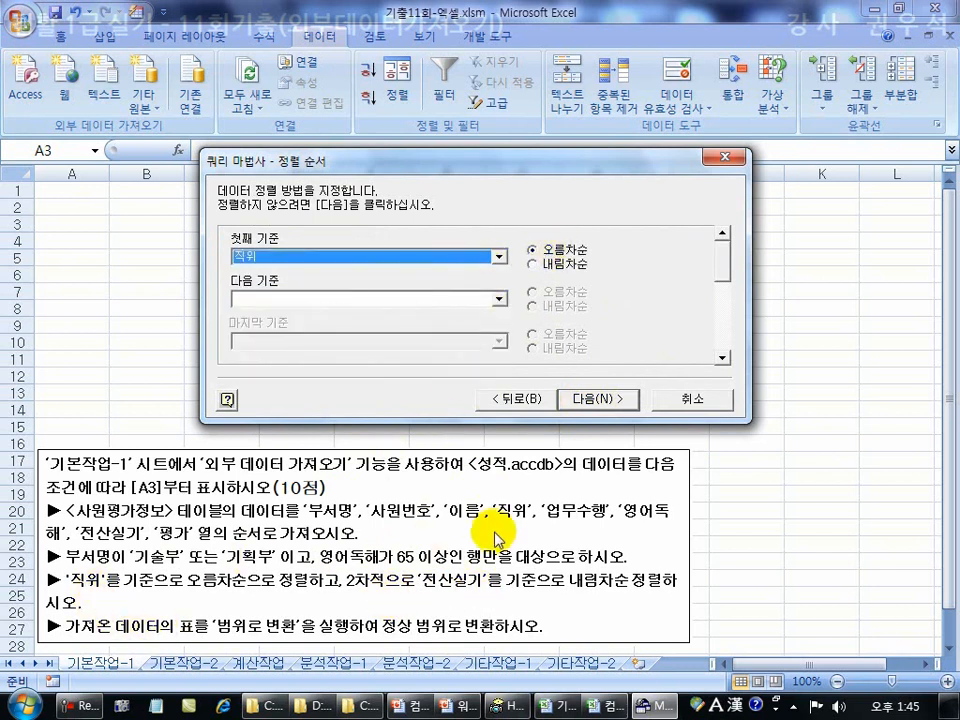
left_click(498, 299)
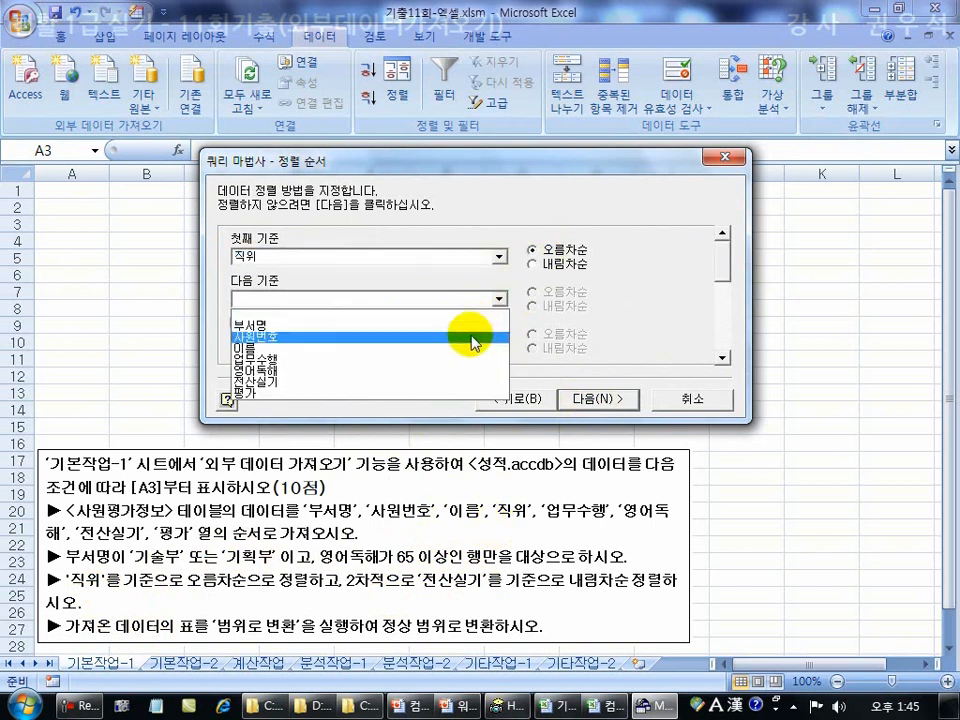
left_click(467, 381)
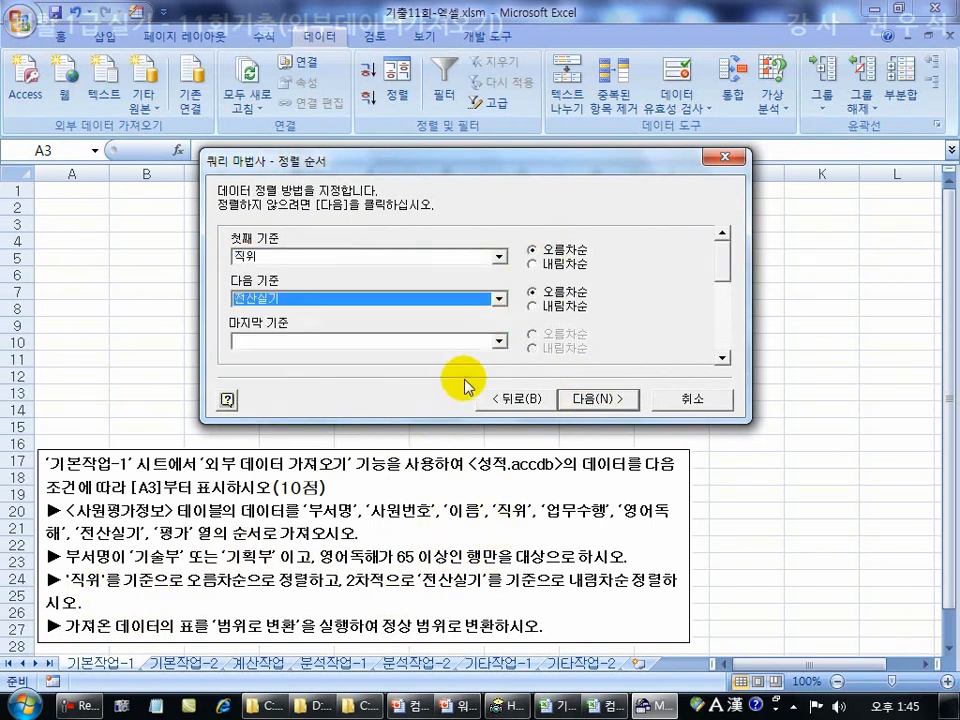
left_click(533, 306)
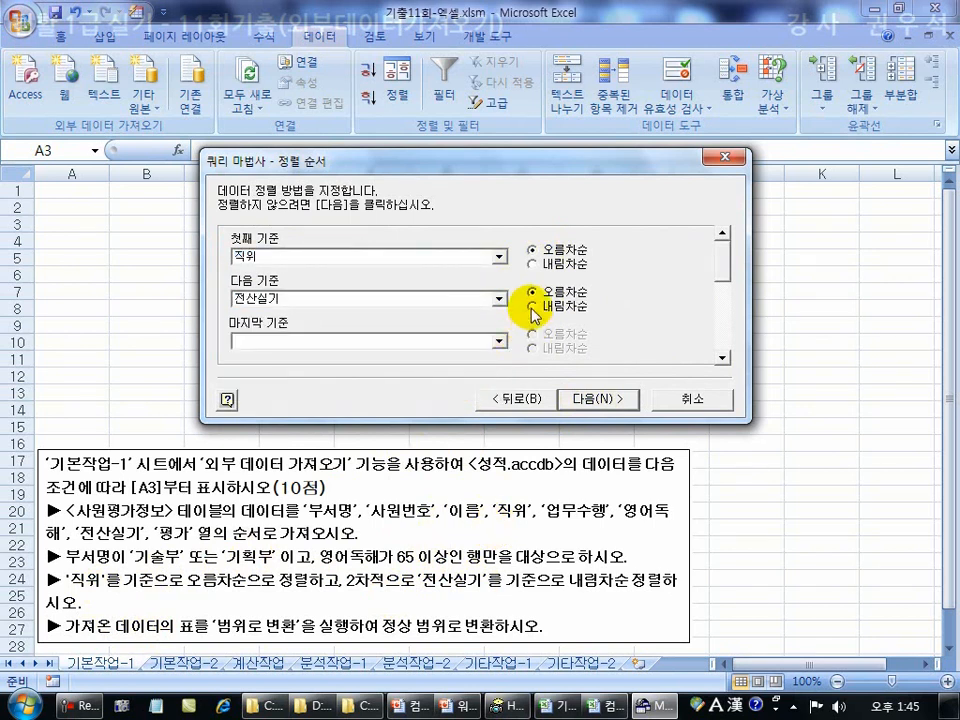
Finish the query by returning the data to Excel as a table in the existing worksheet at A3
left_click(597, 403)
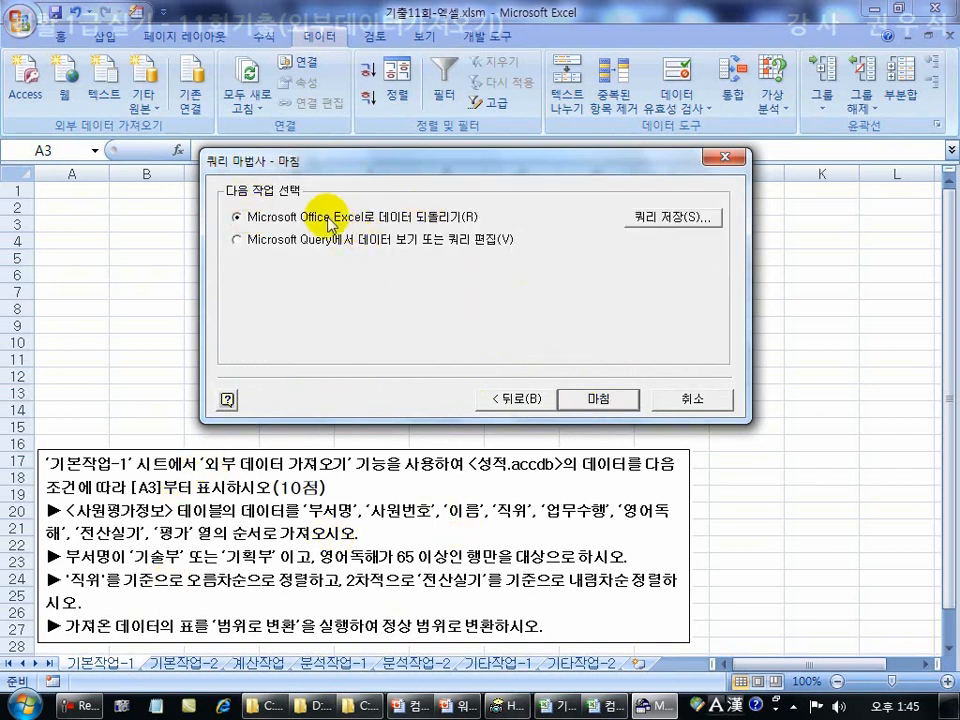
left_click(597, 401)
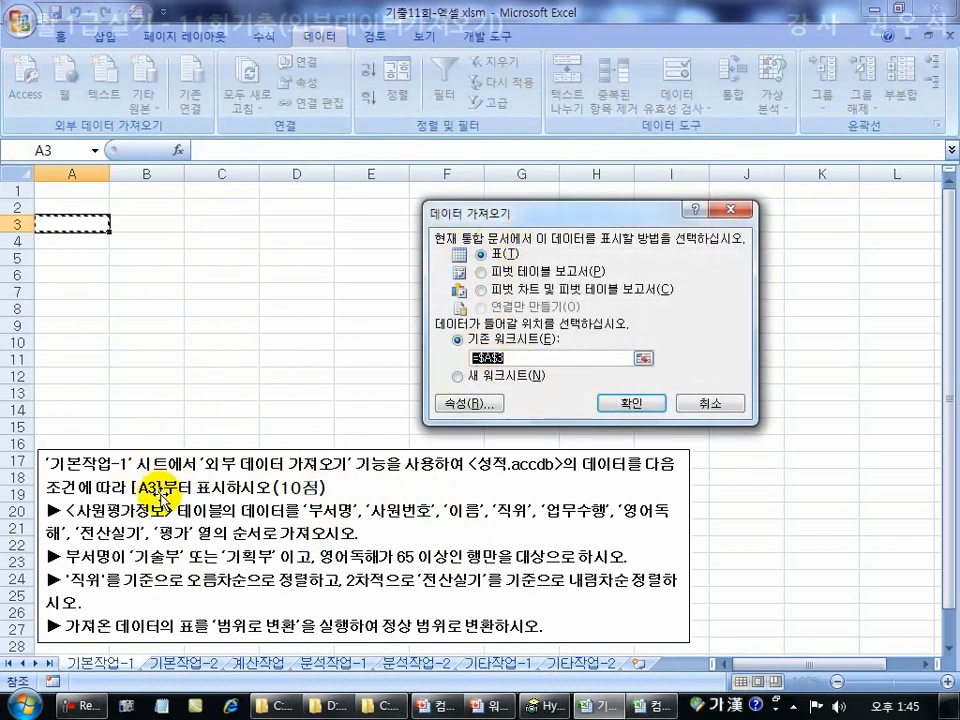
left_click(630, 405)
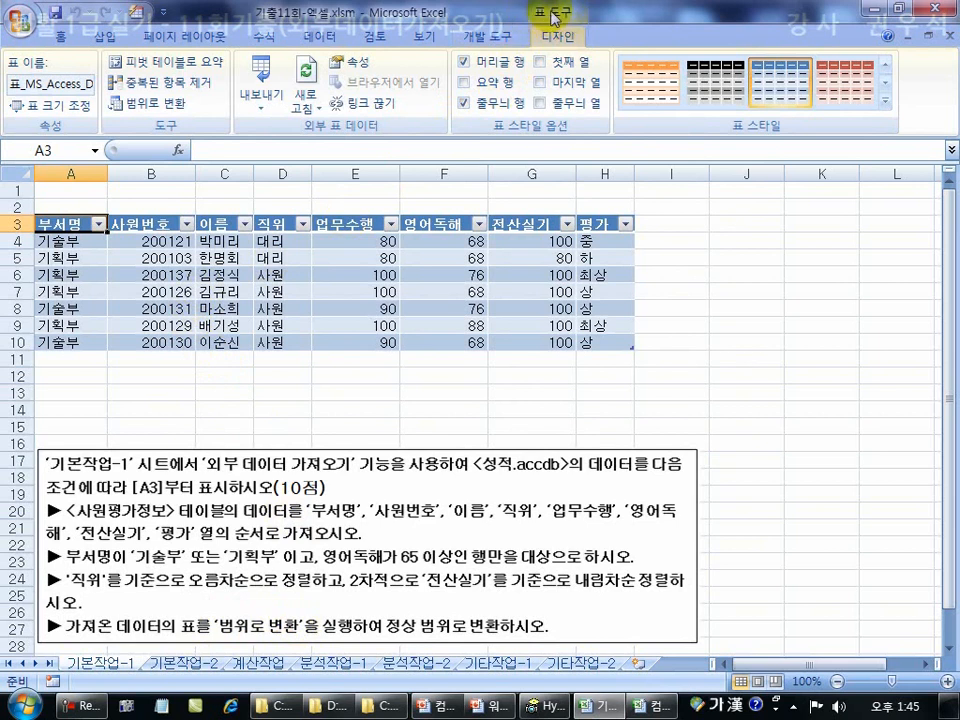
Open the imported table's query for editing in Microsoft Query, review the 부서명 and 영어독해 criteria, and close it
left_click(340, 290)
left_click(224, 290)
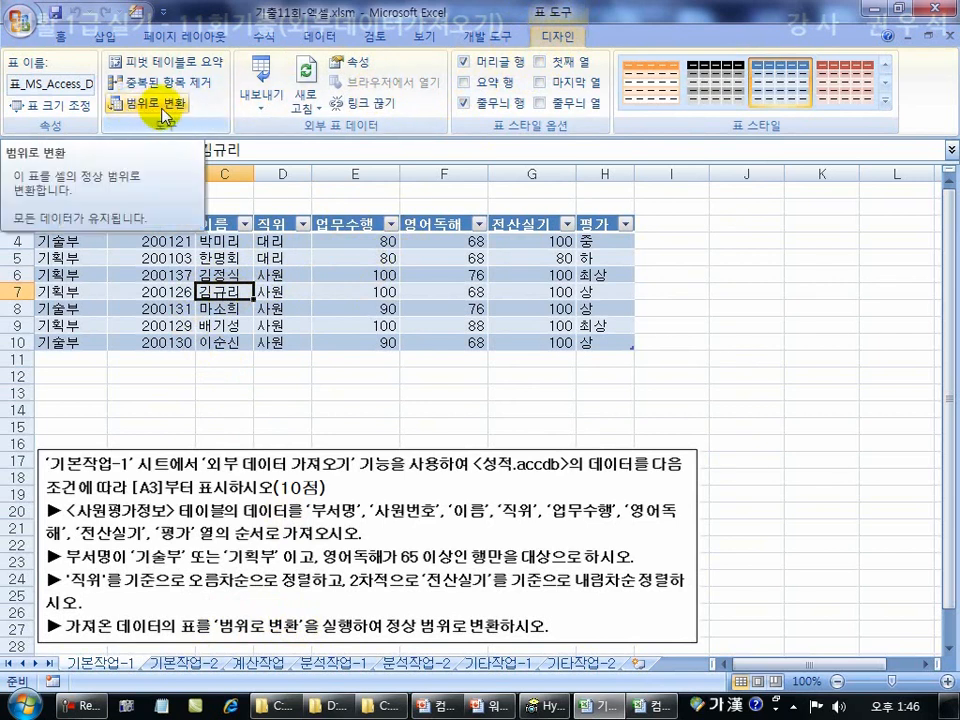
right_click(234, 292)
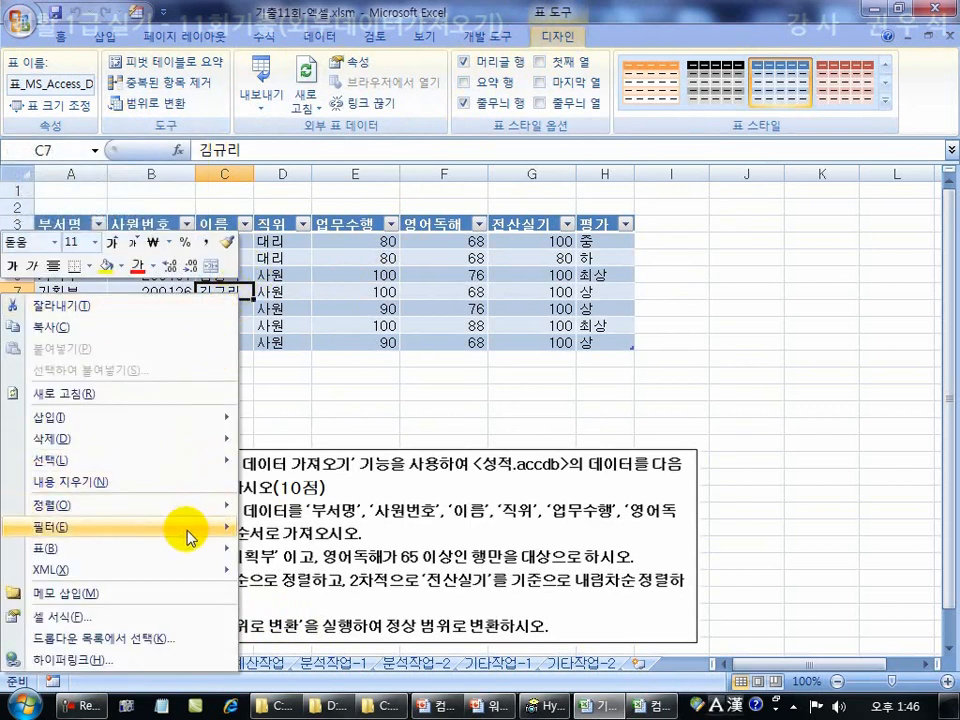
mouse_move(189, 550)
left_click(289, 614)
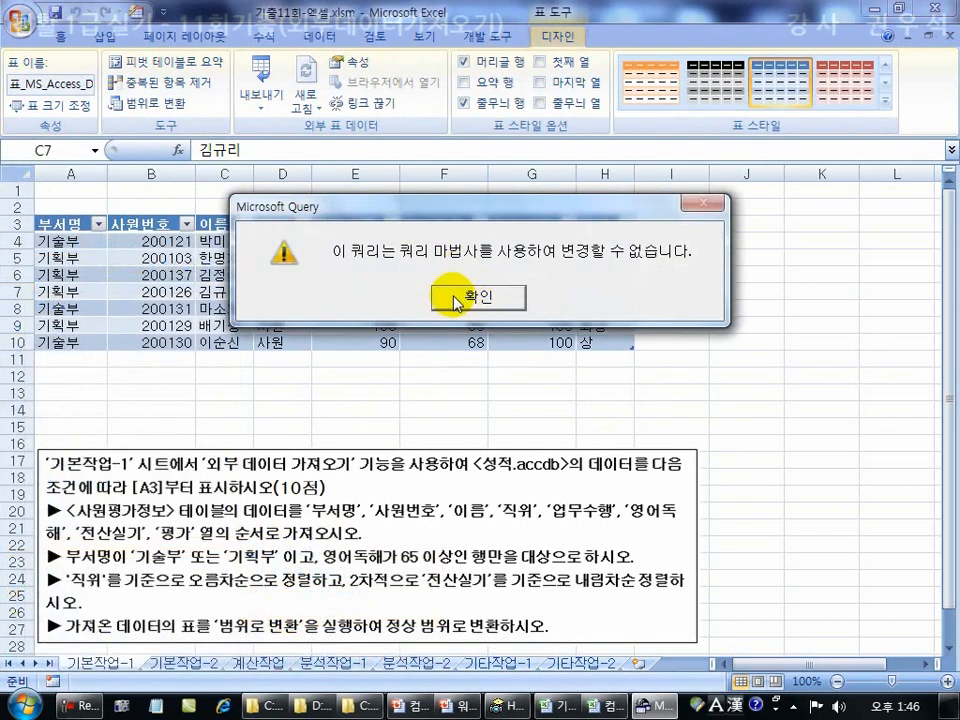
left_click(479, 300)
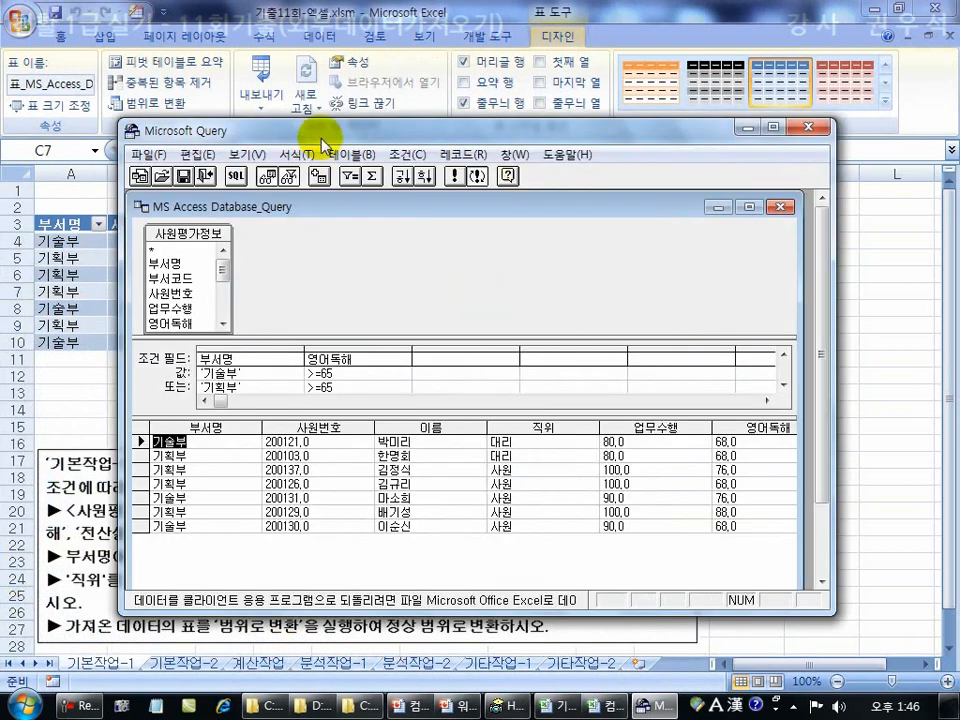
left_click_drag(307, 130, 439, 190)
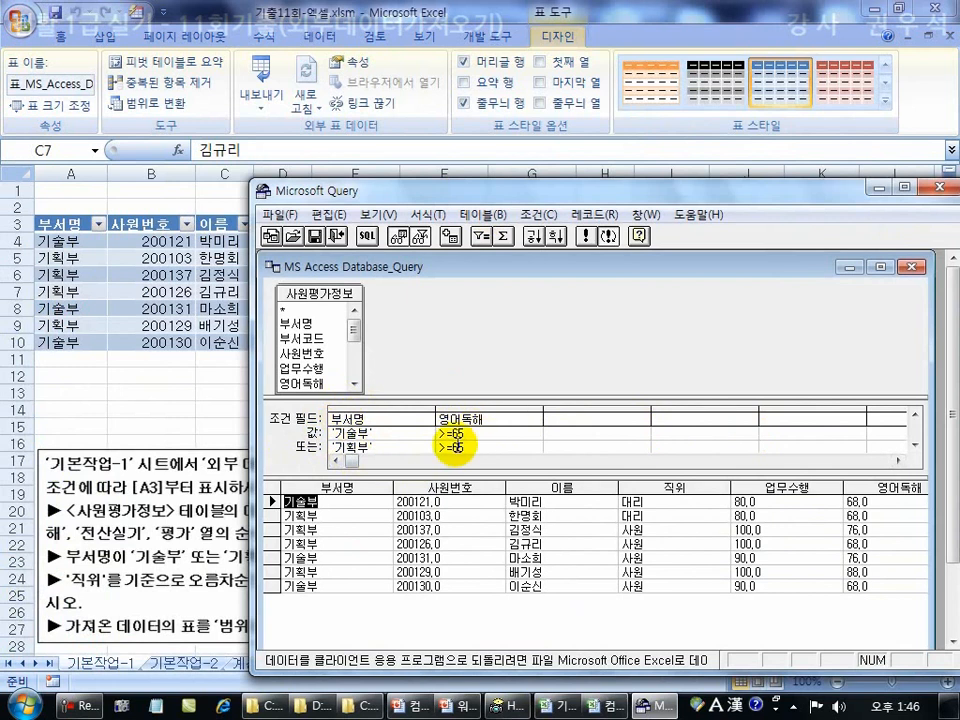
left_click(939, 187)
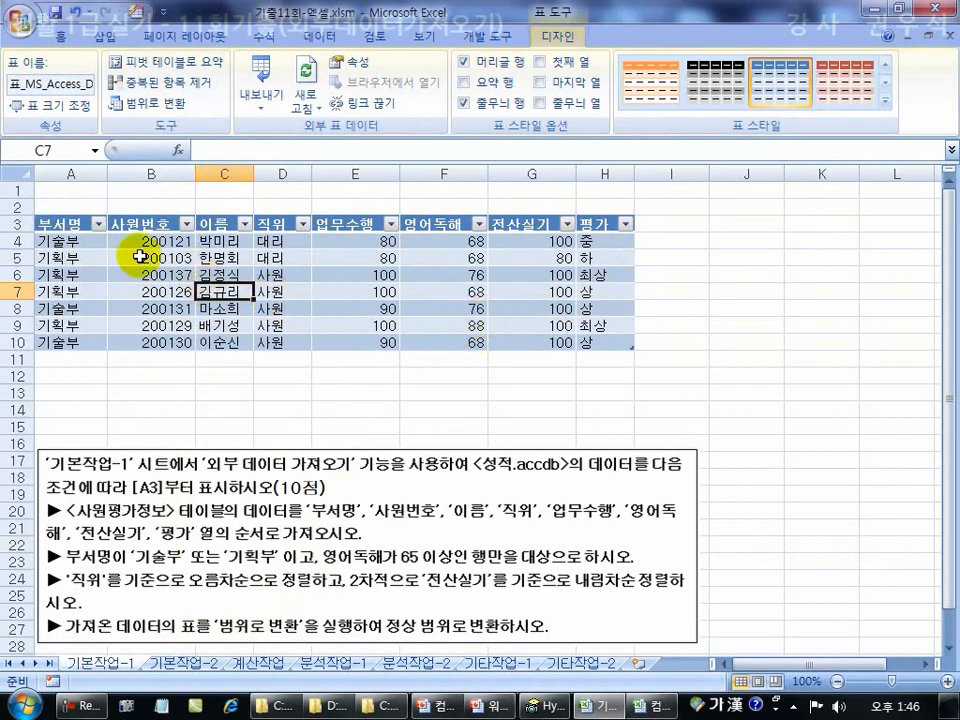
Reopen the query editor from a cell inside the imported table and return to the worksheet
right_click(228, 289)
mouse_move(180, 545)
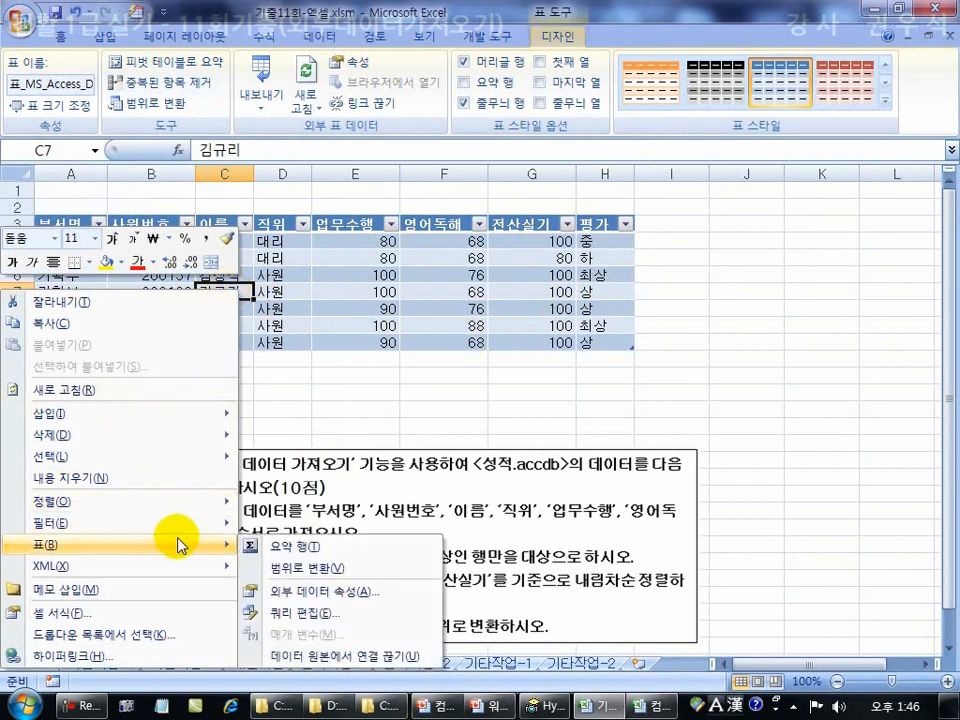
left_click(289, 613)
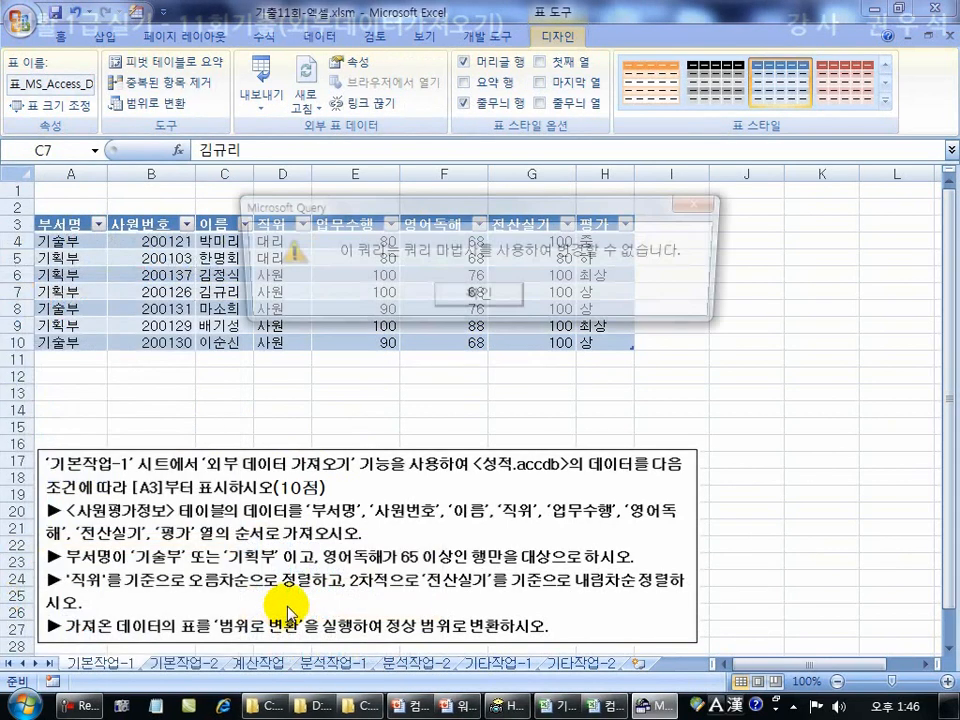
left_click(452, 299)
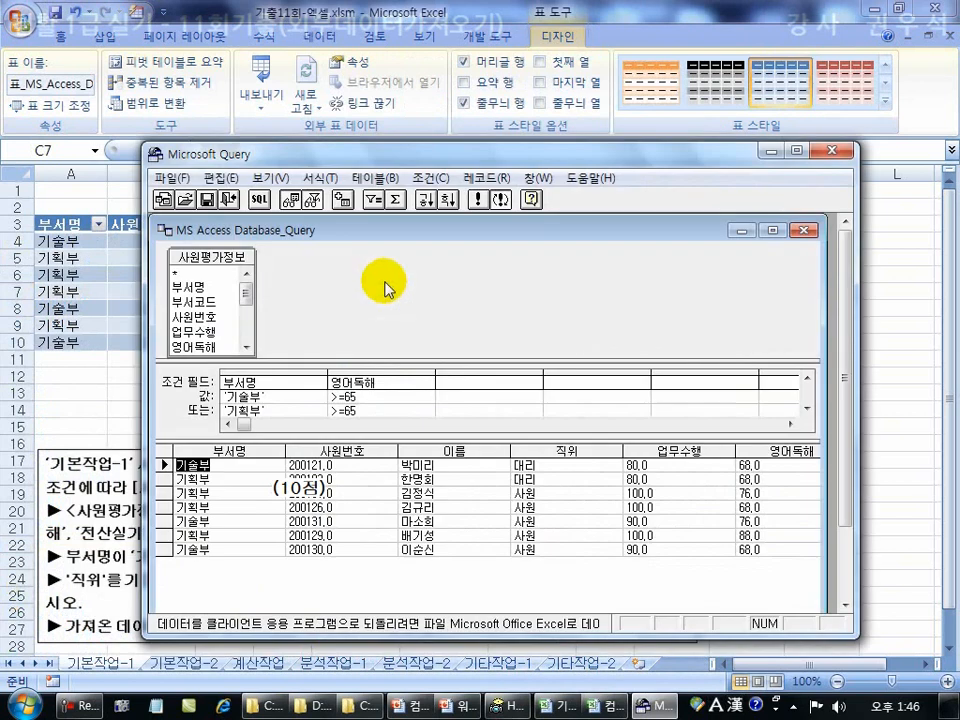
left_click(840, 151)
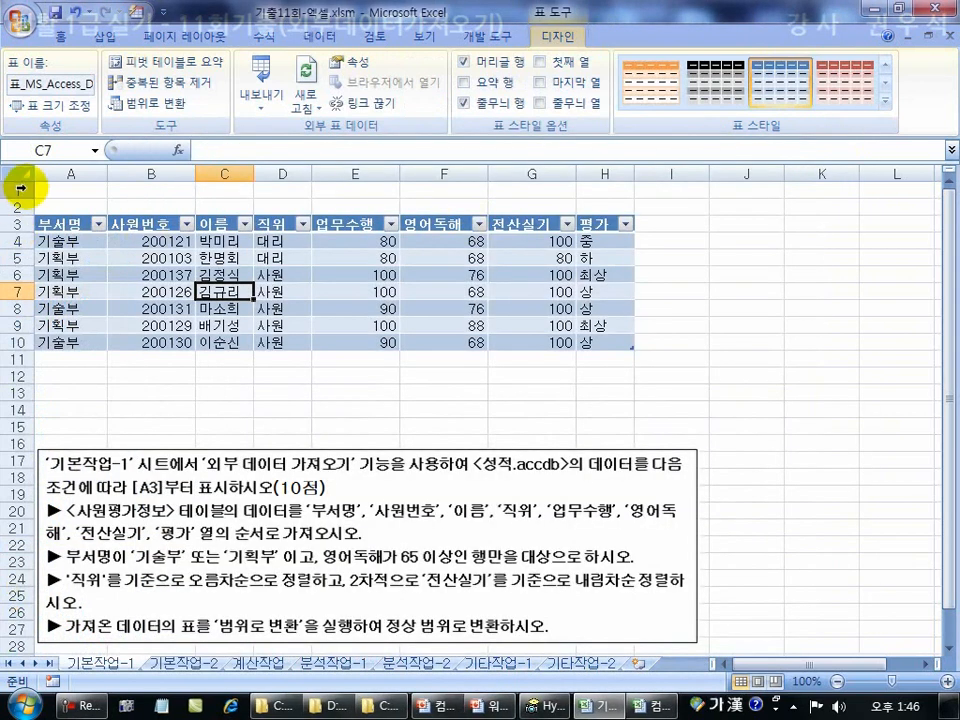
left_click_drag(14, 190, 14, 335)
right_click(14, 330)
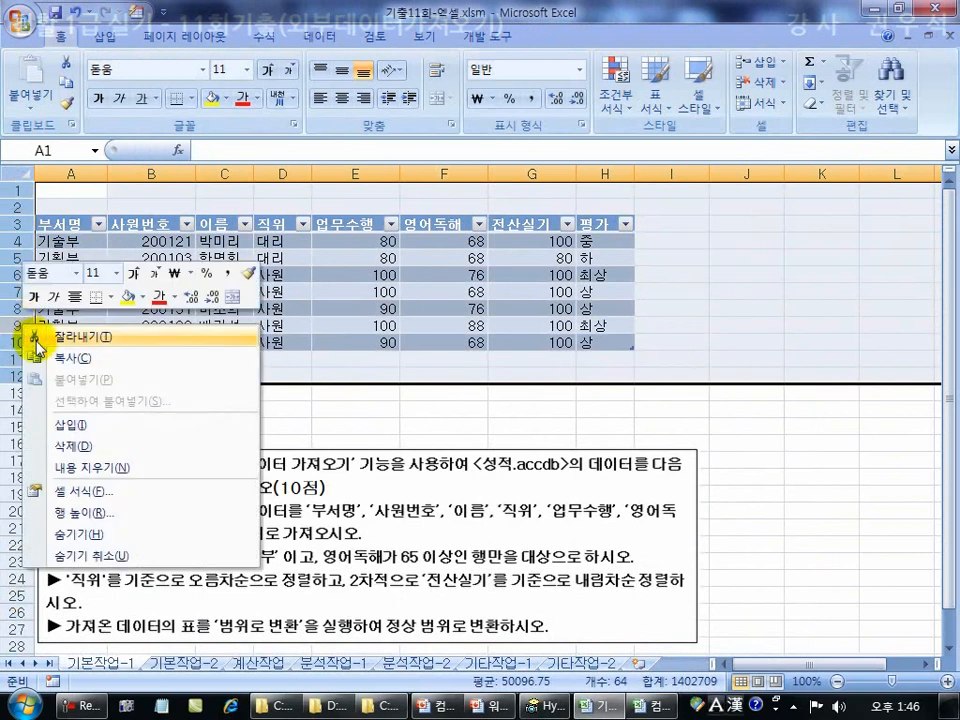
left_click(354, 427)
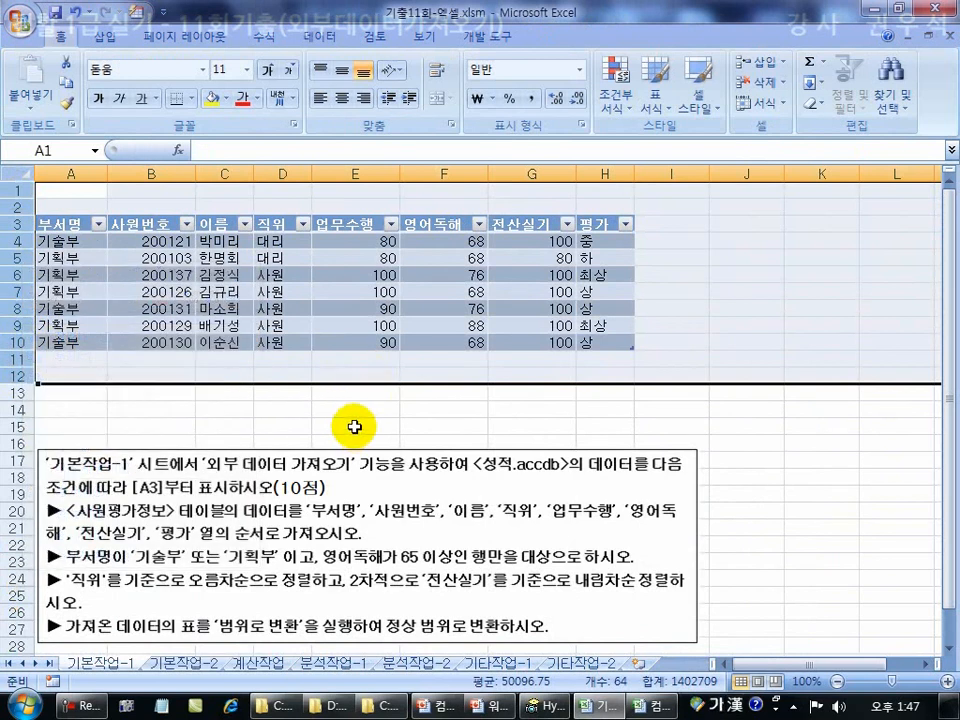
left_click(354, 427)
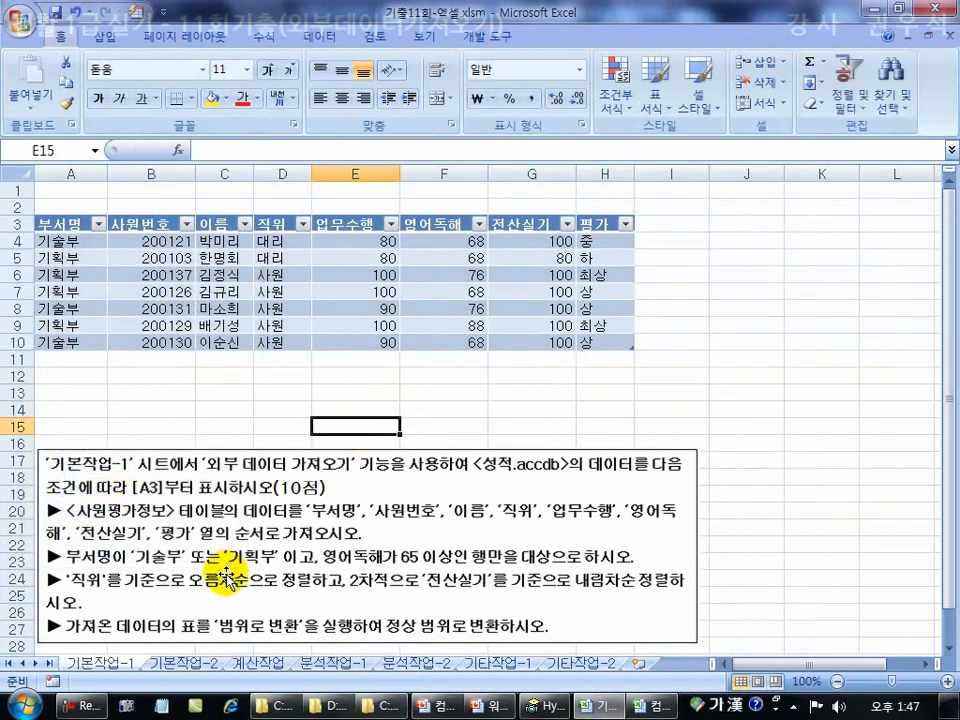
right_click(272, 295)
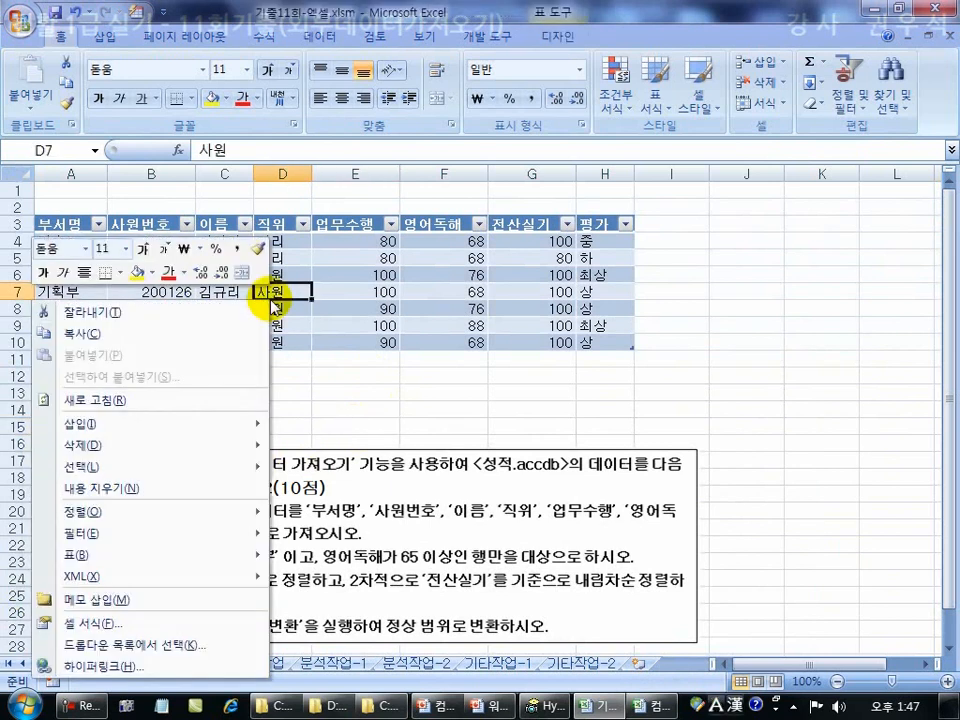
mouse_move(171, 555)
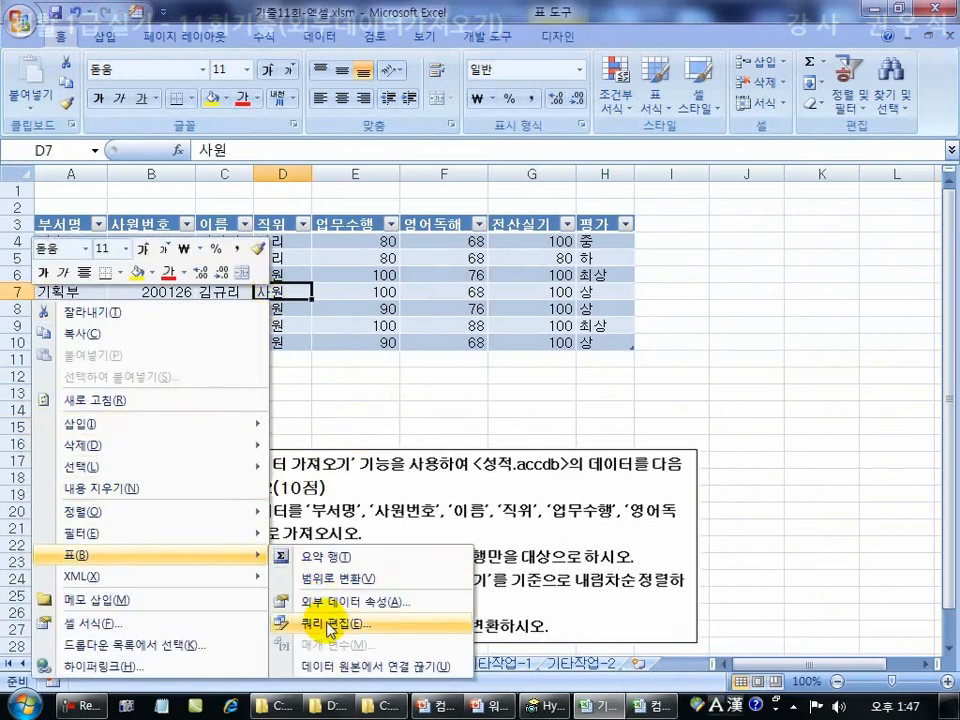
left_click(401, 311)
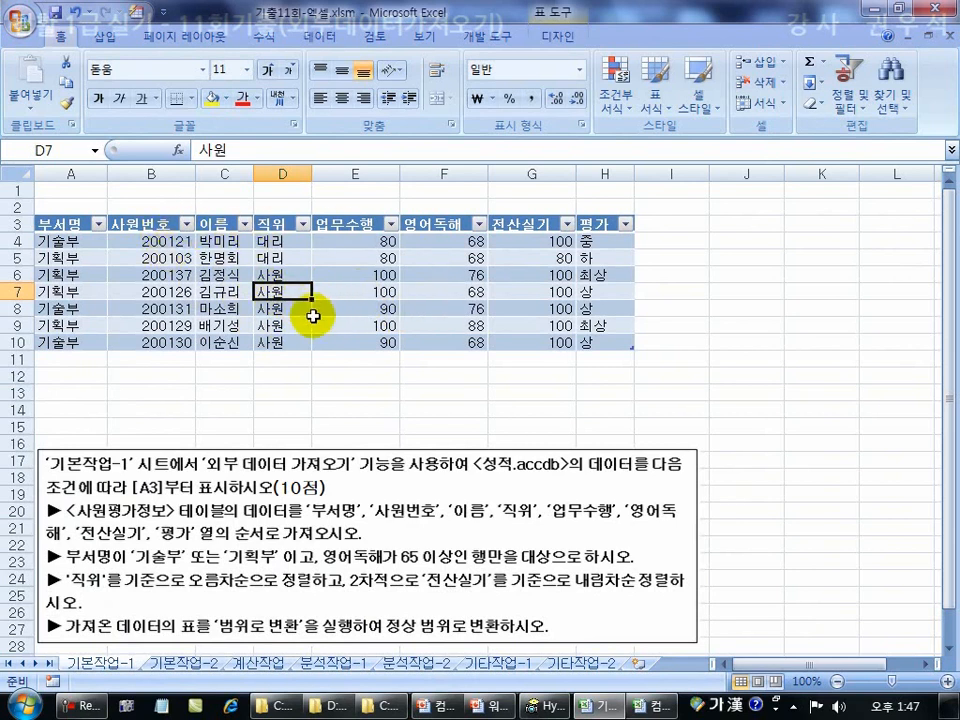
Convert the imported 사원평가정보 table to a normal range, confirming removal of its query definition
left_click(558, 36)
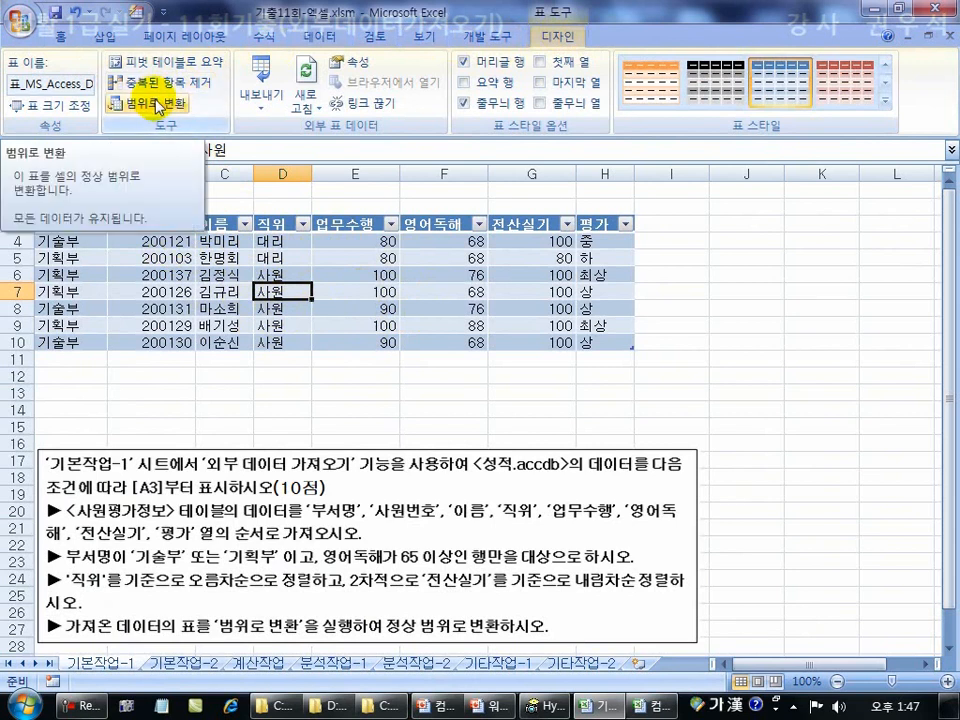
left_click(317, 277)
left_click(244, 274)
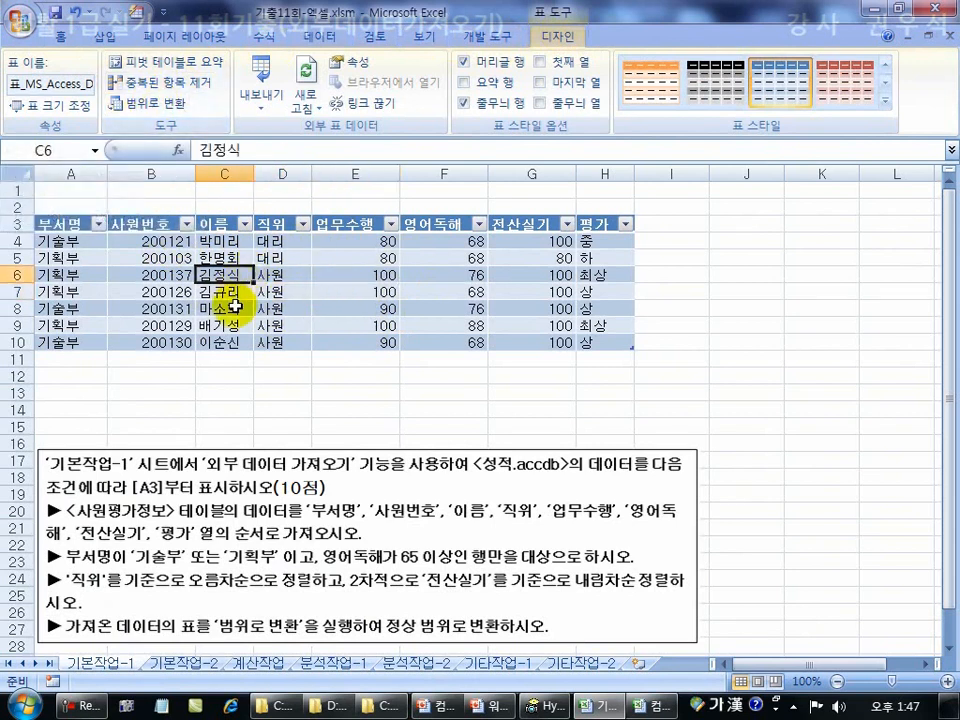
left_click(235, 306)
left_click(173, 105)
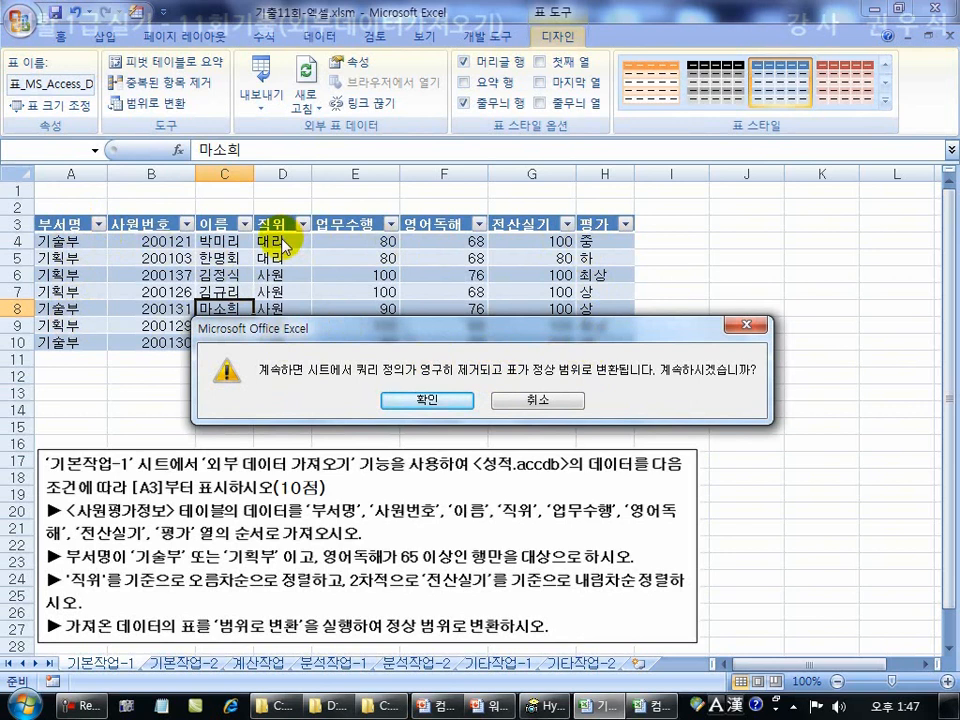
left_click(413, 403)
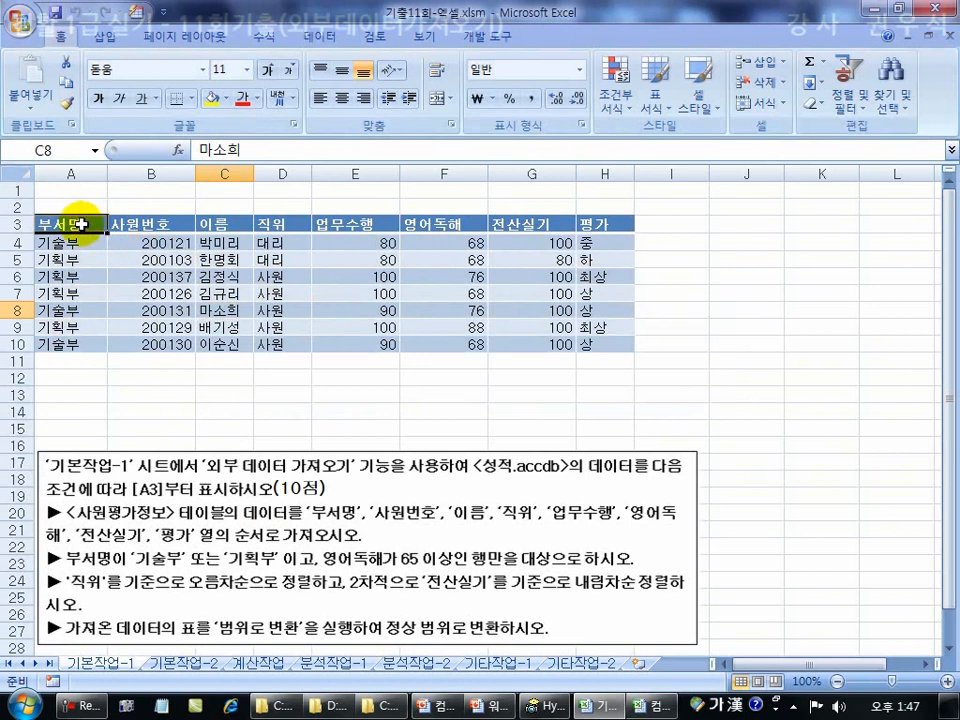
Check the converted range's cells and the commands offered for a data cell and for rows 1 to 12
left_click(79, 223)
left_click(70, 244)
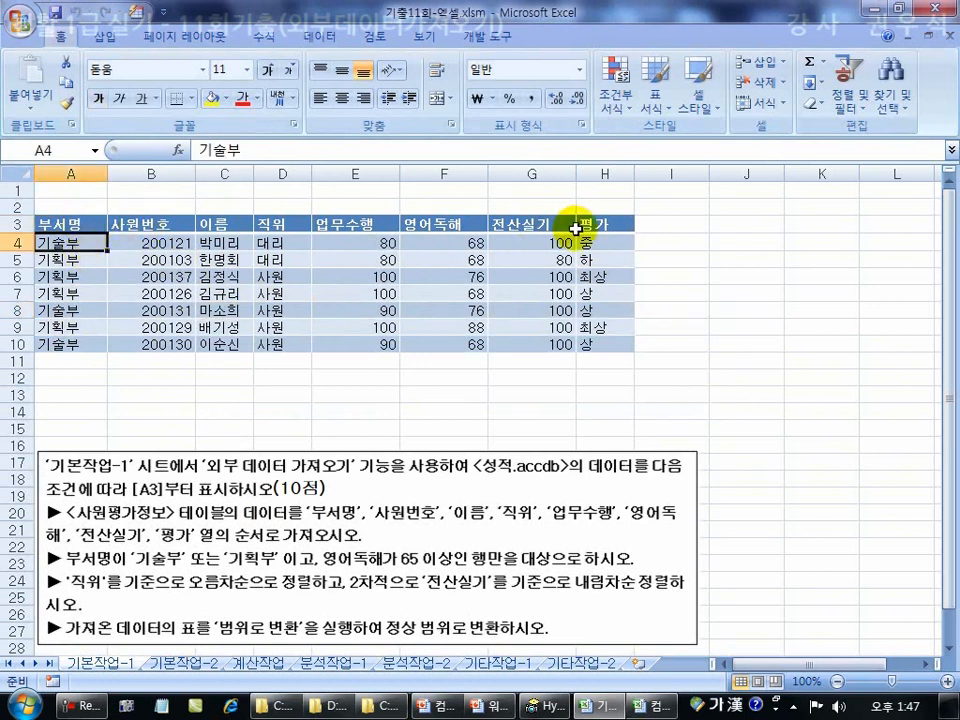
right_click(222, 291)
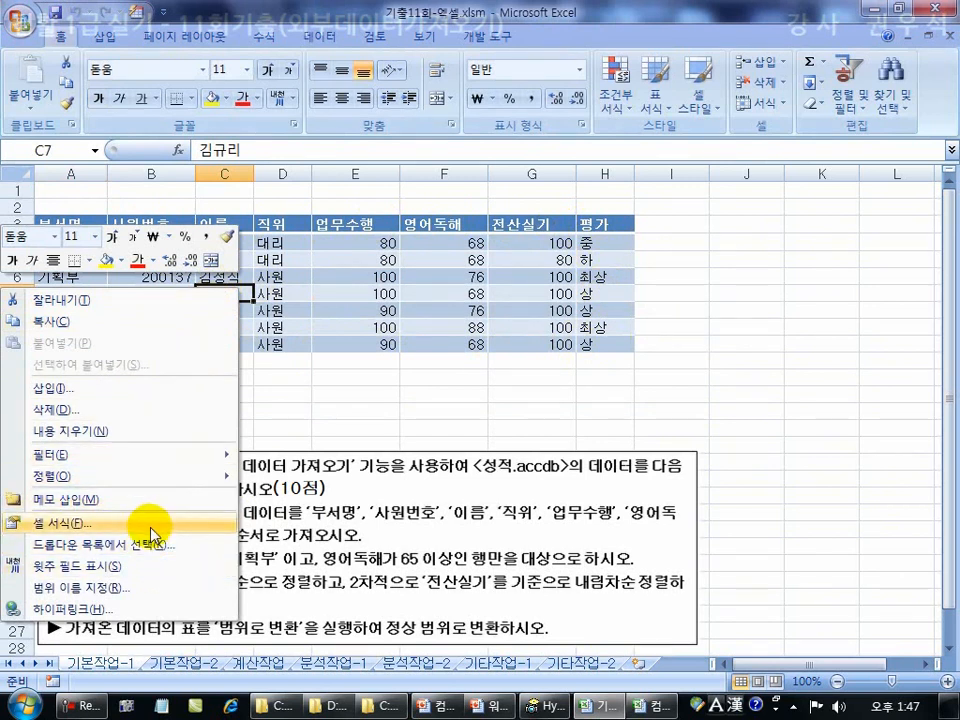
left_click(284, 295)
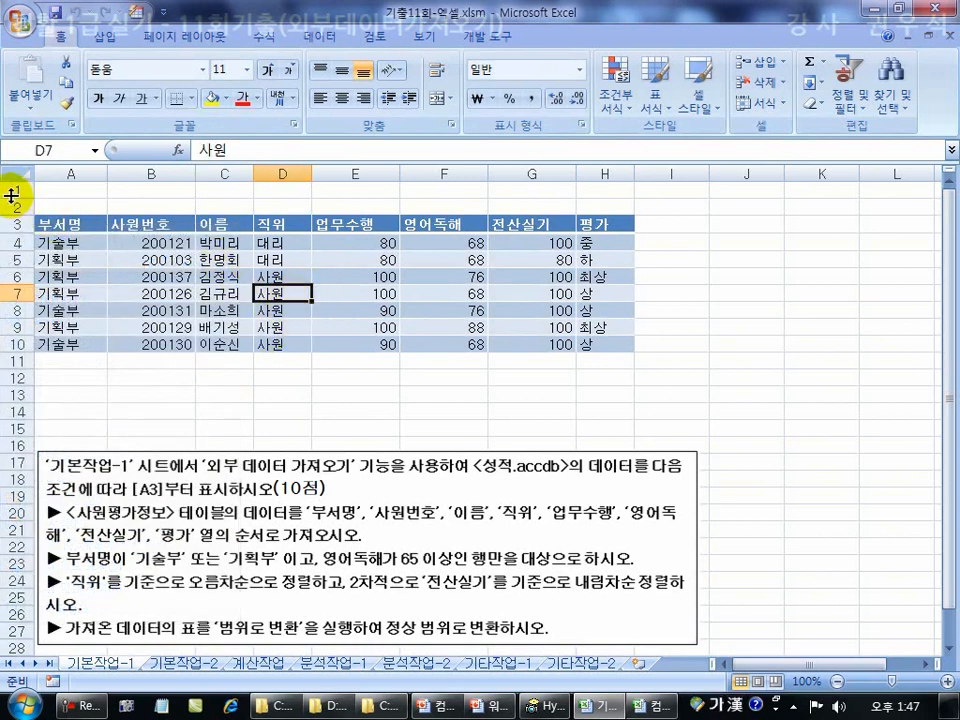
left_click_drag(12, 187, 17, 336)
right_click(24, 343)
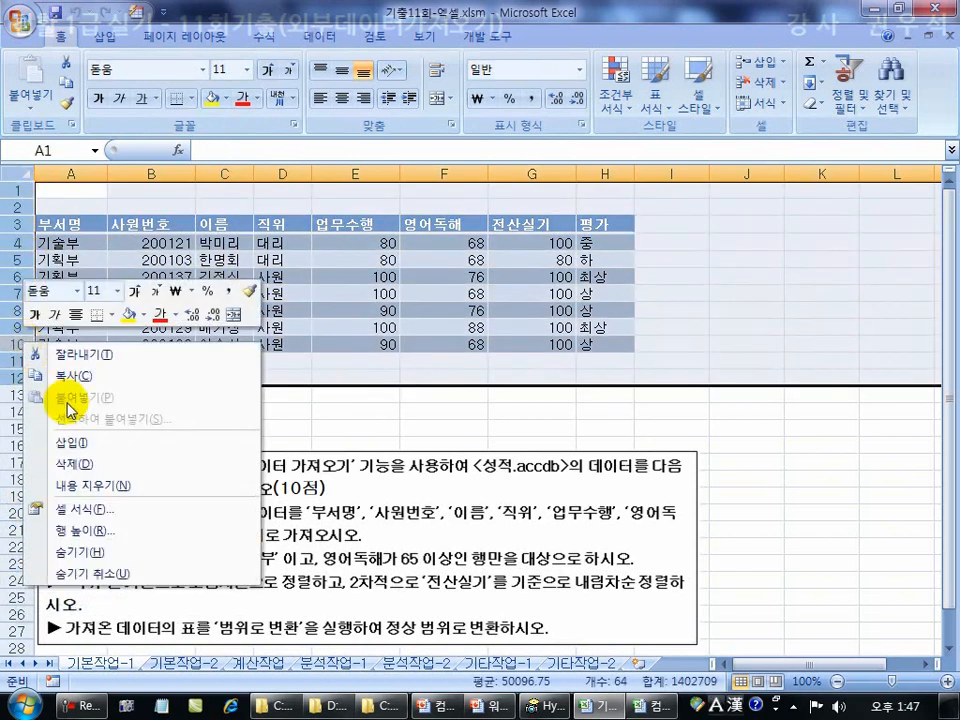
left_click(150, 462)
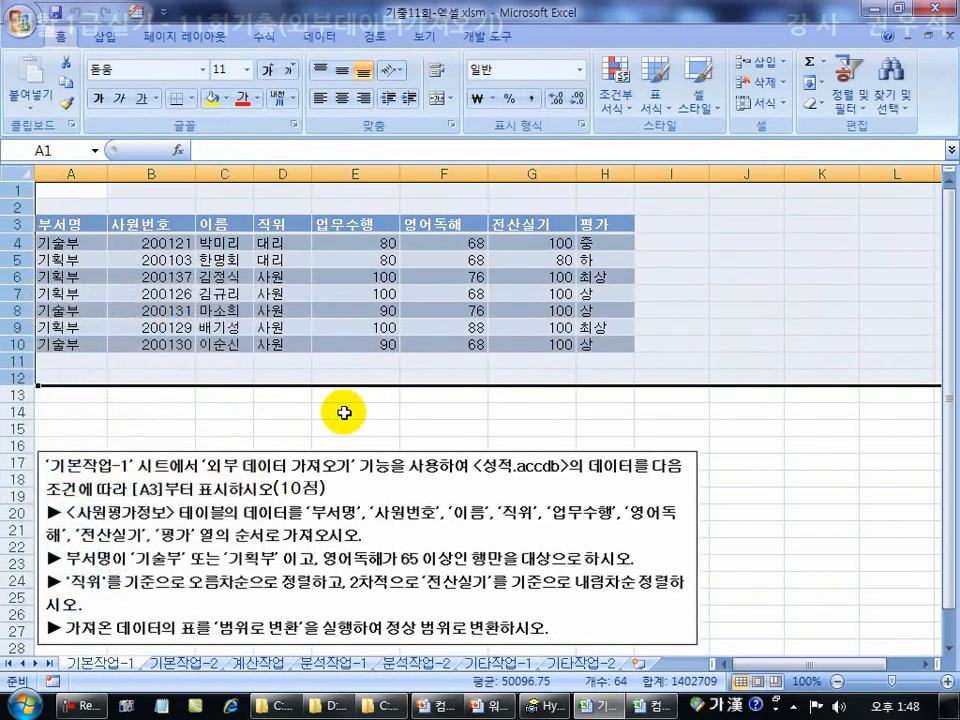
left_click(344, 411)
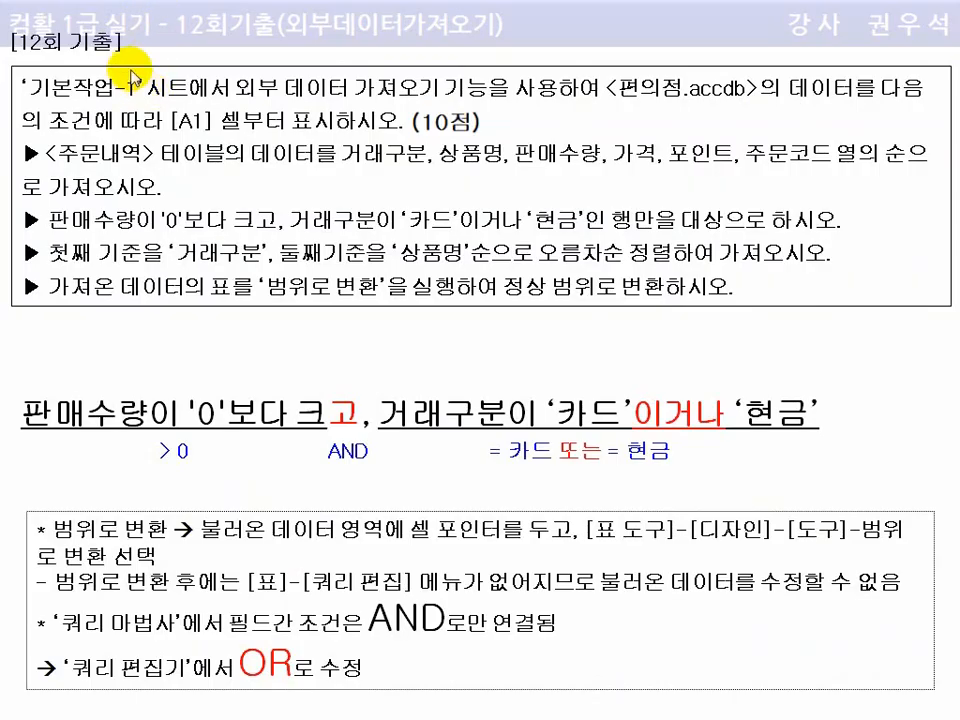
left_click_drag(16, 48, 96, 46)
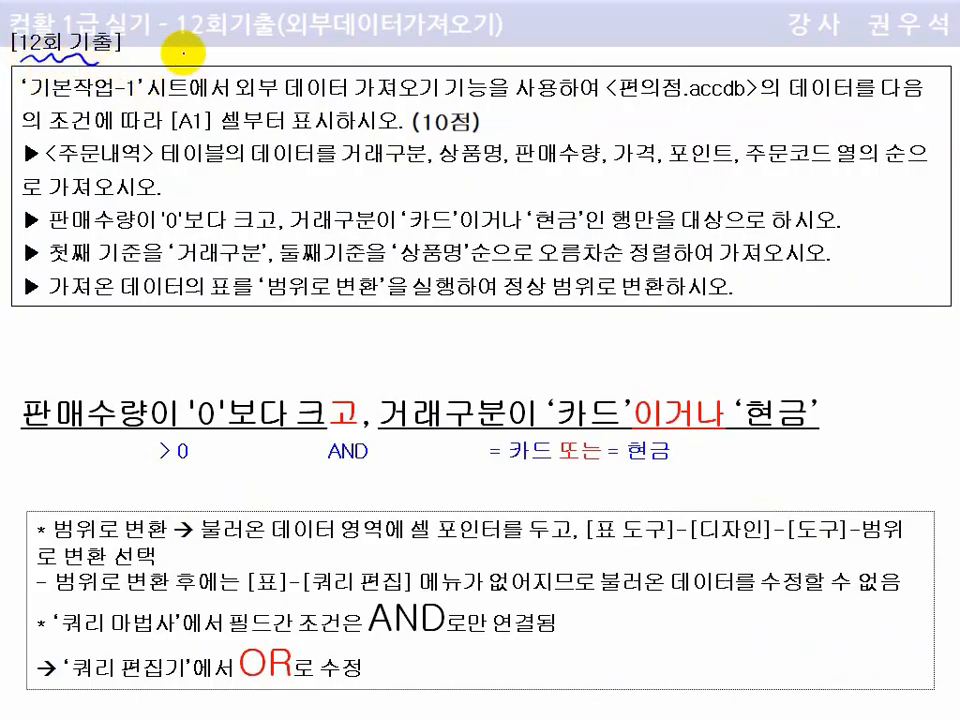
left_click_drag(240, 97, 398, 96)
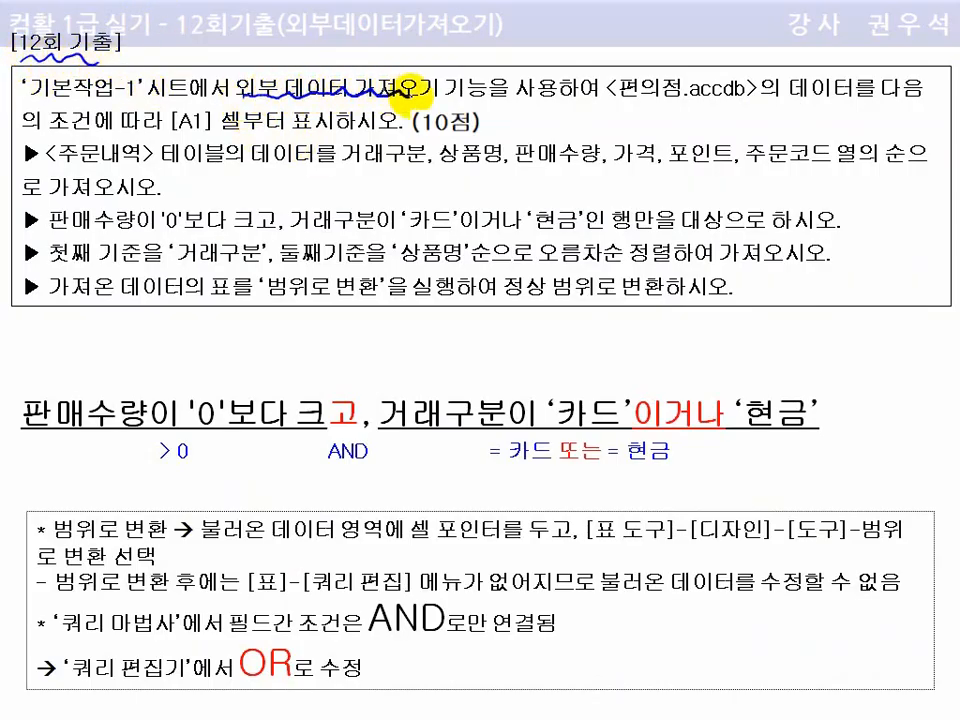
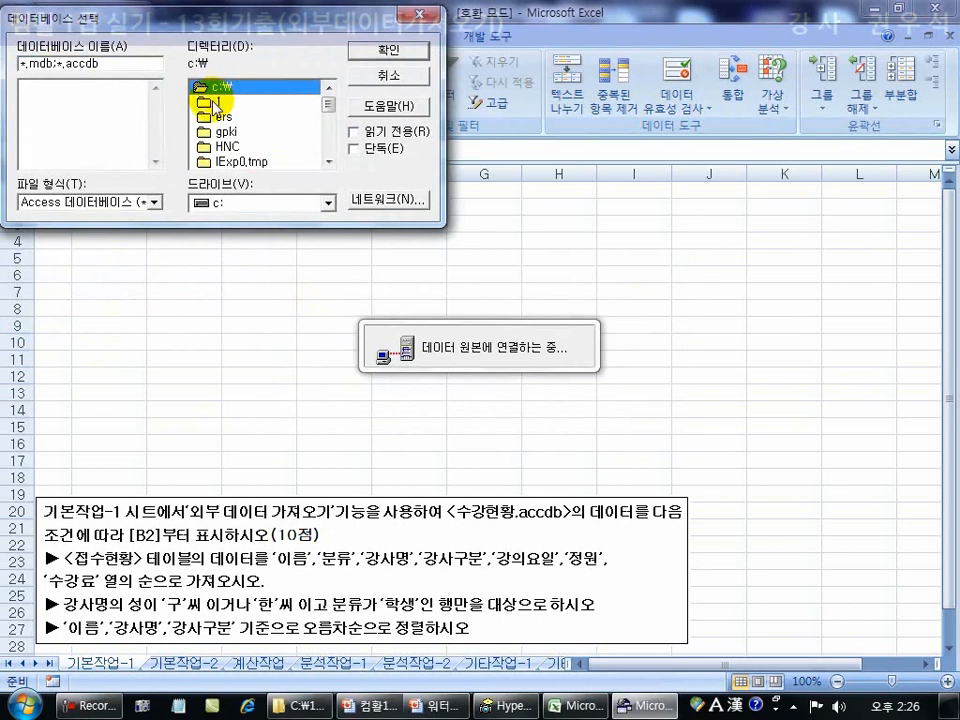
Choose 수강현황.accdb from the c:\1\13 folder as the query's source database
left_click(323, 133)
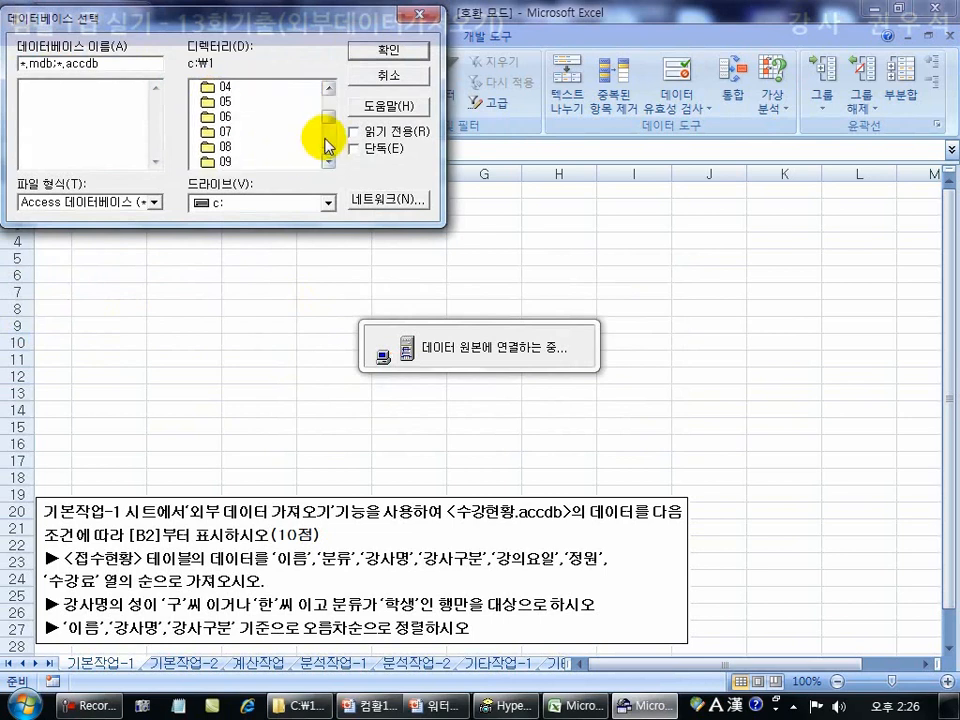
left_click(323, 134)
double_click(226, 148)
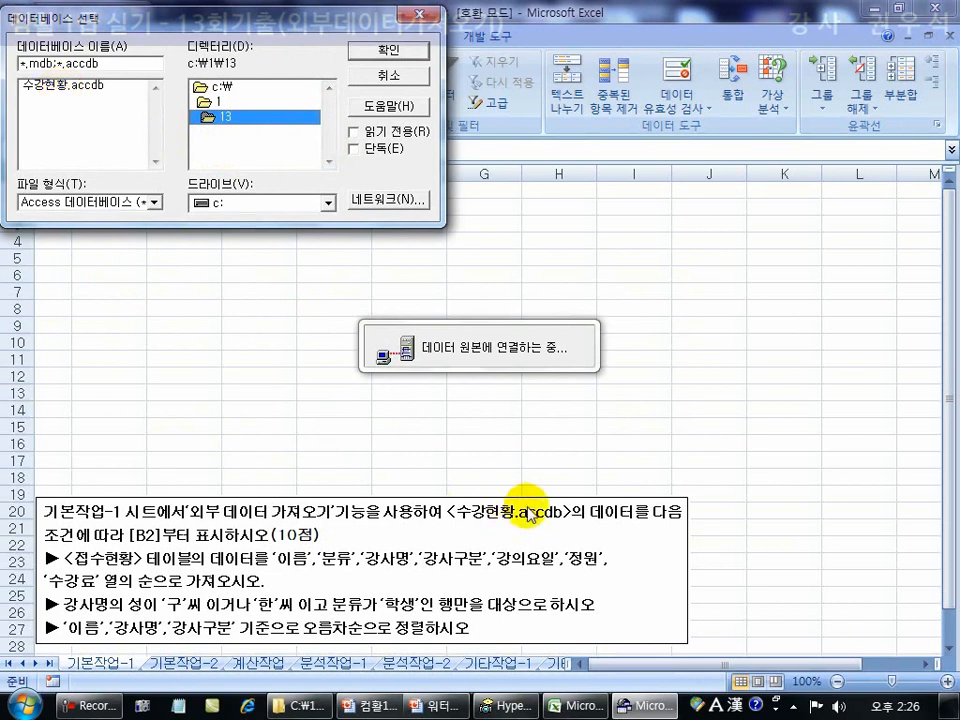
left_click(48, 88)
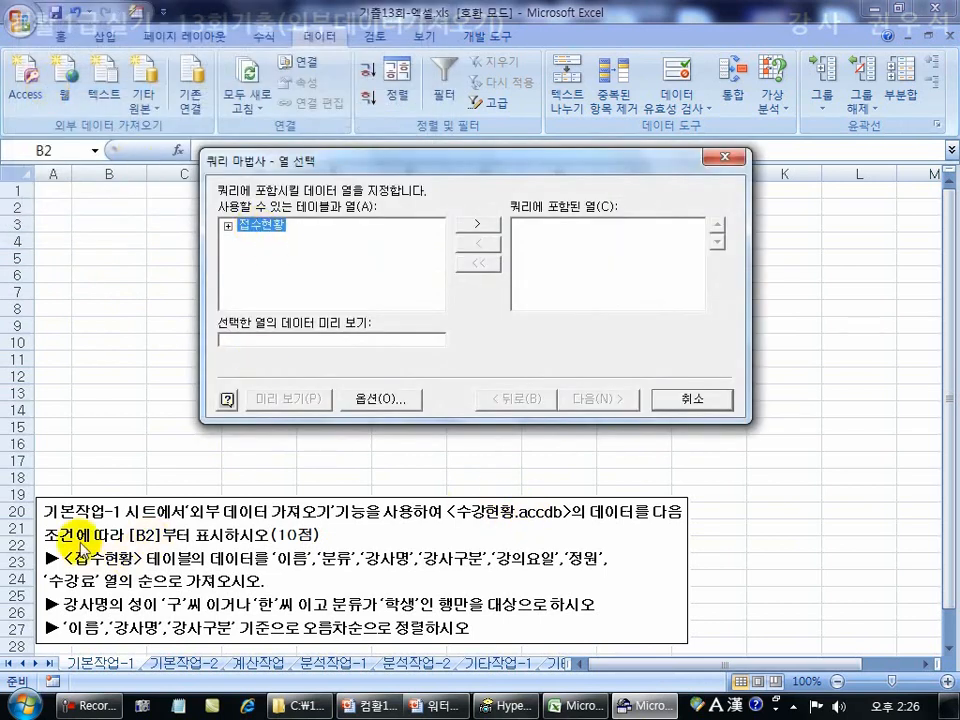
Include the 접수현황 columns 이름, 분류, 강사명, 강사구분, 강의요일, 정원 and 수강료 in that order and continue to filtering
left_click(228, 226)
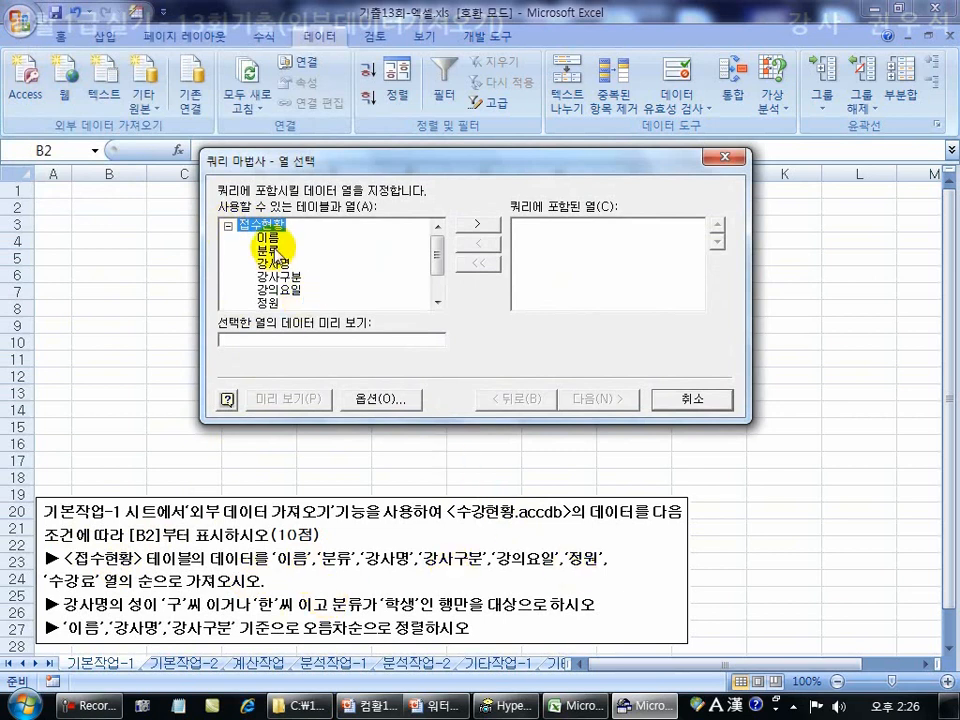
double_click(270, 241)
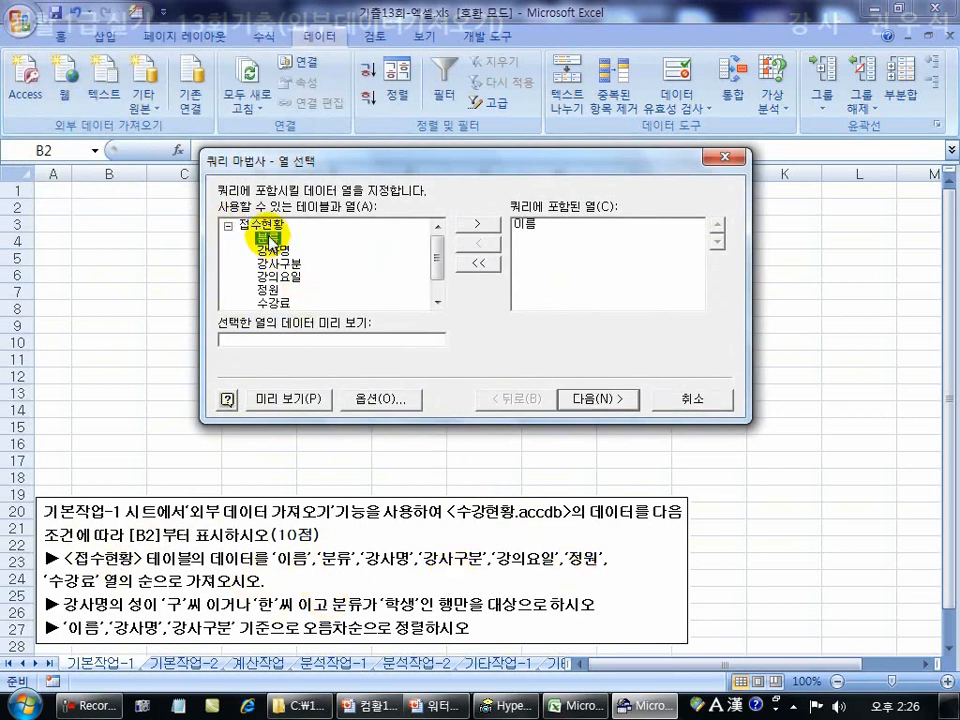
double_click(270, 240)
double_click(270, 240)
double_click(270, 240)
double_click(270, 240)
double_click(270, 240)
double_click(270, 240)
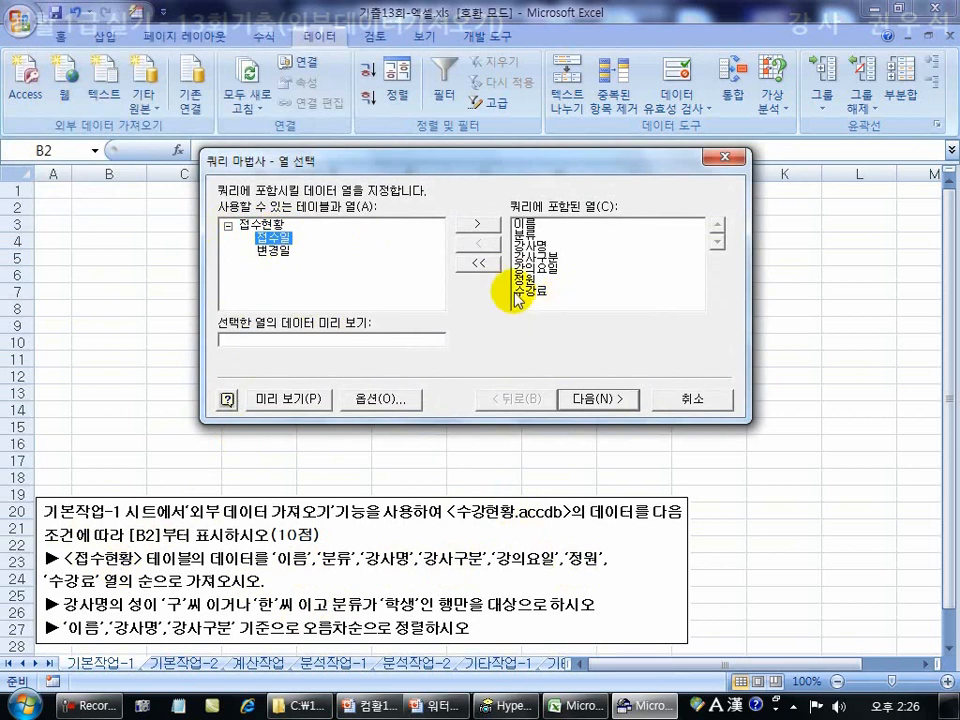
left_click(600, 400)
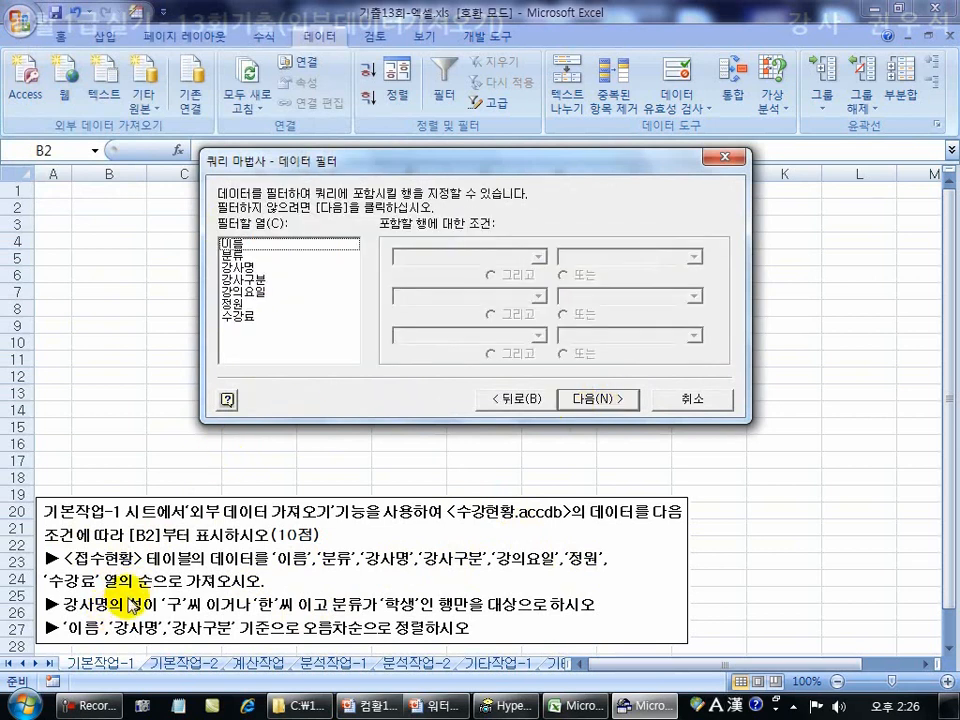
Filter the 강사명 column to values beginning with 구 or beginning with 한
left_click(250, 268)
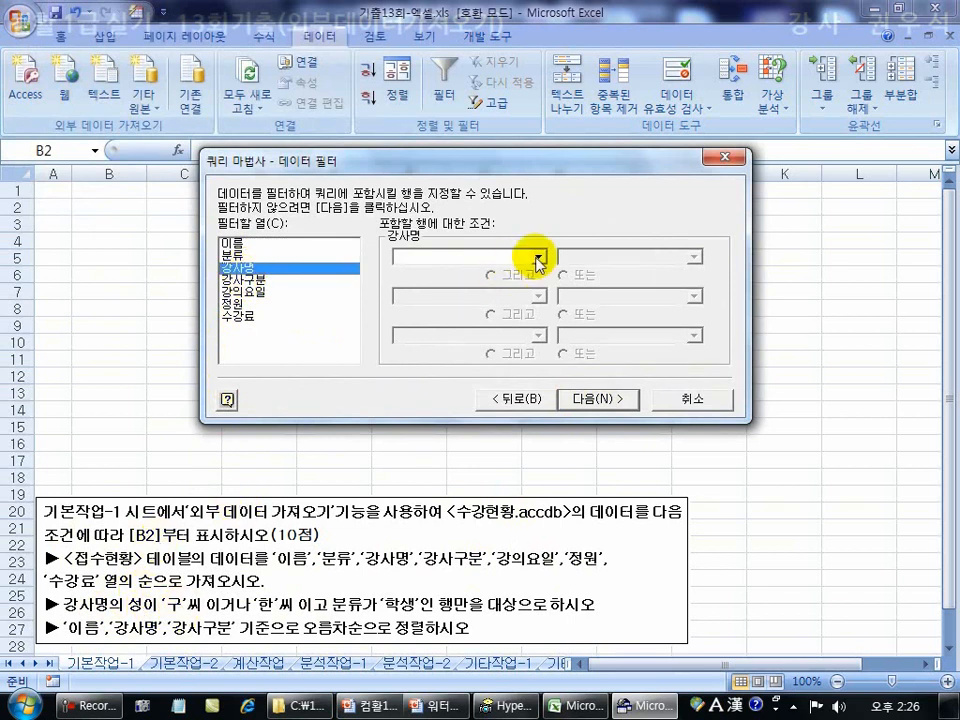
left_click(539, 257)
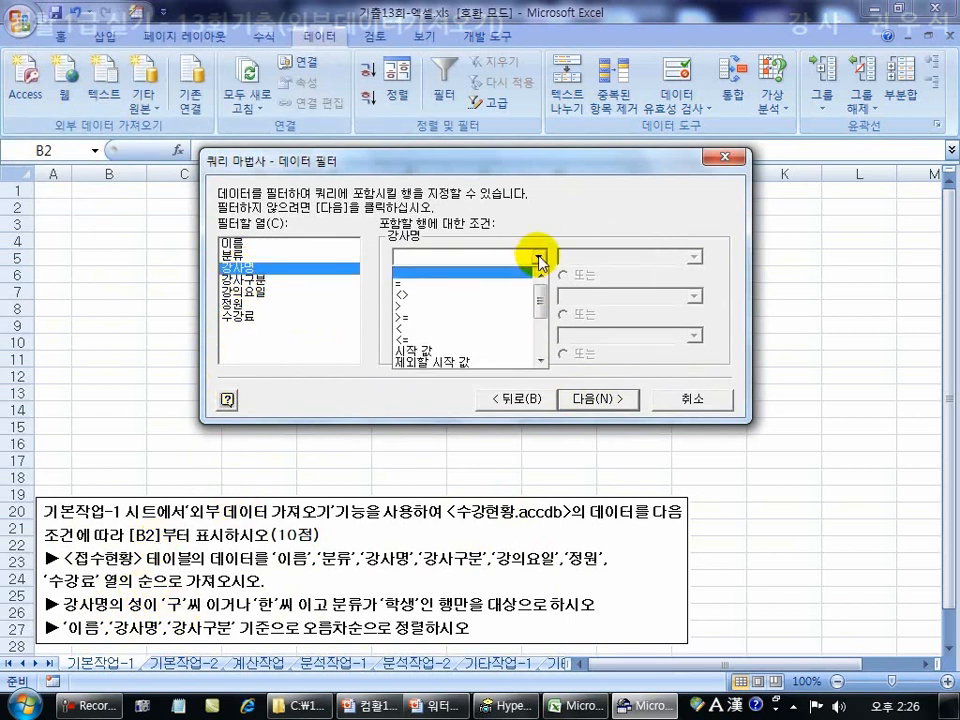
left_click(487, 351)
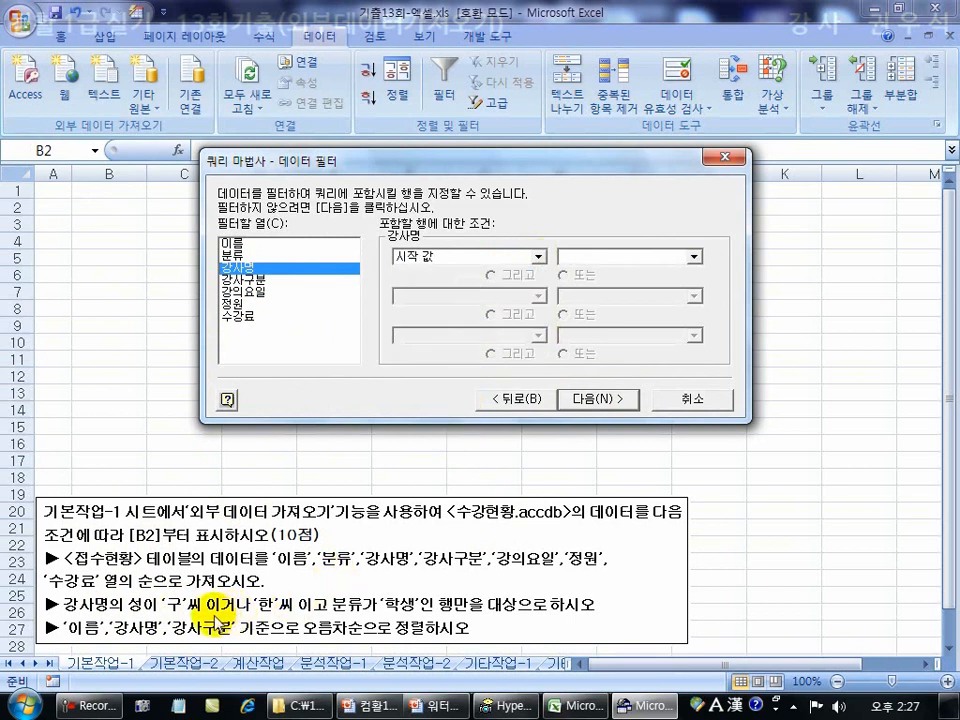
left_click(541, 262)
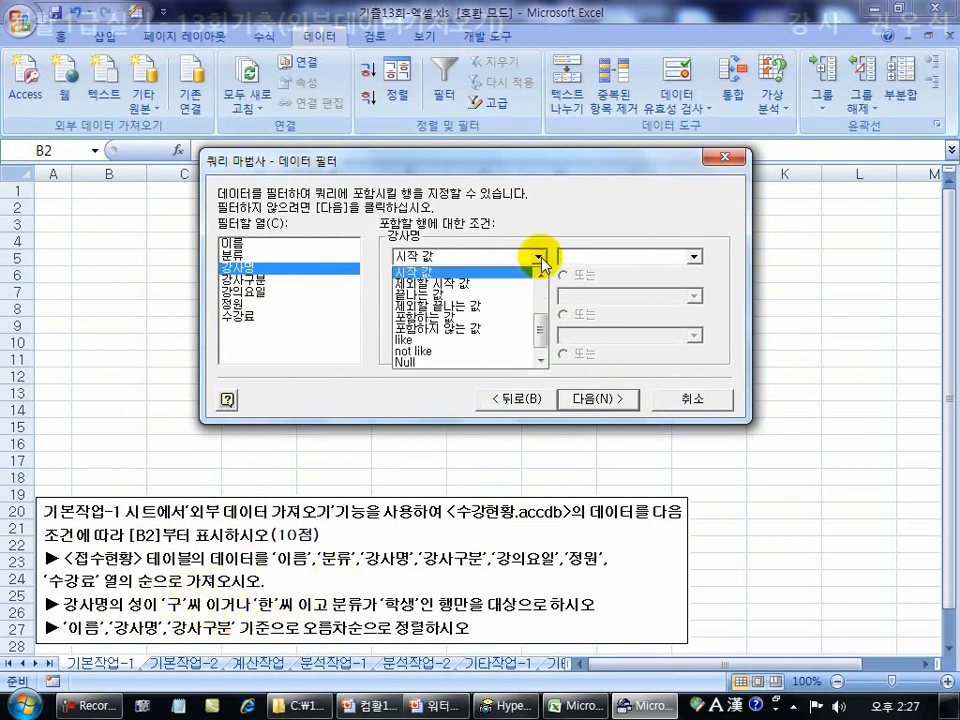
left_click(446, 273)
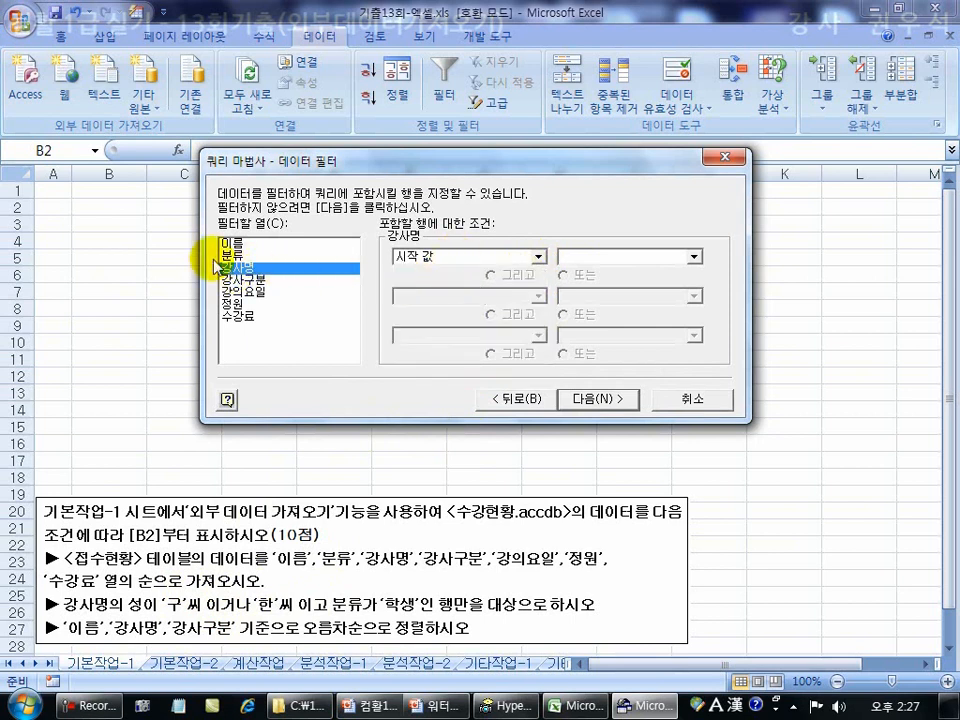
left_click(698, 259)
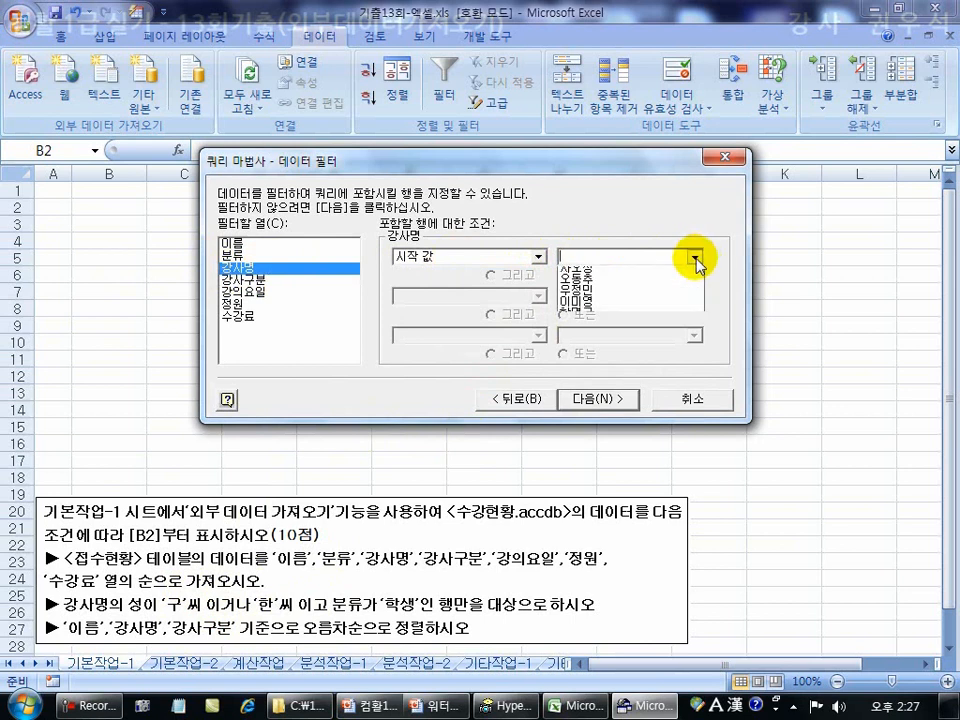
left_click(644, 255)
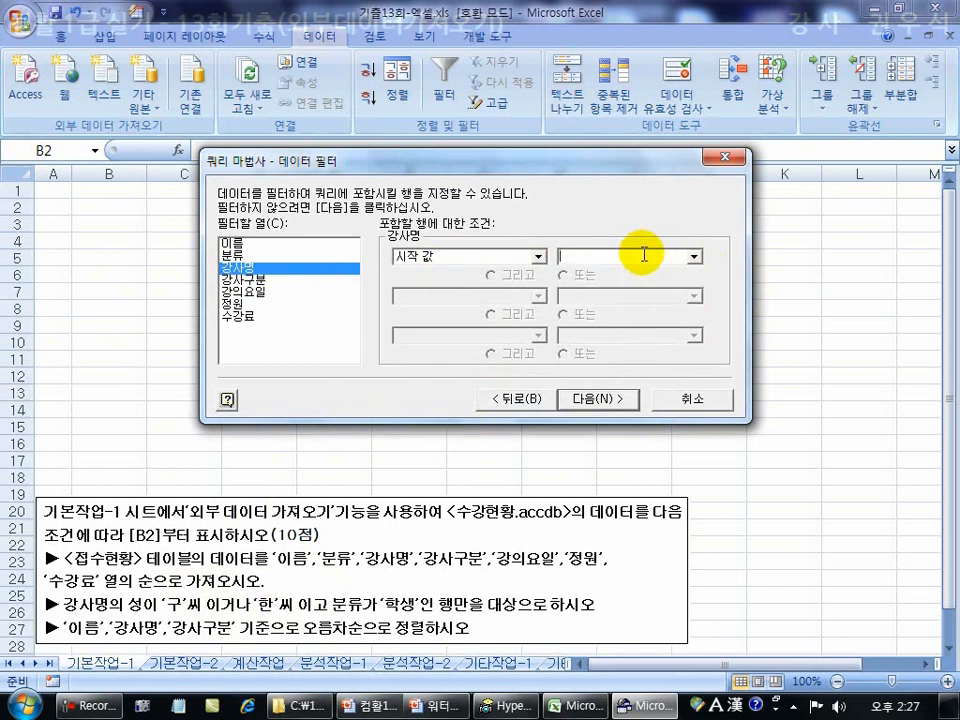
type("rn")
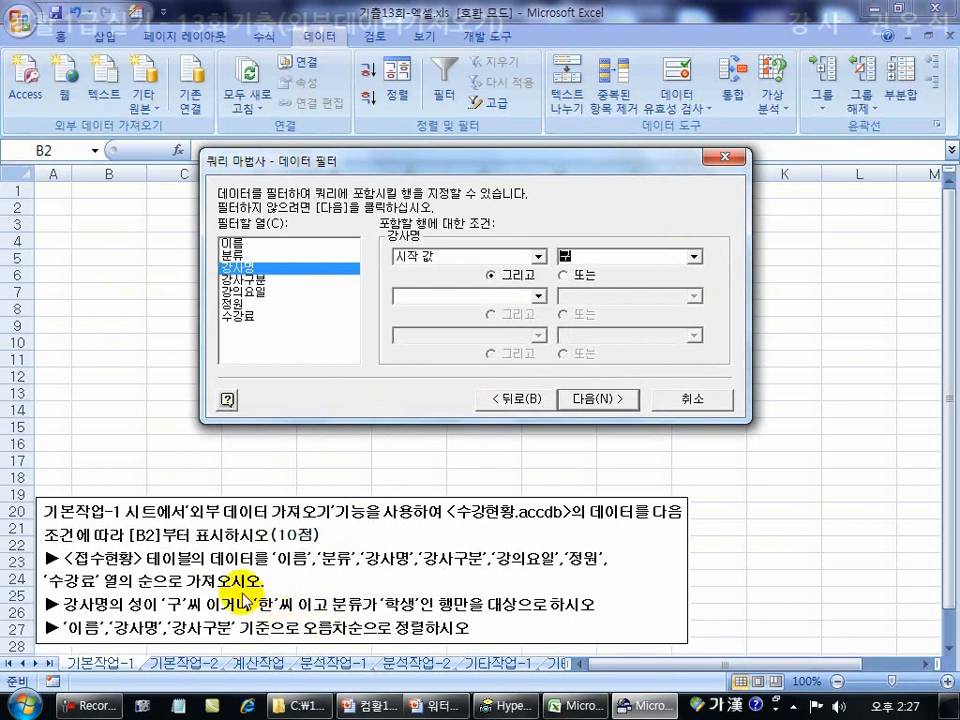
left_click(539, 296)
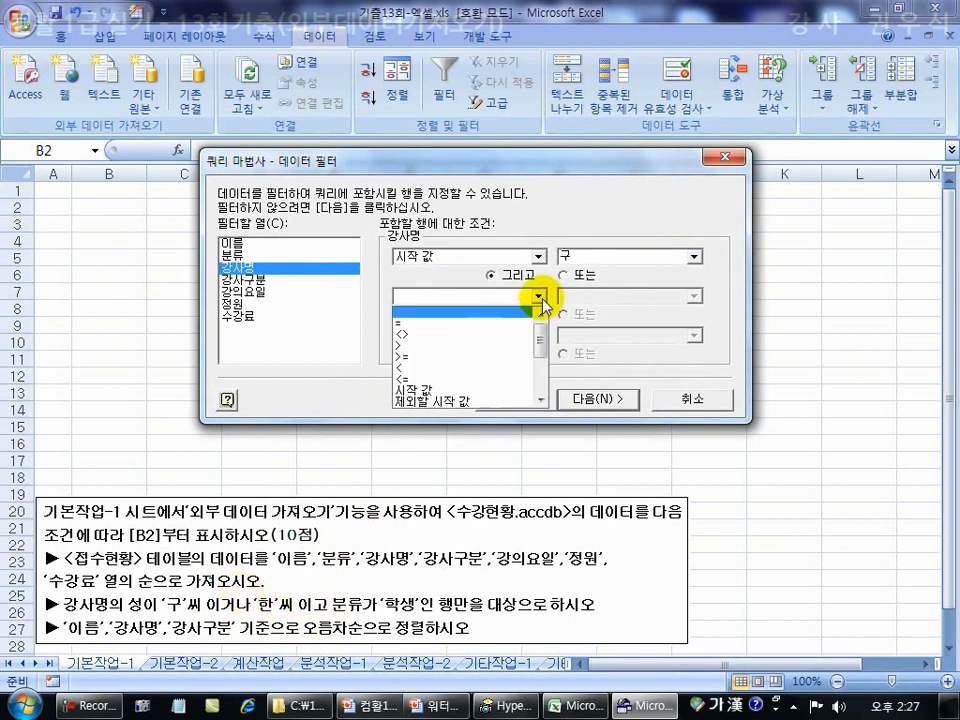
left_click(512, 391)
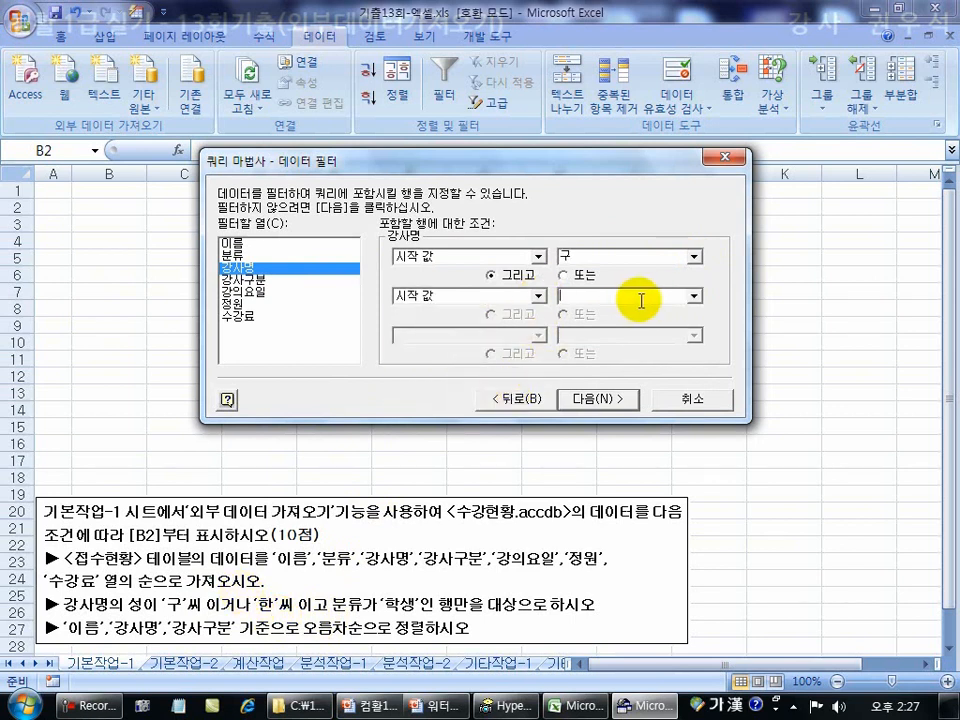
type("ㅎ")
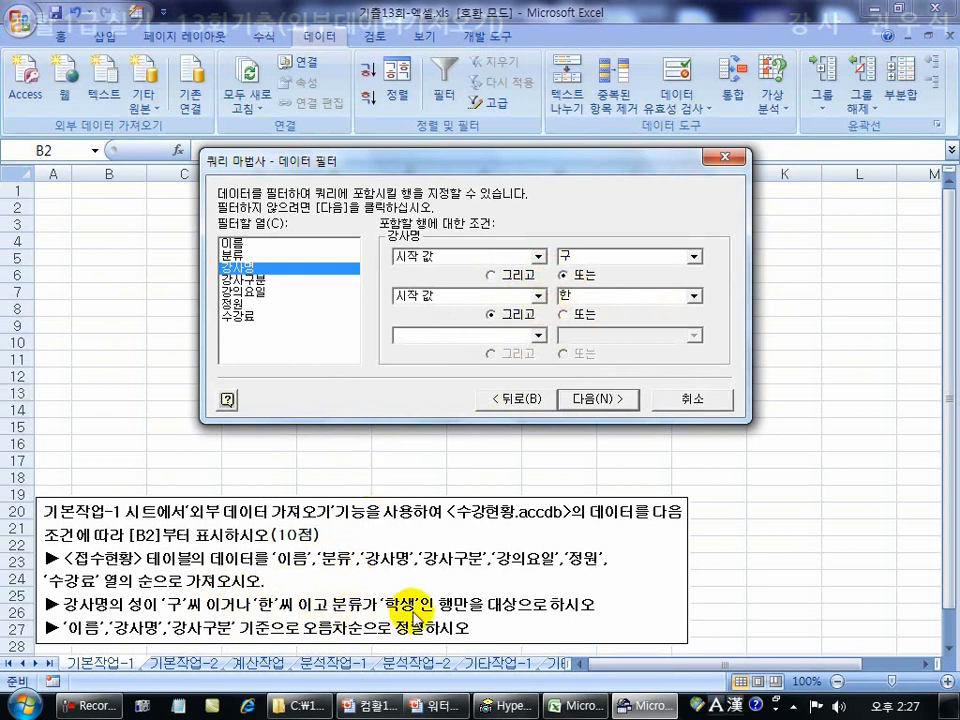
Filter the 분류 column to rows equal to 학생 and continue to the sort order
left_click(232, 255)
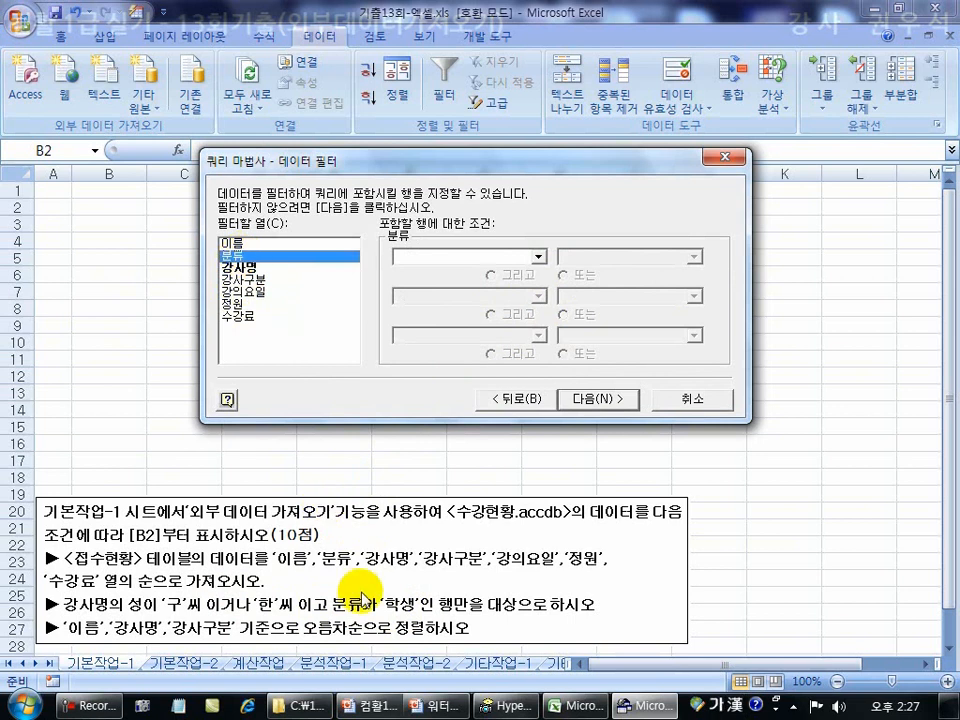
left_click(538, 257)
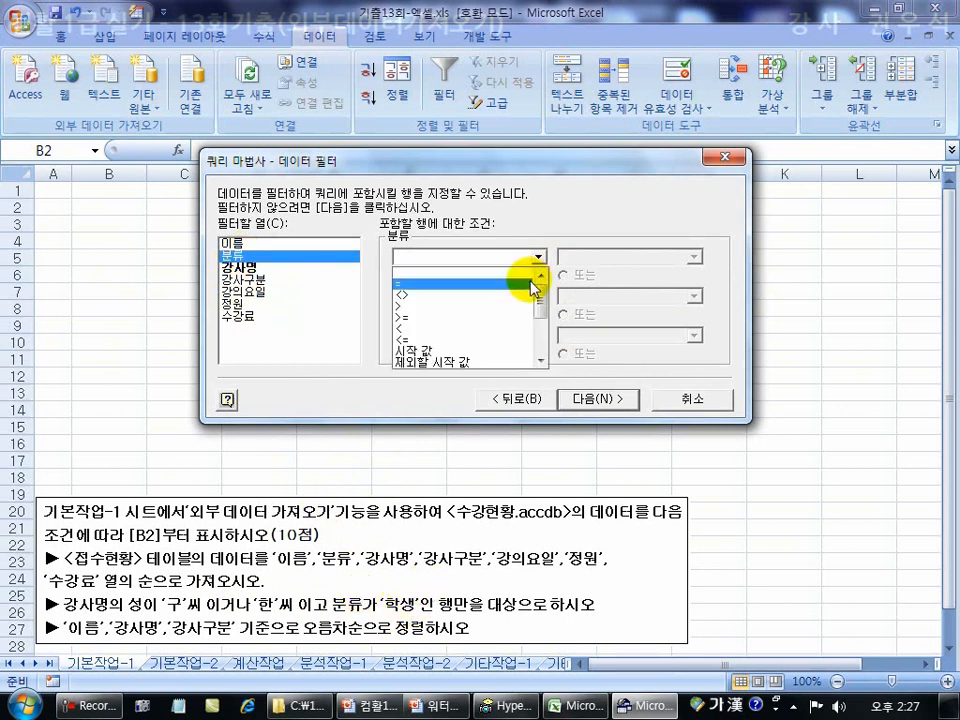
left_click(530, 284)
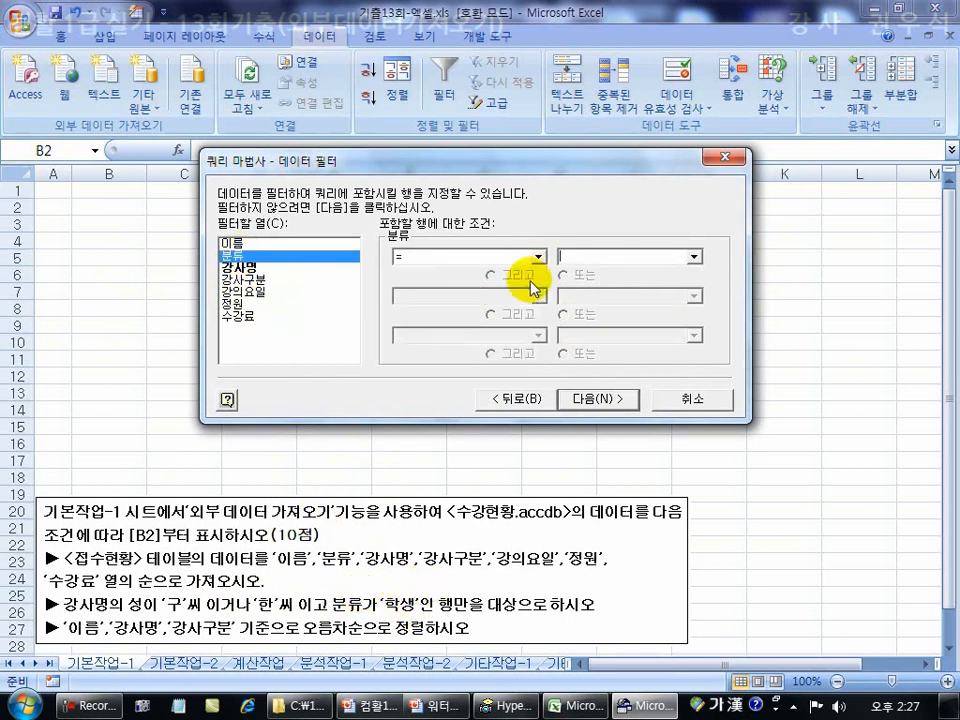
left_click(693, 257)
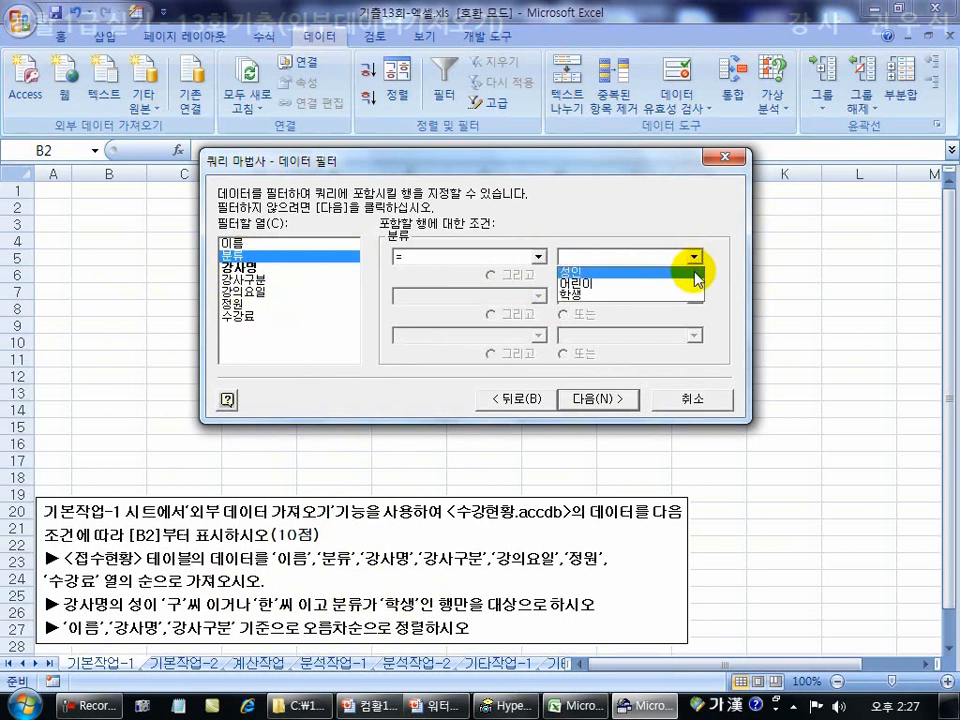
left_click(652, 303)
left_click(620, 400)
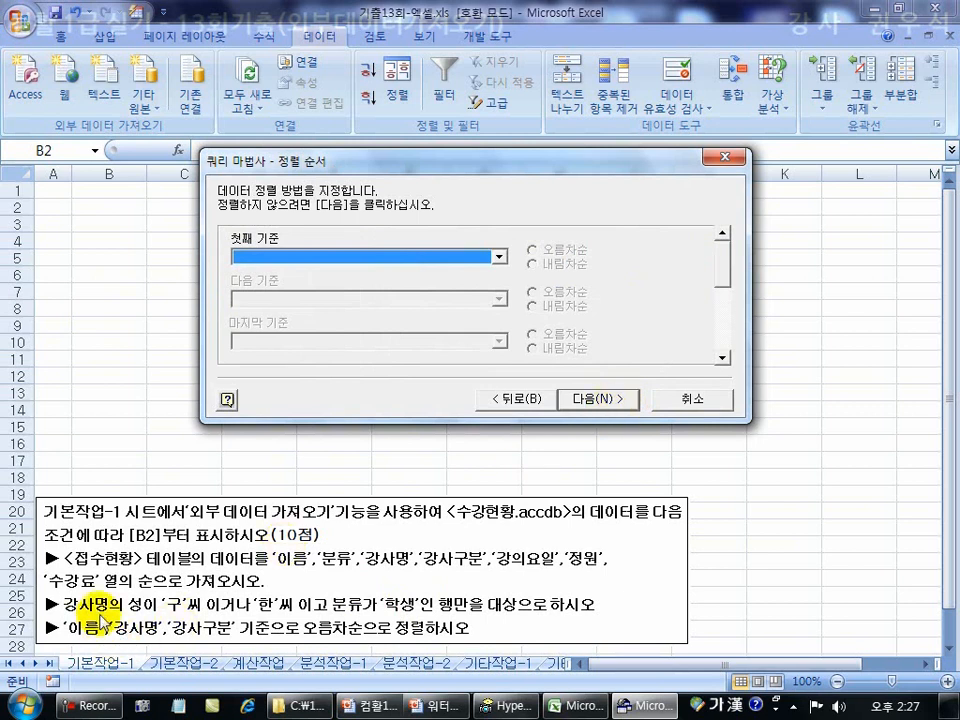
Sort the query results in ascending order by 이름, 강사명 and 강사구분
left_click(498, 256)
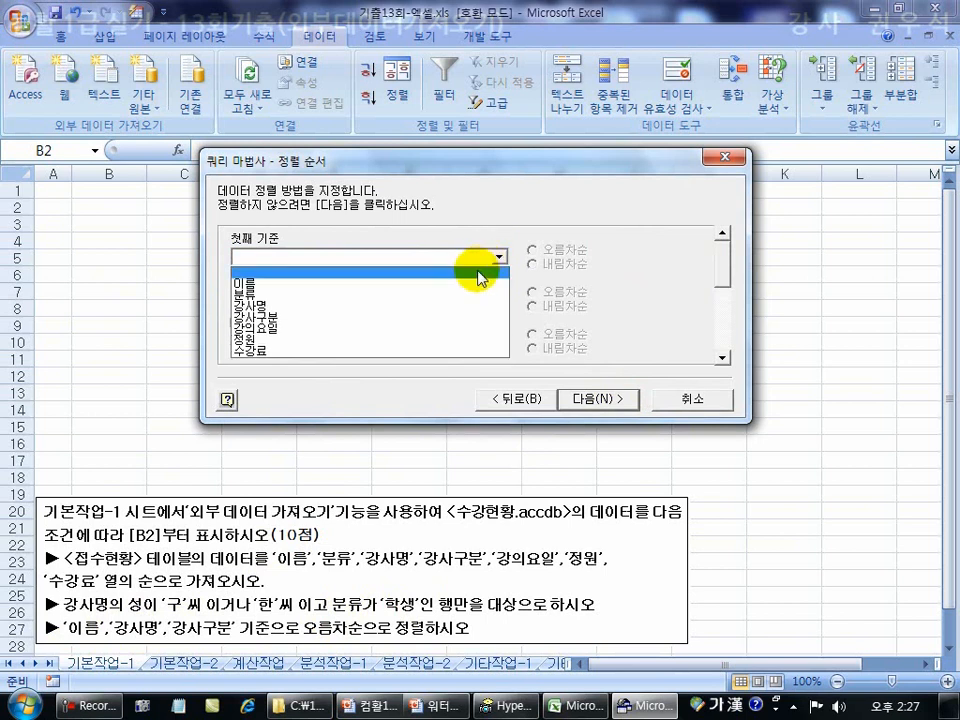
left_click(472, 284)
left_click(498, 298)
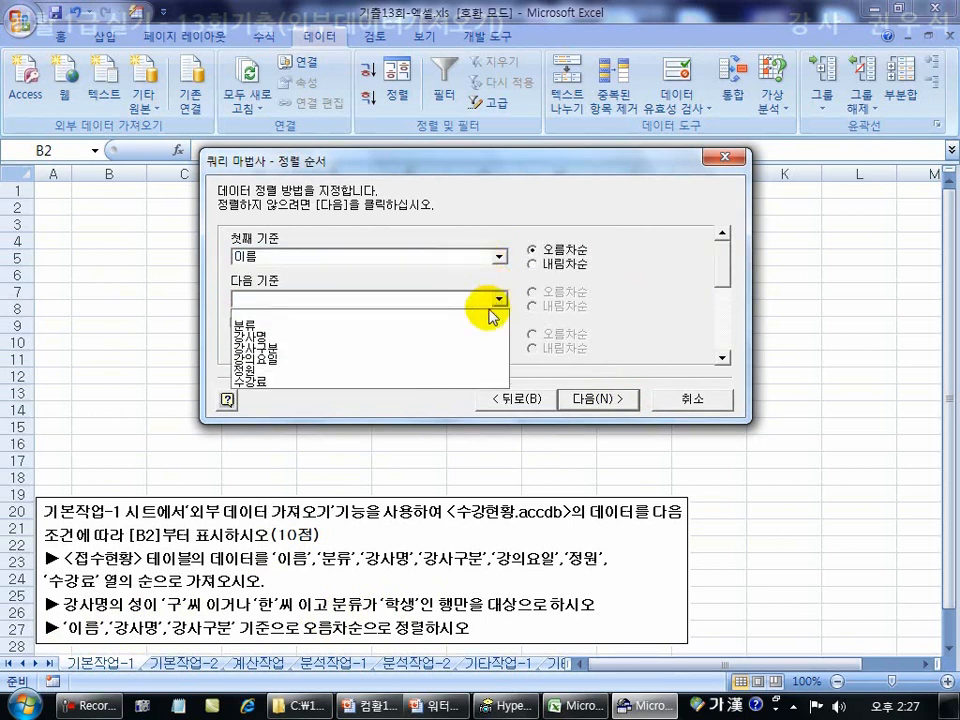
left_click(488, 333)
left_click(498, 340)
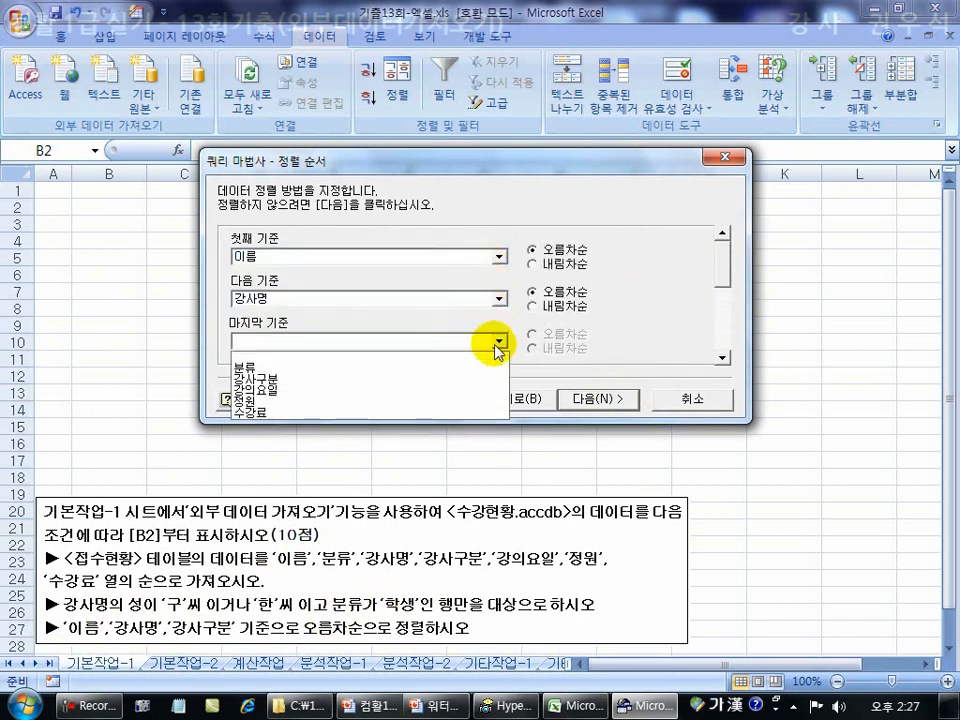
left_click(480, 380)
Finish the query and return its data to the existing worksheet as a table starting at cell B2
left_click(603, 399)
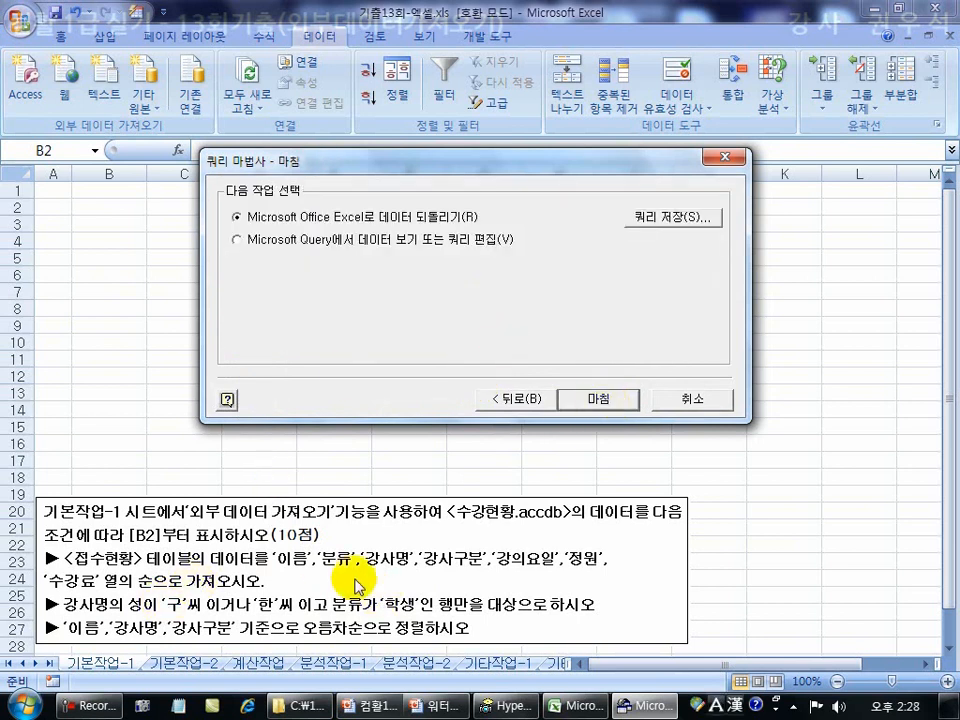
left_click(596, 399)
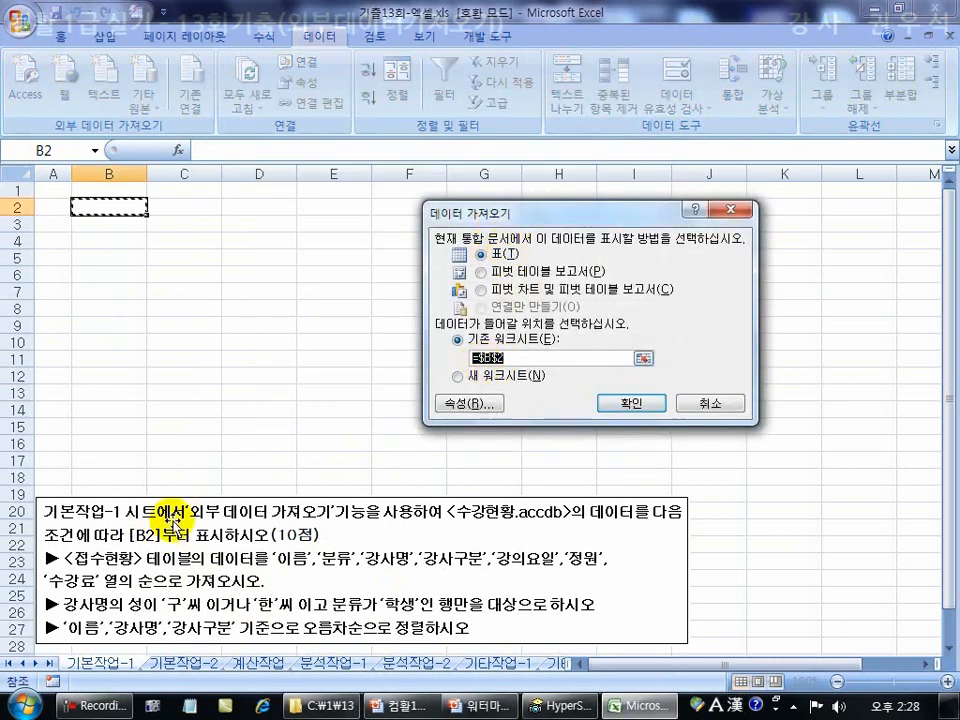
left_click(626, 405)
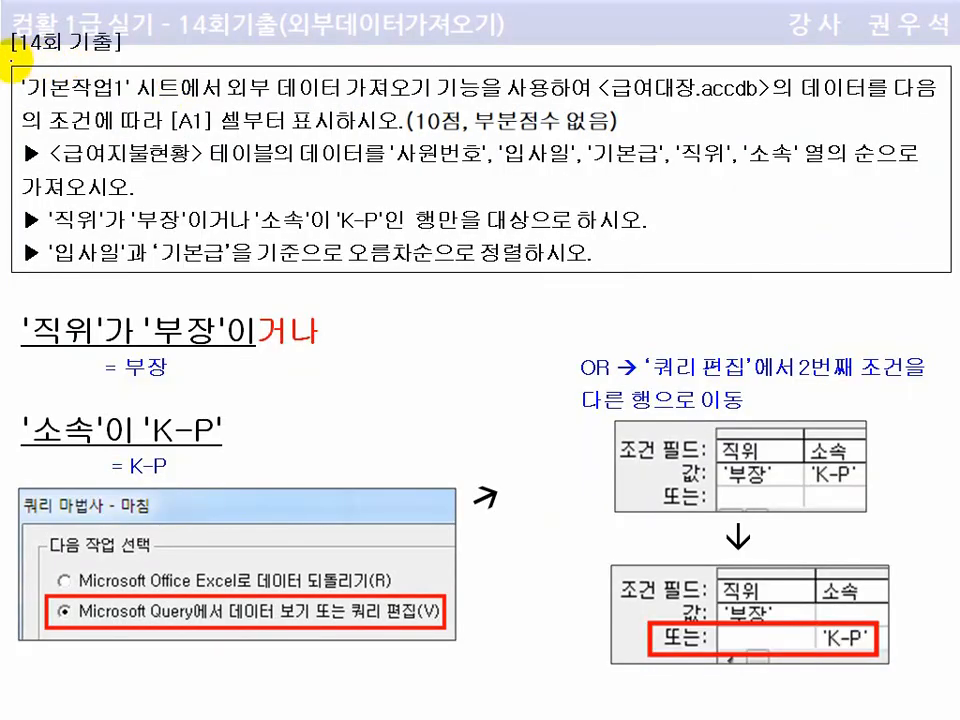
left_click_drag(16, 48, 118, 47)
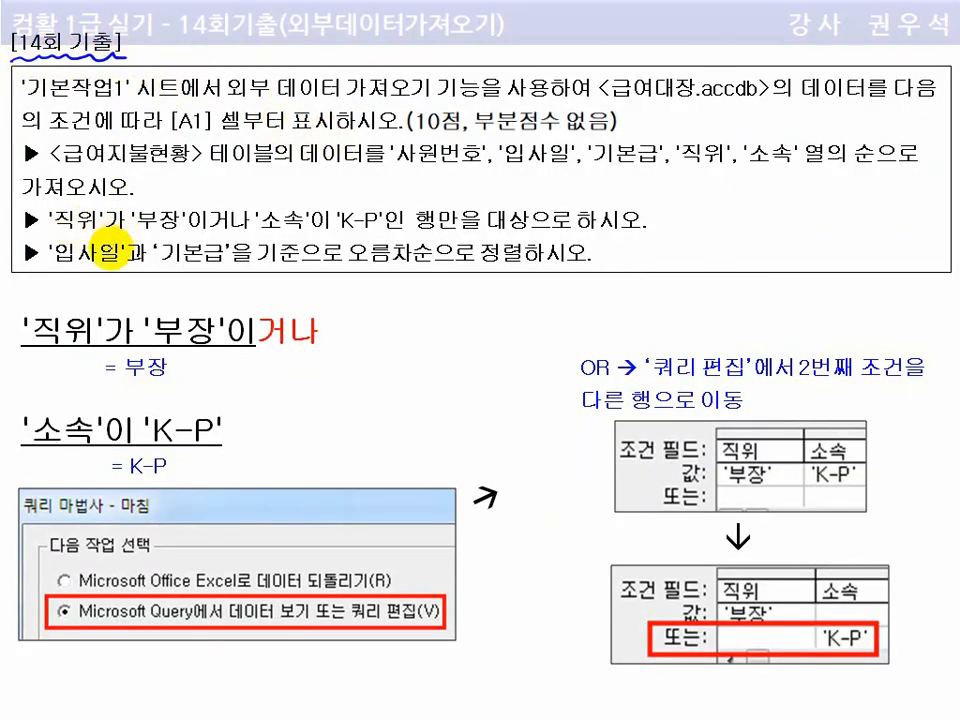
left_click_drag(31, 310, 85, 350)
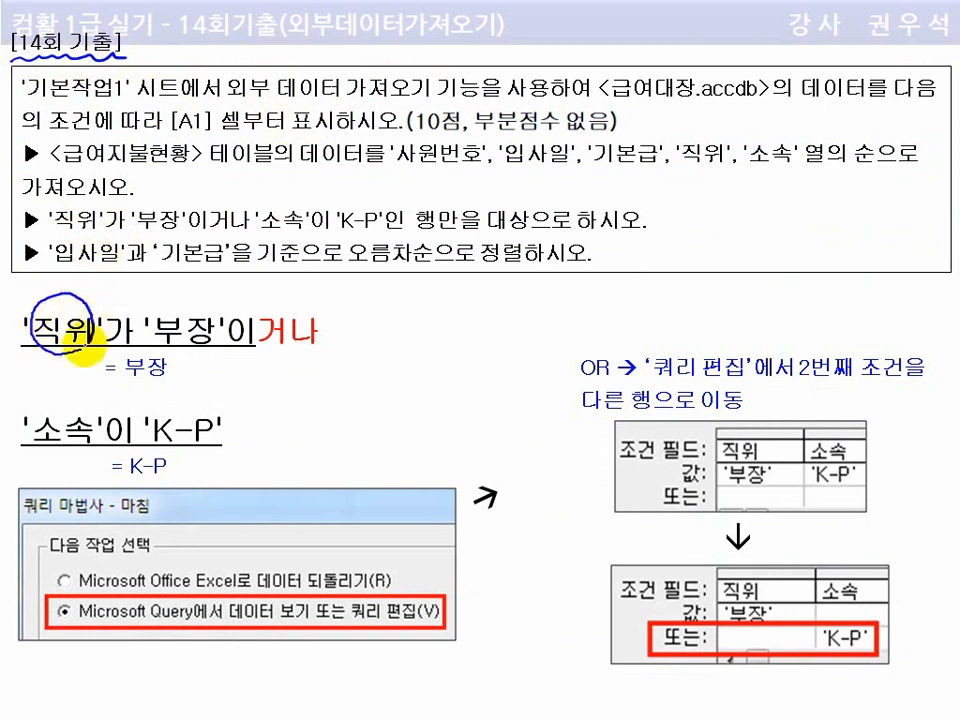
mouse_move(70, 455)
left_mouse_down()
mouse_move(26, 407)
mouse_move(95, 425)
left_mouse_up()
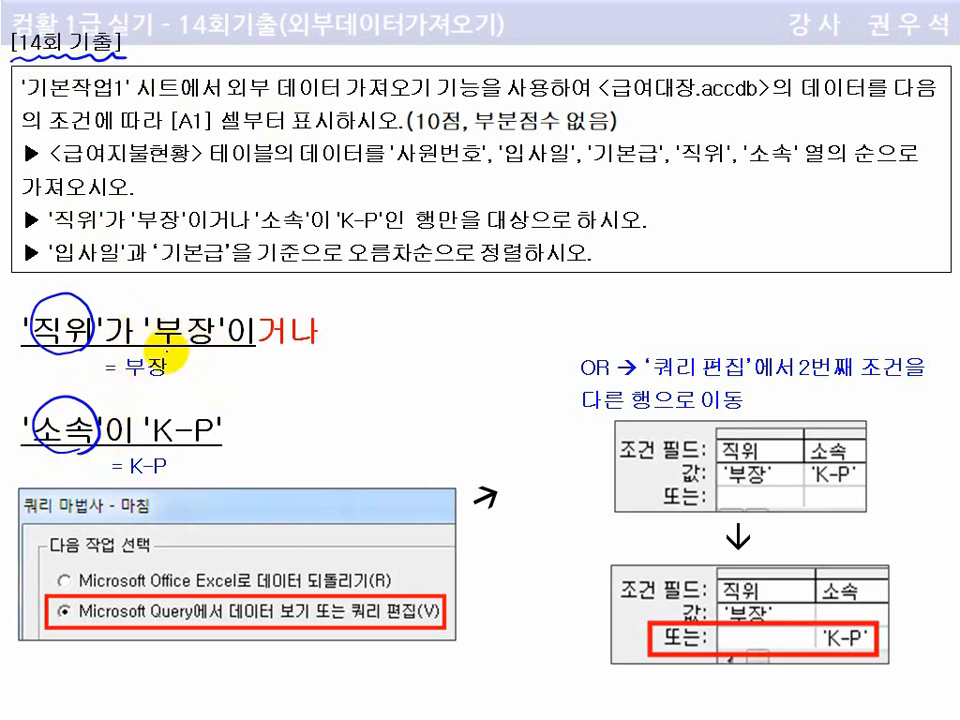
mouse_move(280, 356)
left_mouse_down()
mouse_move(270, 303)
mouse_move(293, 358)
left_mouse_up()
mouse_move(283, 280)
left_mouse_down()
mouse_move(270, 292)
mouse_move(282, 282)
left_mouse_up()
mouse_move(290, 274)
left_mouse_down()
mouse_move(288, 296)
mouse_move(312, 298)
left_mouse_up()
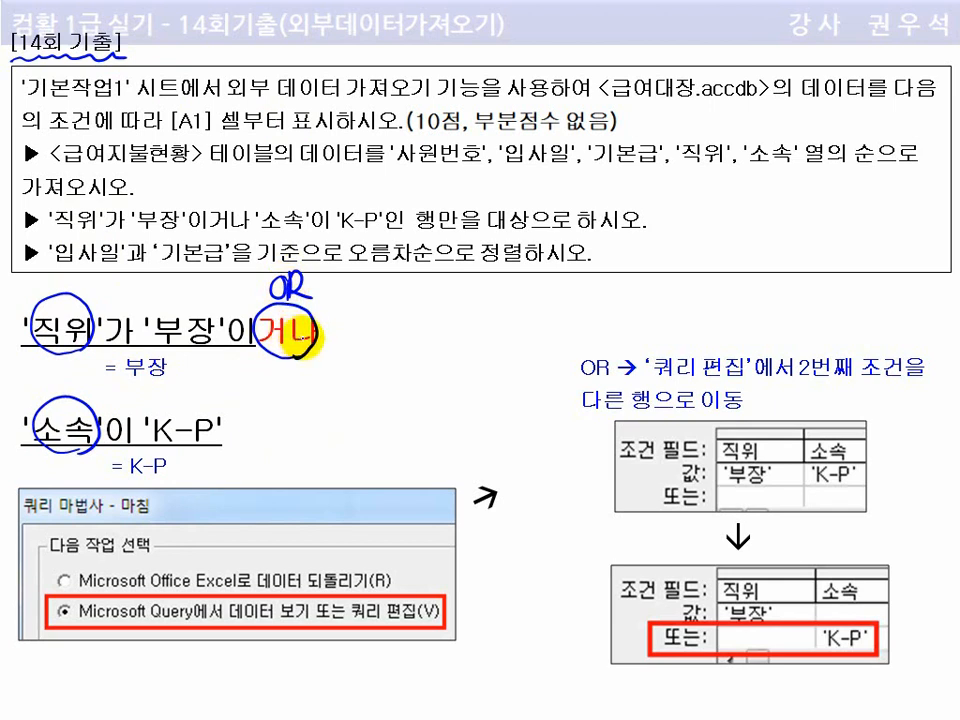
left_click_drag(650, 379, 730, 379)
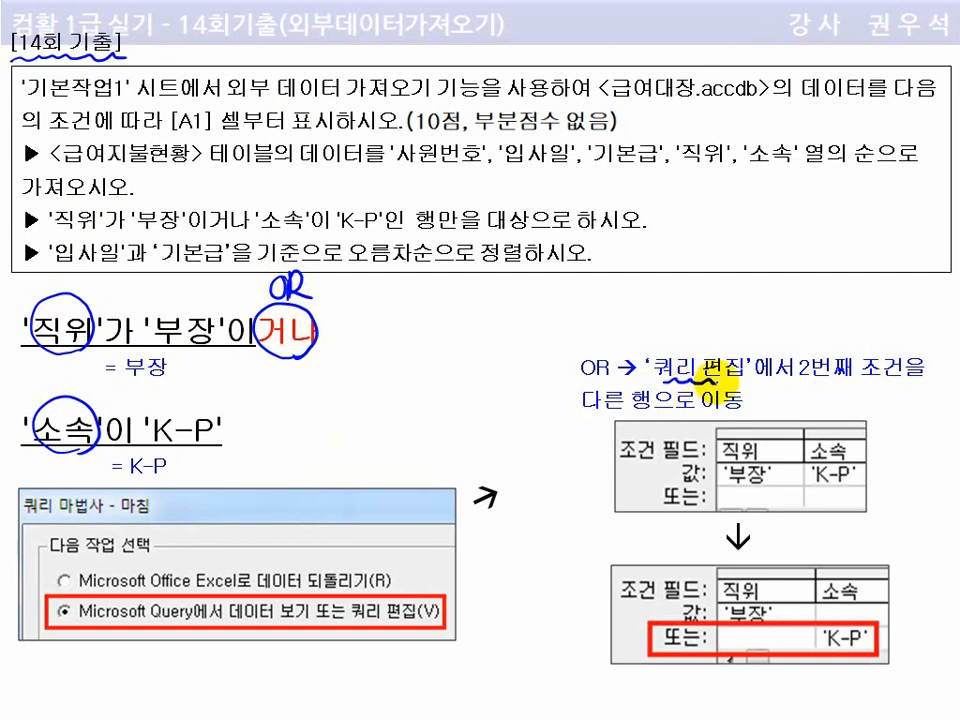
left_click_drag(812, 384, 885, 384)
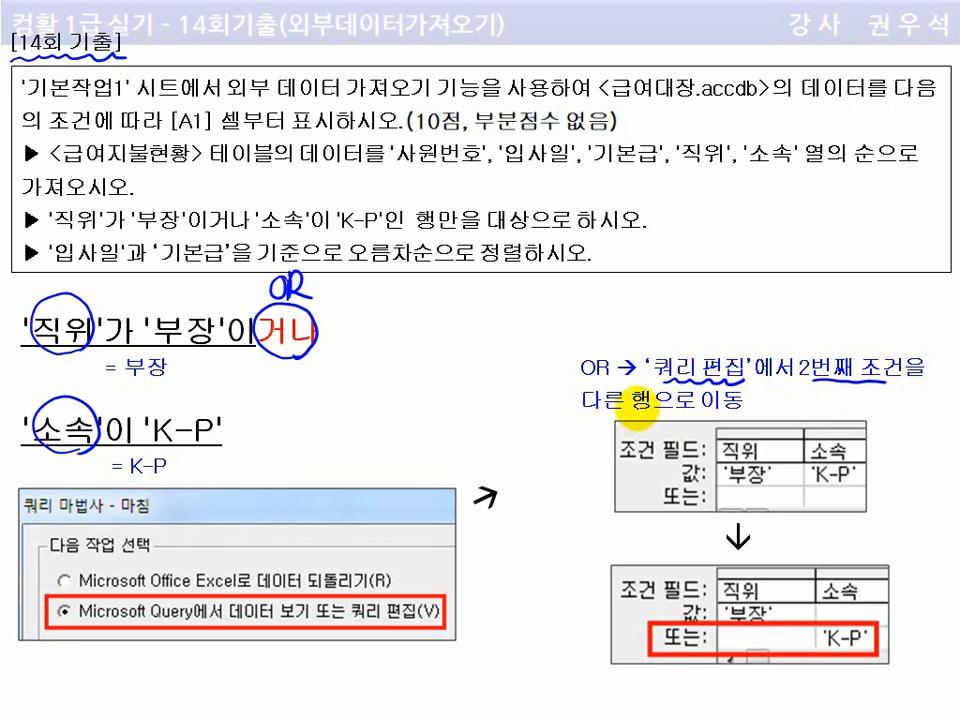
left_click_drag(294, 347, 297, 358)
mouse_move(283, 410)
left_mouse_down()
mouse_move(319, 405)
mouse_move(313, 416)
left_mouse_up()
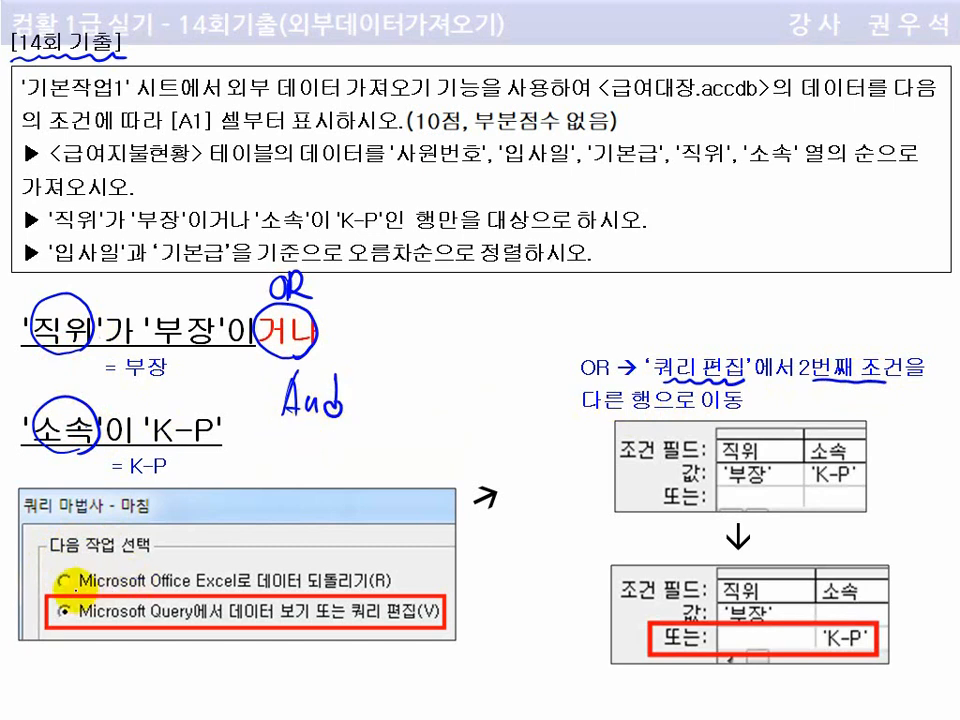
left_click_drag(62, 585, 378, 582)
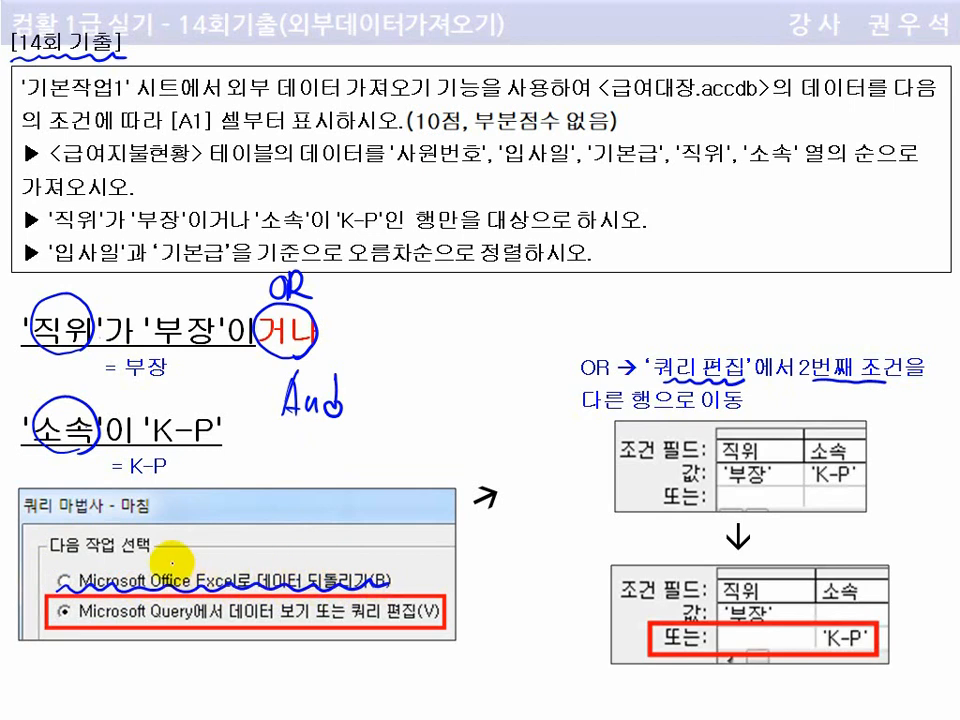
left_click_drag(60, 616, 182, 624)
mouse_move(408, 612)
left_mouse_down()
mouse_move(385, 638)
mouse_move(345, 605)
mouse_move(415, 582)
mouse_move(396, 643)
left_mouse_up()
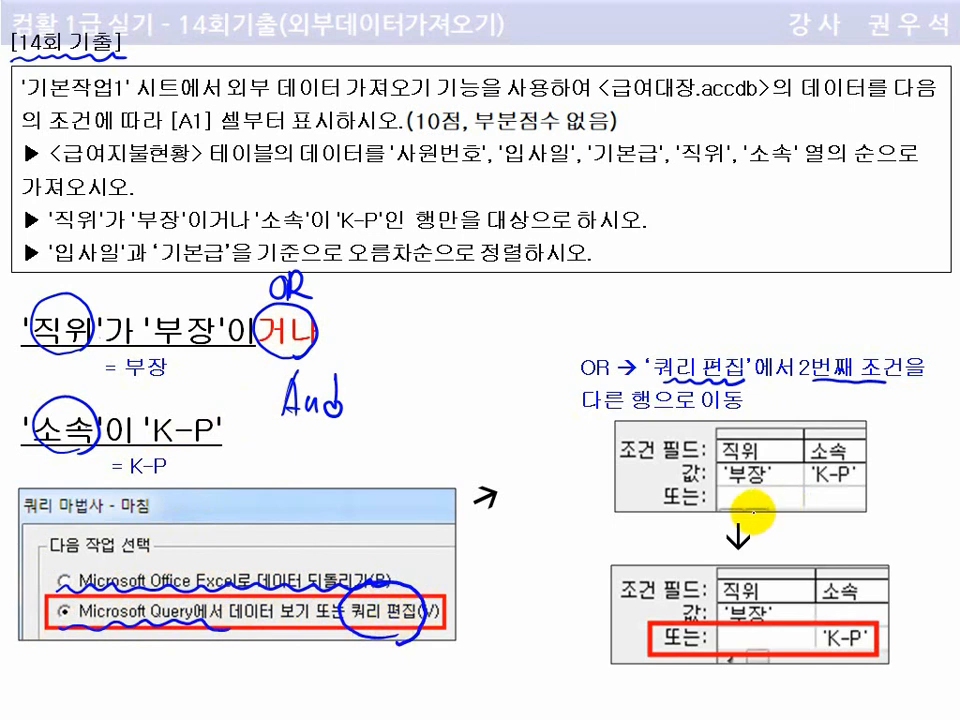
key("e")
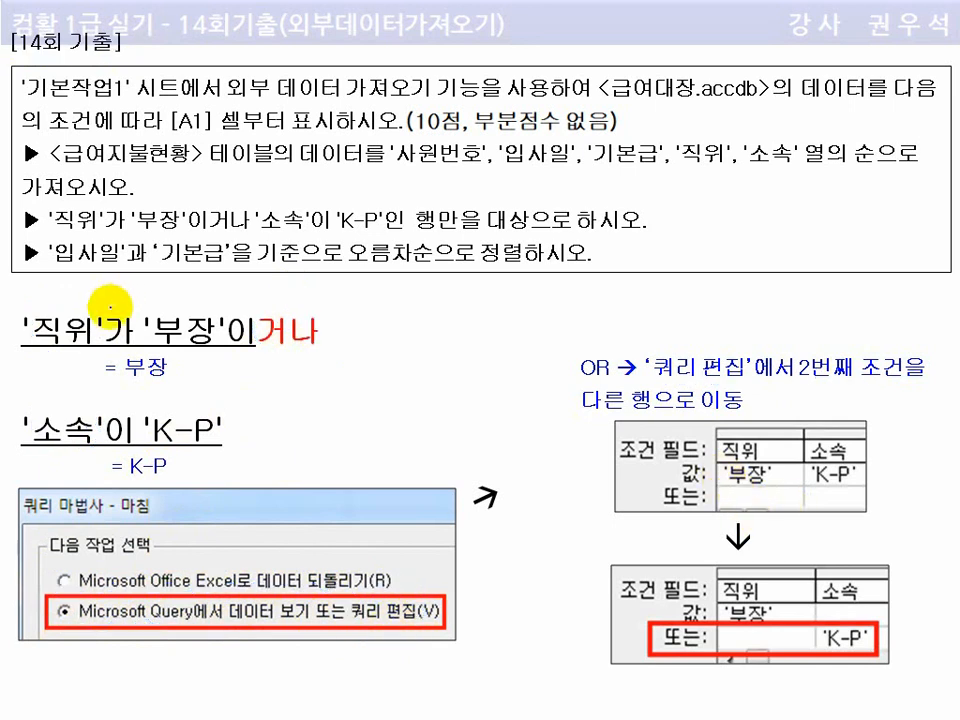
mouse_move(43, 350)
left_mouse_down()
mouse_move(62, 362)
mouse_move(213, 345)
left_mouse_up()
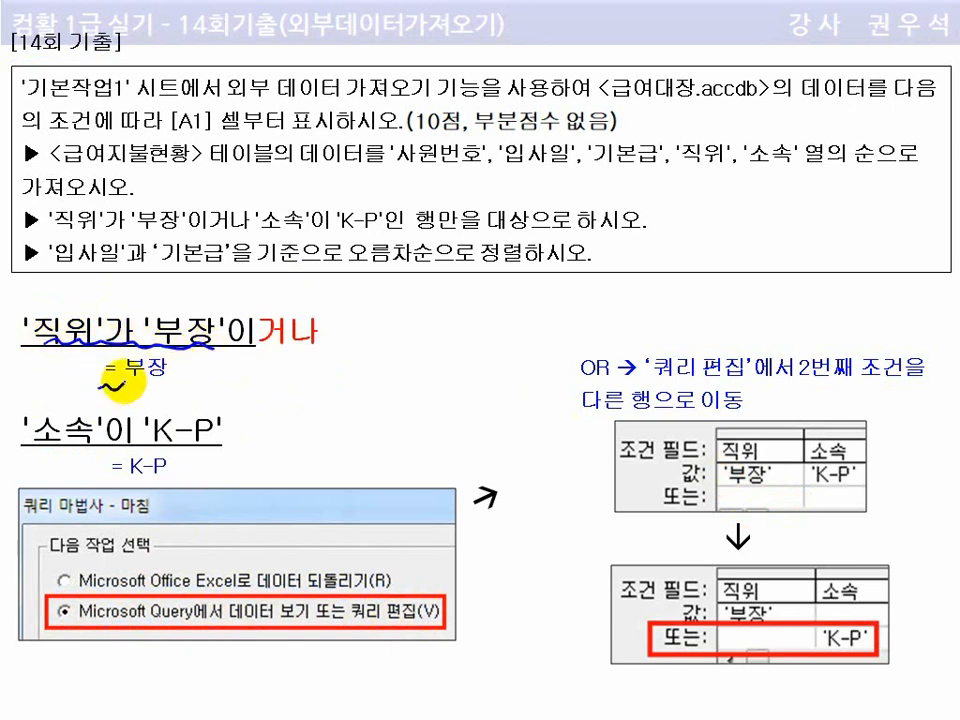
left_click_drag(100, 383, 168, 382)
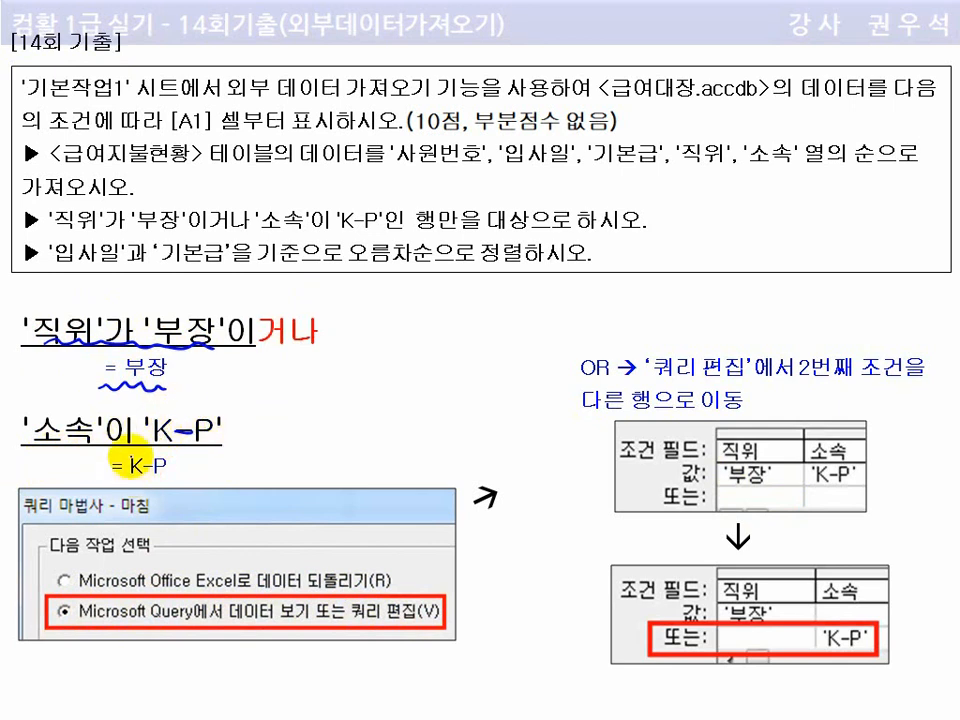
left_click_drag(106, 470, 175, 479)
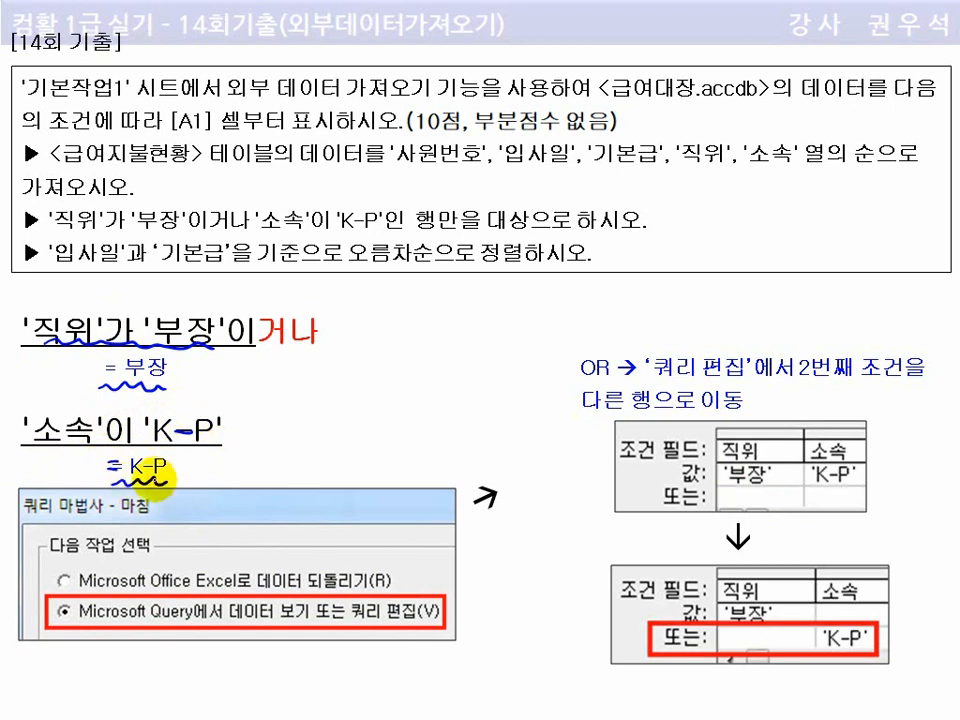
Switch to the 기출14회-엑셀.xlsm workbook in Excel and enable its blocked data connections
key("alt+Tab")
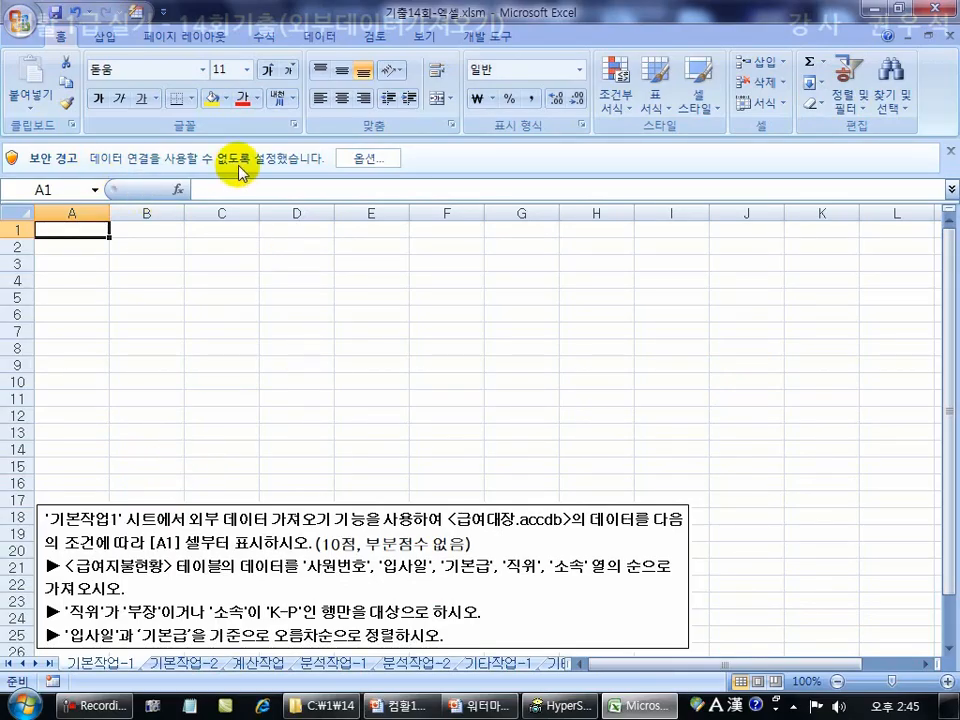
left_click(367, 159)
left_click(340, 325)
left_click(556, 525)
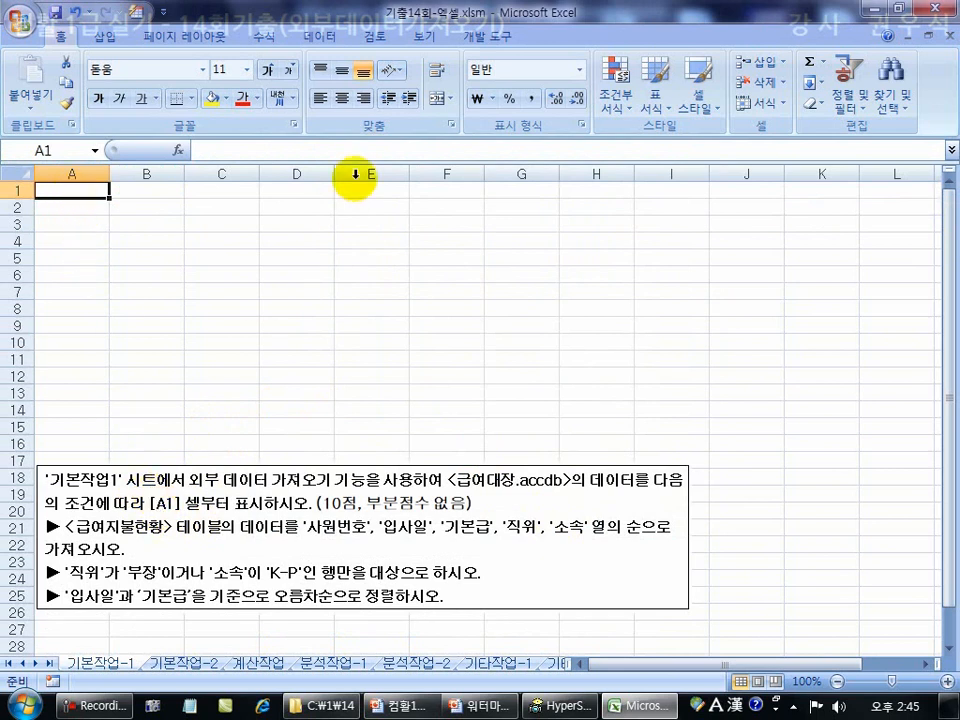
Start a Microsoft Query import with MS Access Database as the data source
left_click(340, 40)
left_click(143, 97)
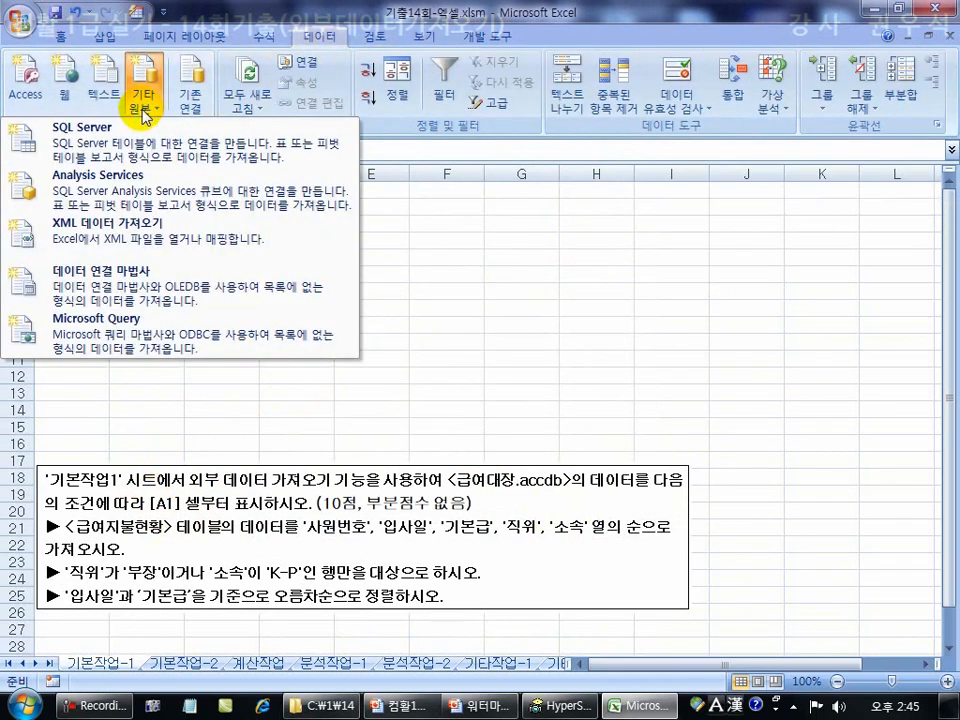
left_click(100, 333)
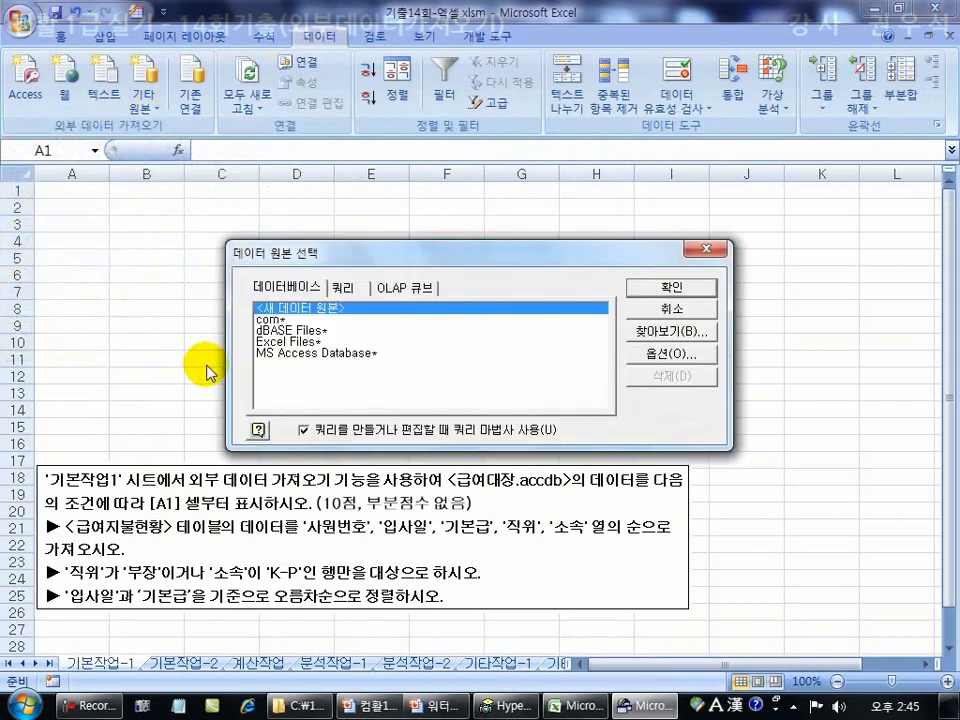
double_click(318, 353)
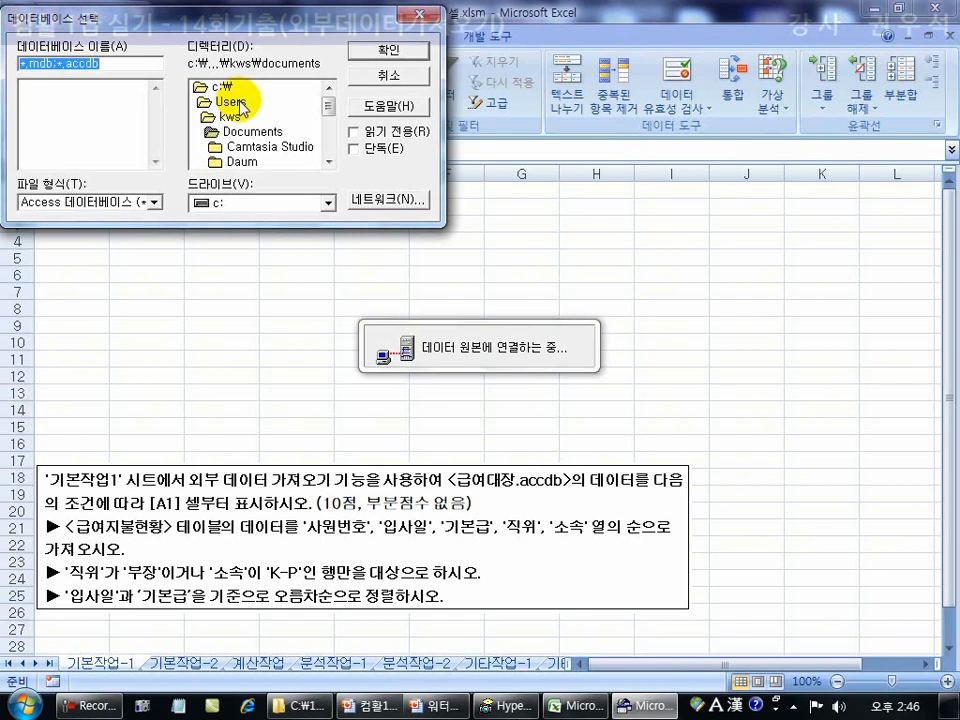
Open the 급여대장.accdb database from the c:\1\14 folder as the query source
double_click(222, 90)
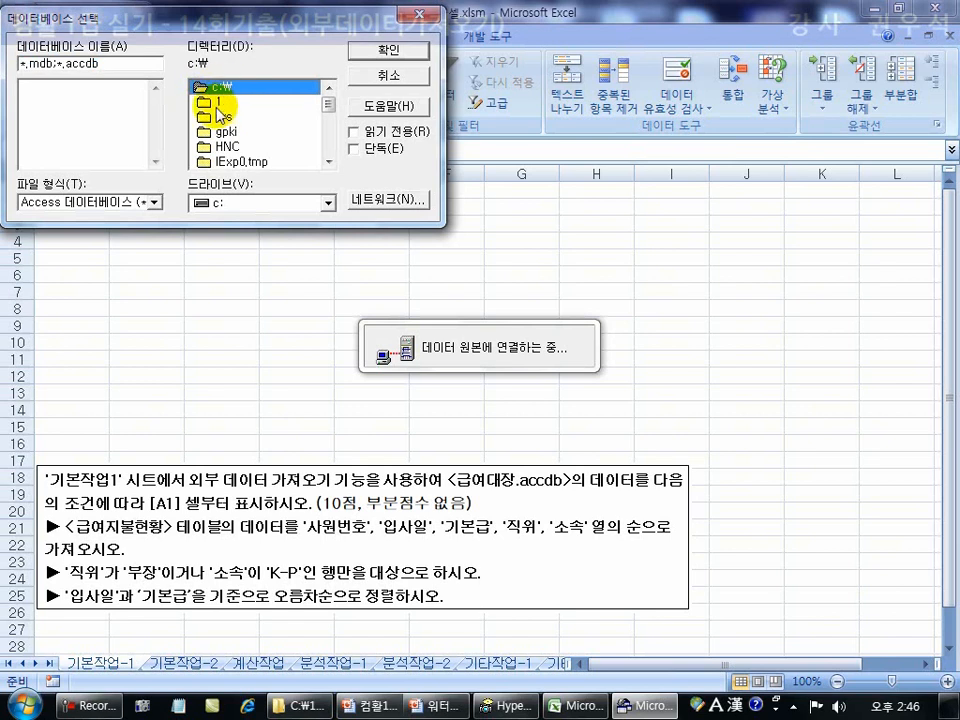
double_click(228, 101)
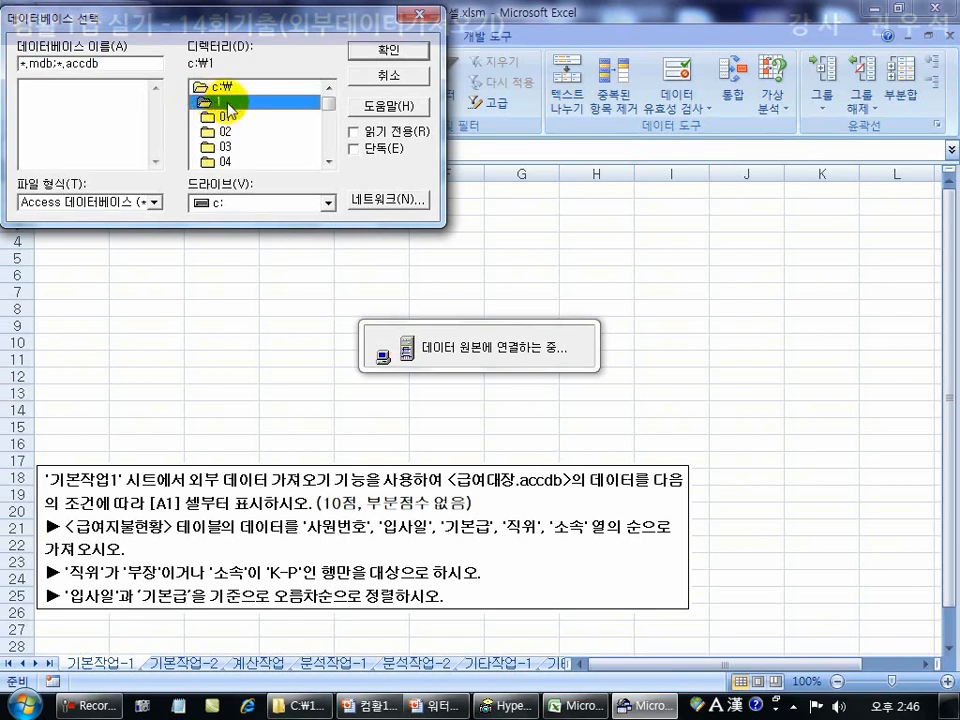
left_click(329, 143)
left_click(329, 145)
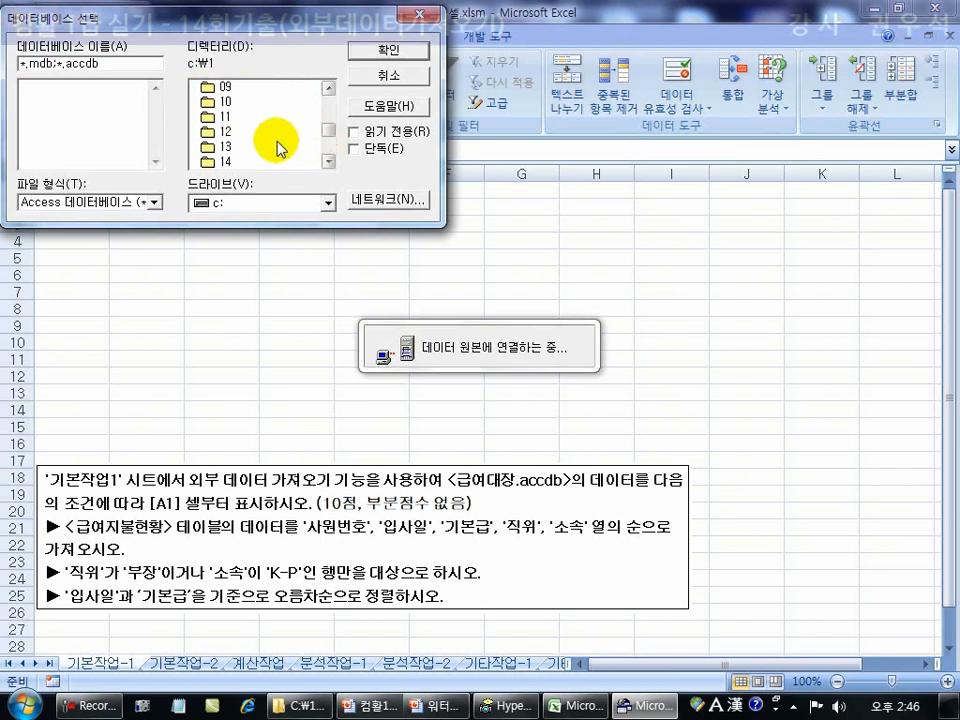
double_click(221, 146)
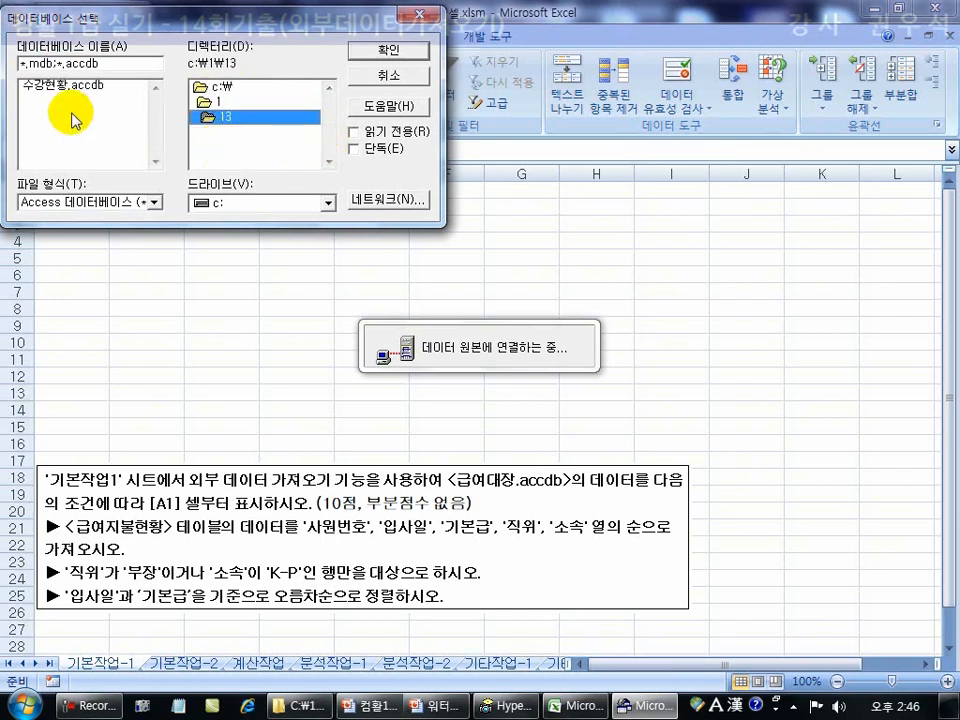
double_click(218, 102)
left_click(328, 146)
left_click(328, 146)
double_click(216, 162)
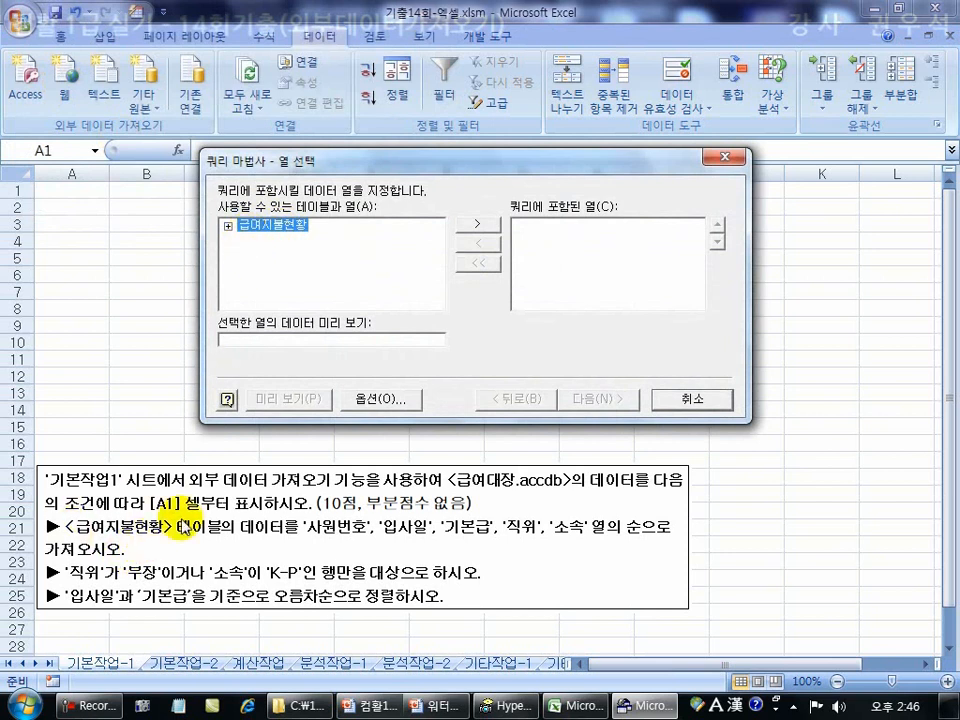
Include the 사원번호, 입사일, 기본급, 직위 and 소속 columns of the 급여지불현황 table in that order and continue to filtering
left_click(228, 226)
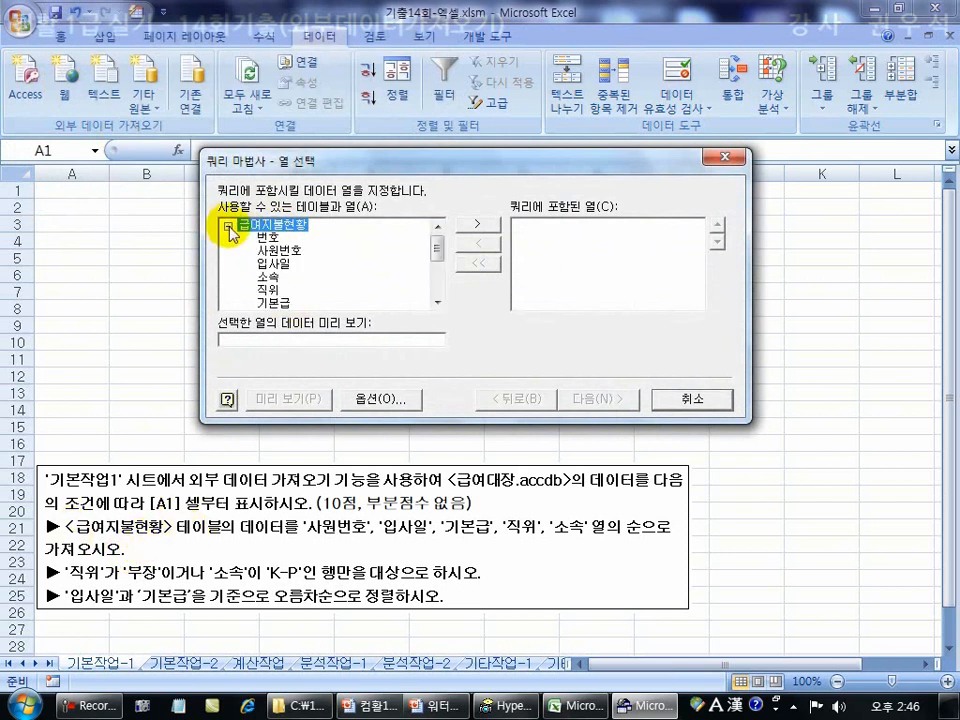
double_click(300, 256)
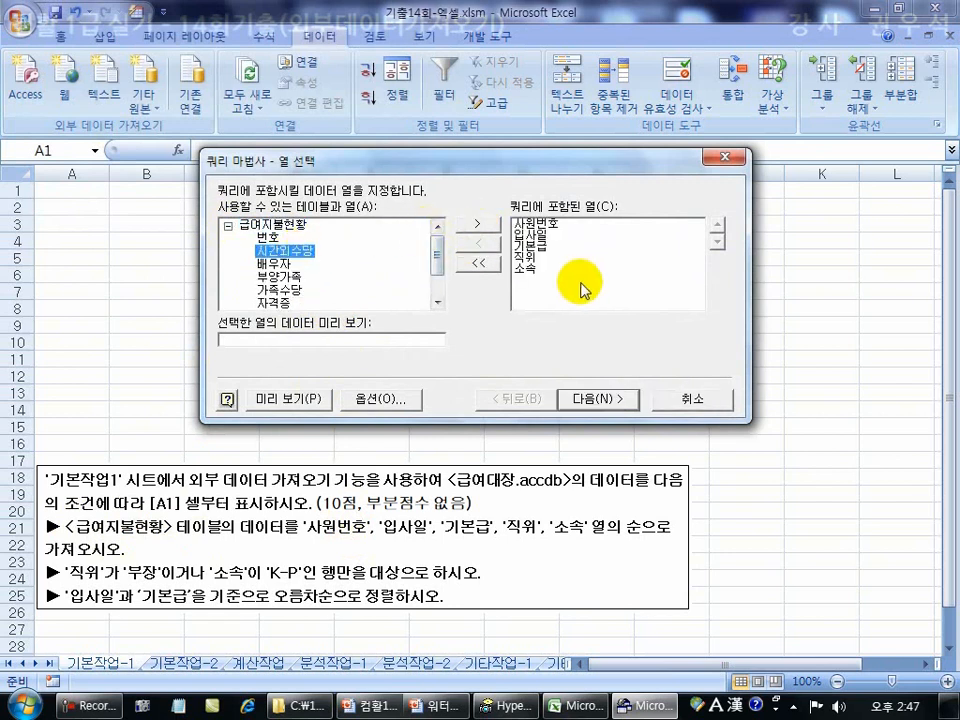
left_click(588, 405)
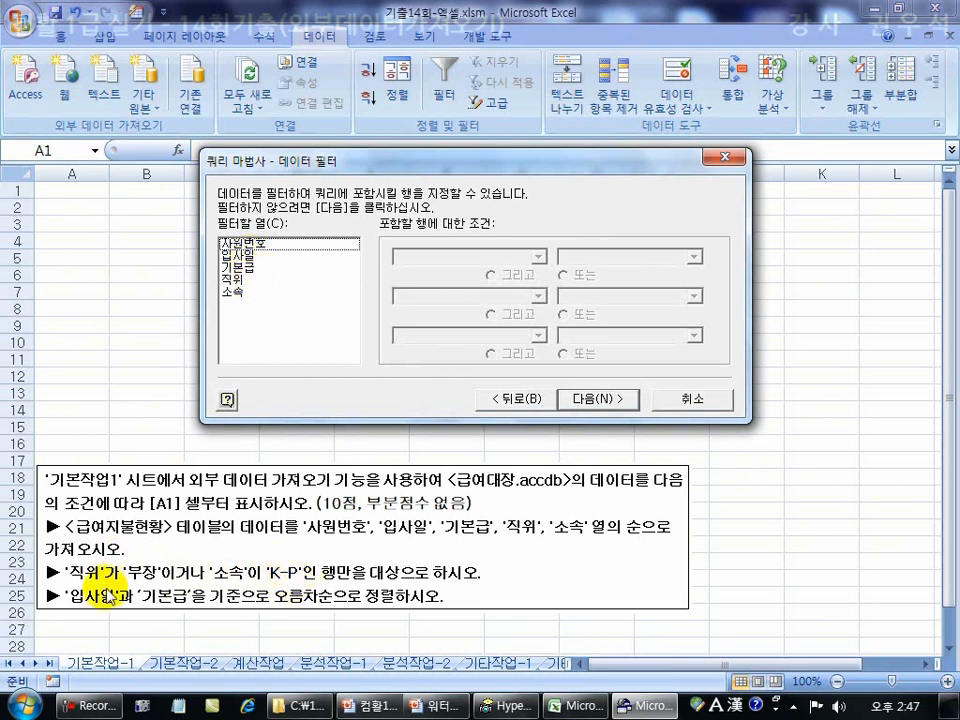
Filter the 직위 column to rows equal to 부장
left_click(238, 283)
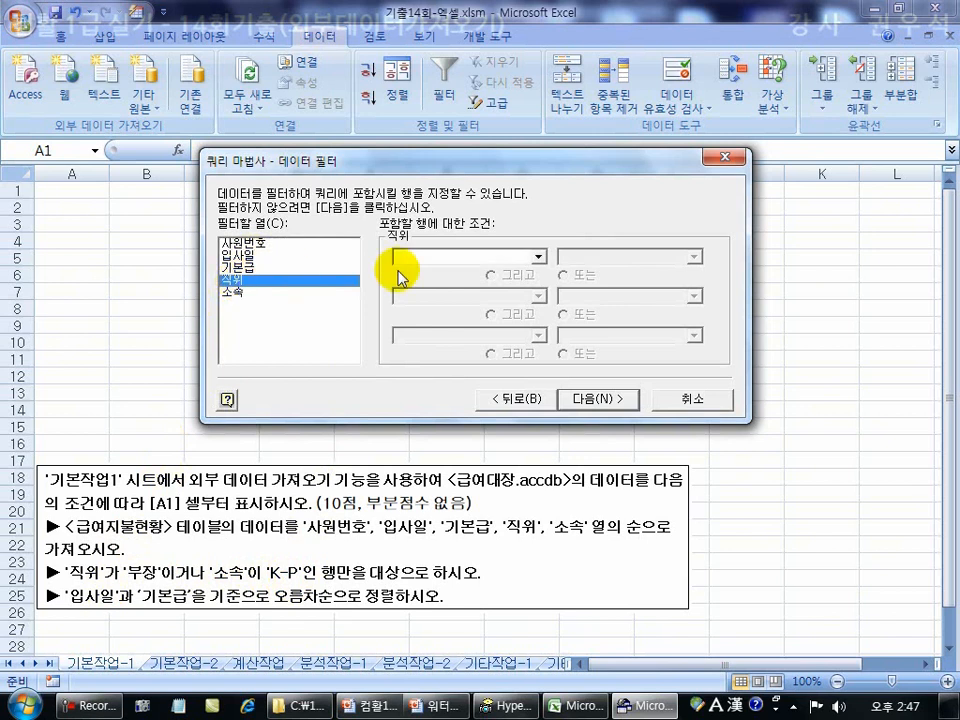
left_click(539, 256)
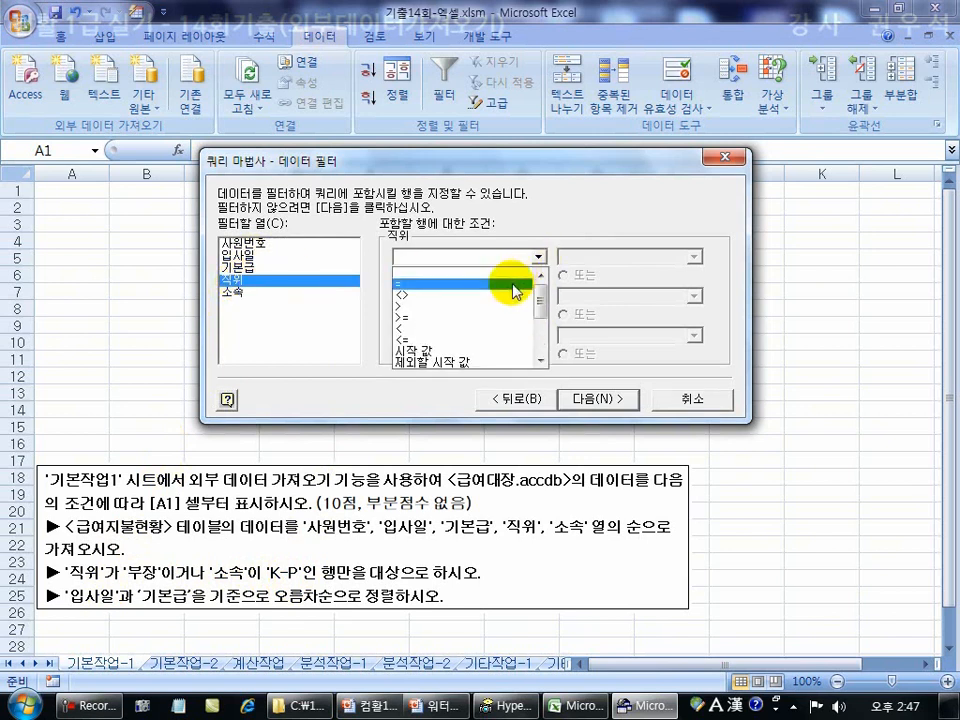
left_click(511, 284)
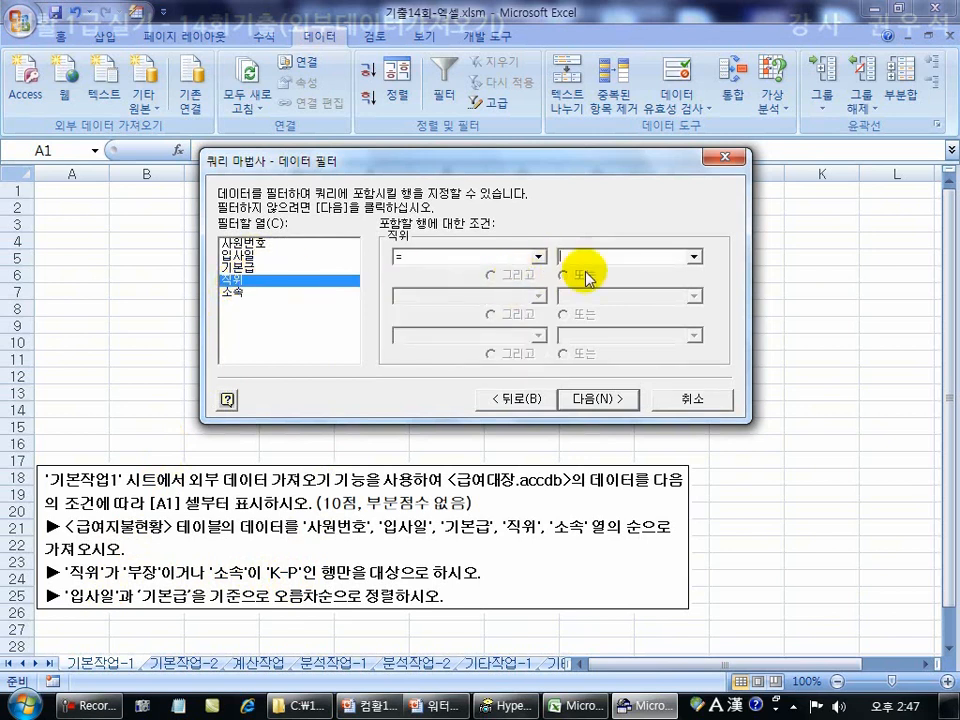
left_click(694, 259)
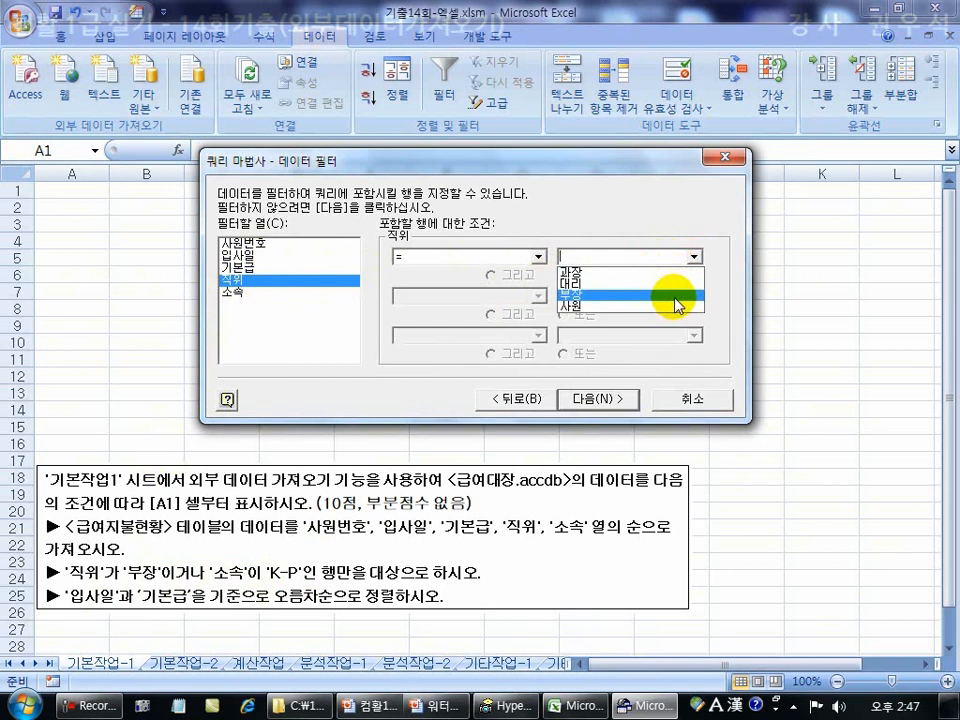
left_click(678, 296)
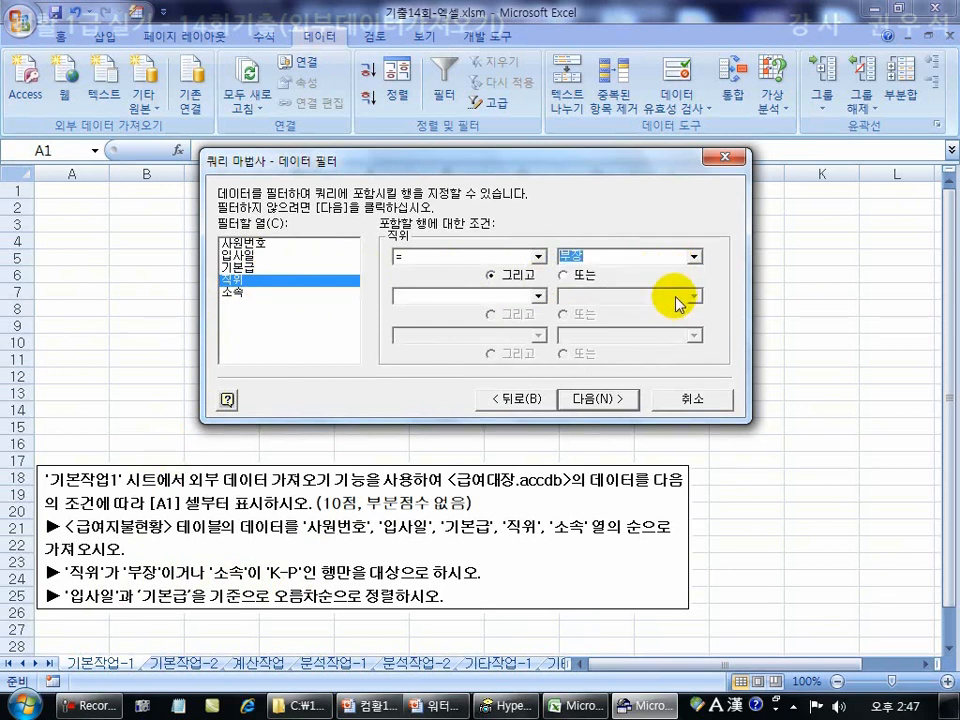
Filter the 소속 column to rows equal to K-P and continue to the sort order
left_click(236, 293)
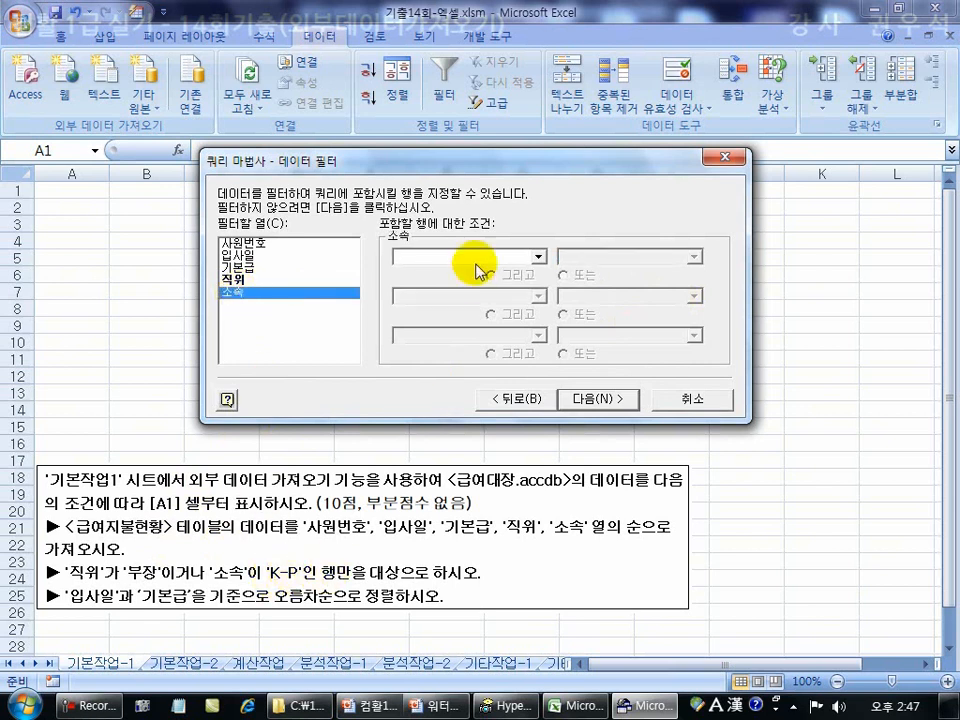
left_click(538, 257)
left_click(521, 272)
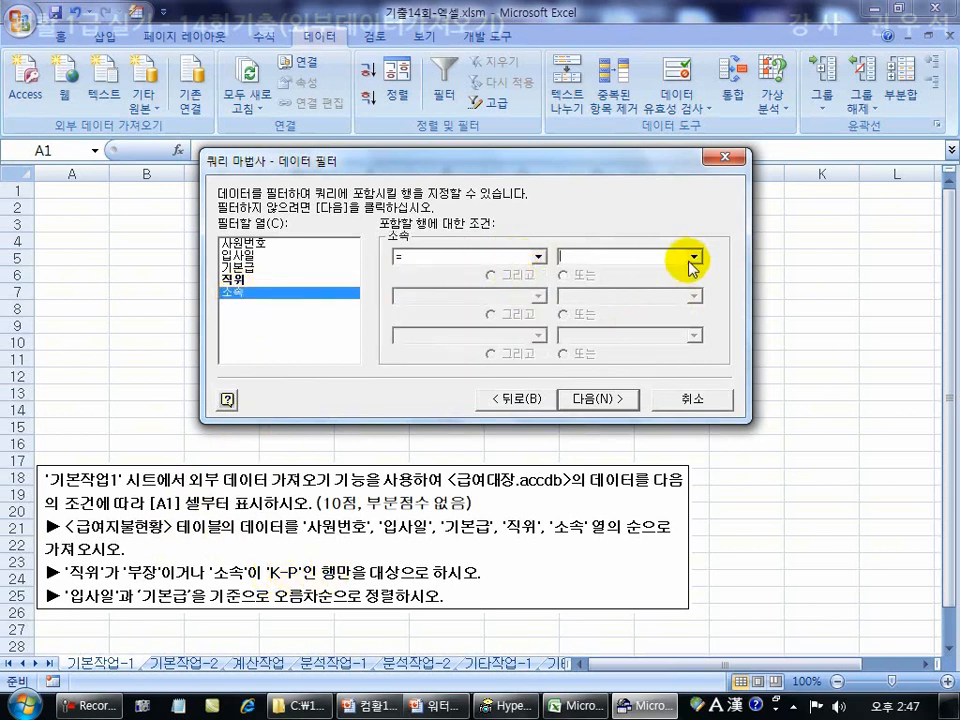
left_click(692, 256)
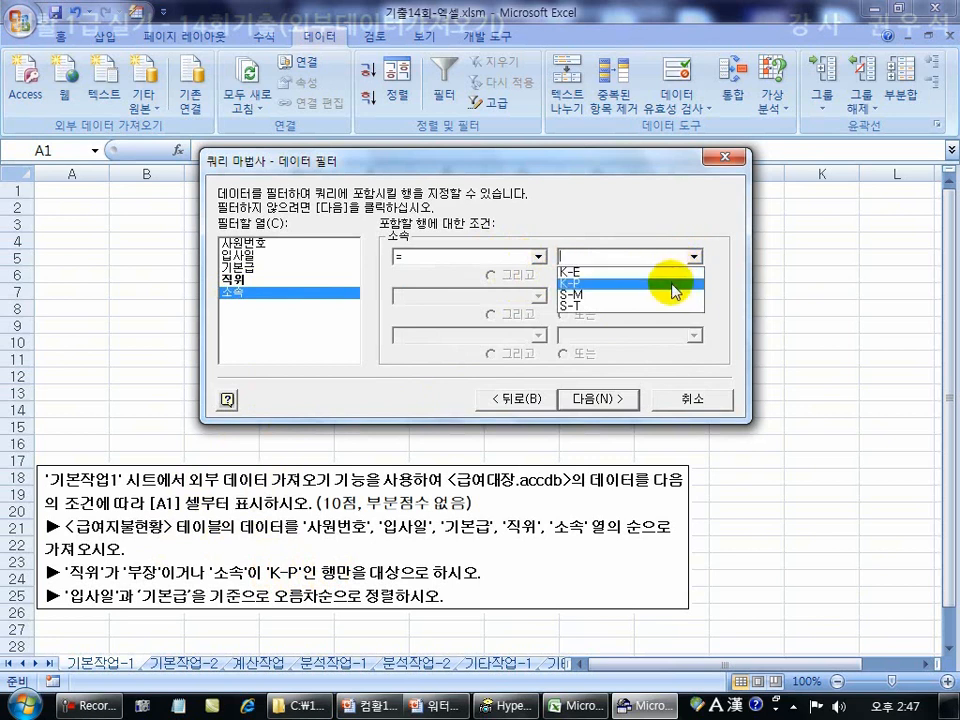
left_click(660, 284)
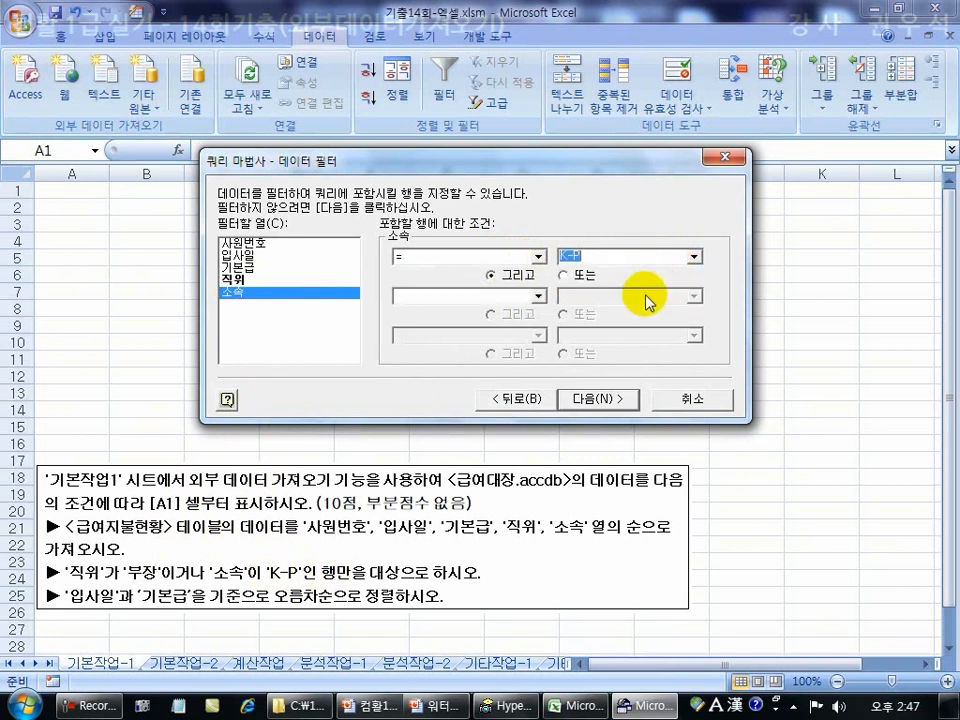
left_click(598, 401)
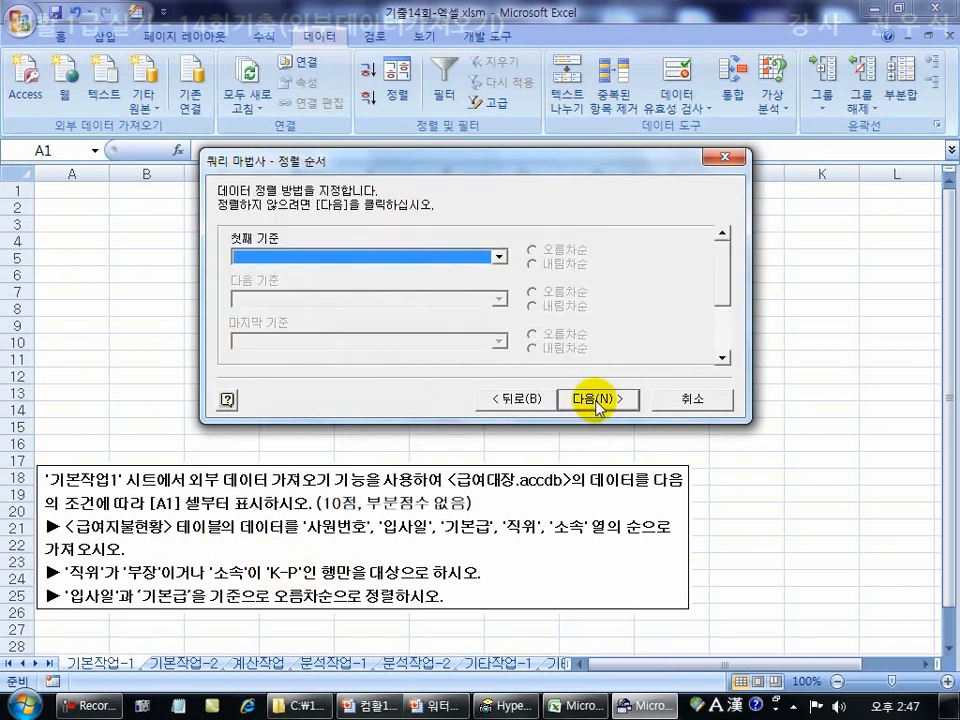
Sort the query results in ascending order by 입사일 and 기본급 and continue to the wizard's final page
left_click(498, 256)
left_click(475, 303)
left_click(497, 299)
left_click(486, 340)
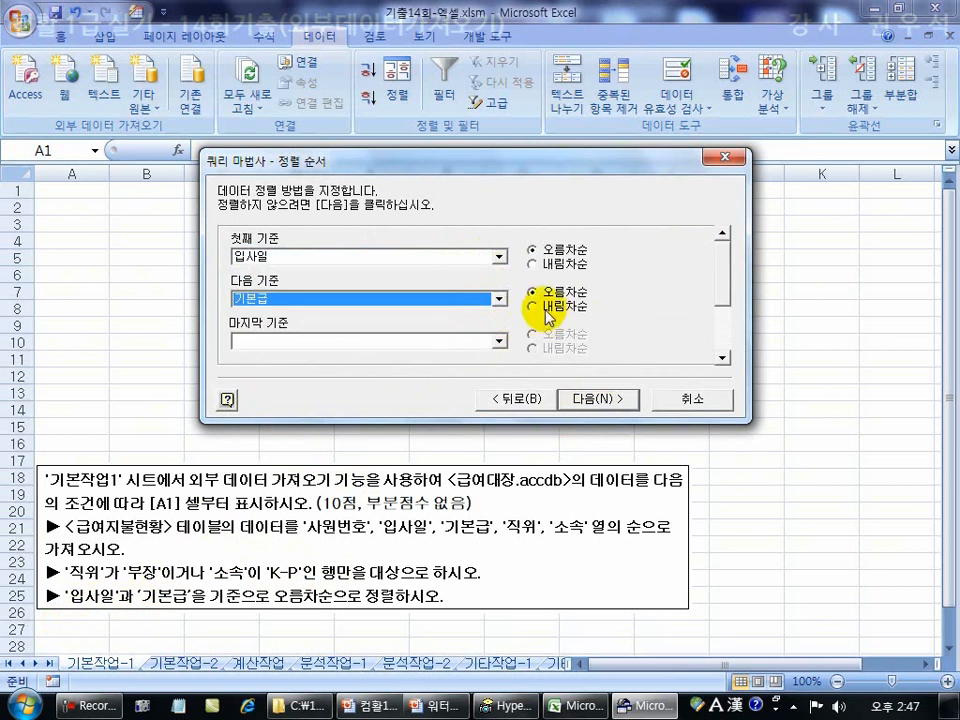
left_click(591, 399)
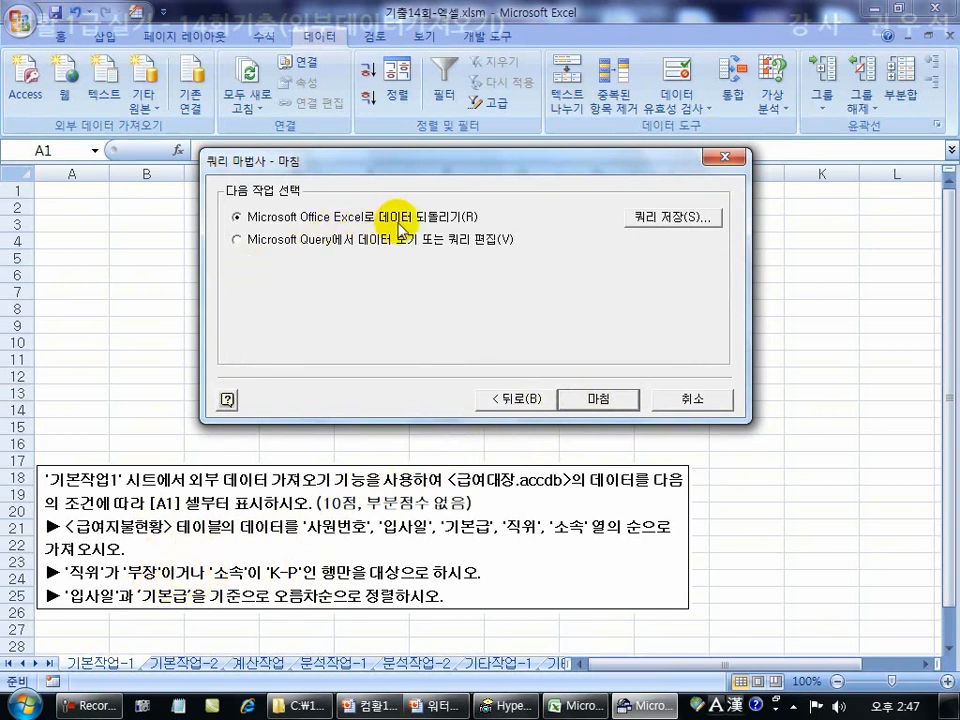
Finish the query wizard by opening the query for editing in Microsoft Query, and move its window clear of the task conditions
left_click(238, 245)
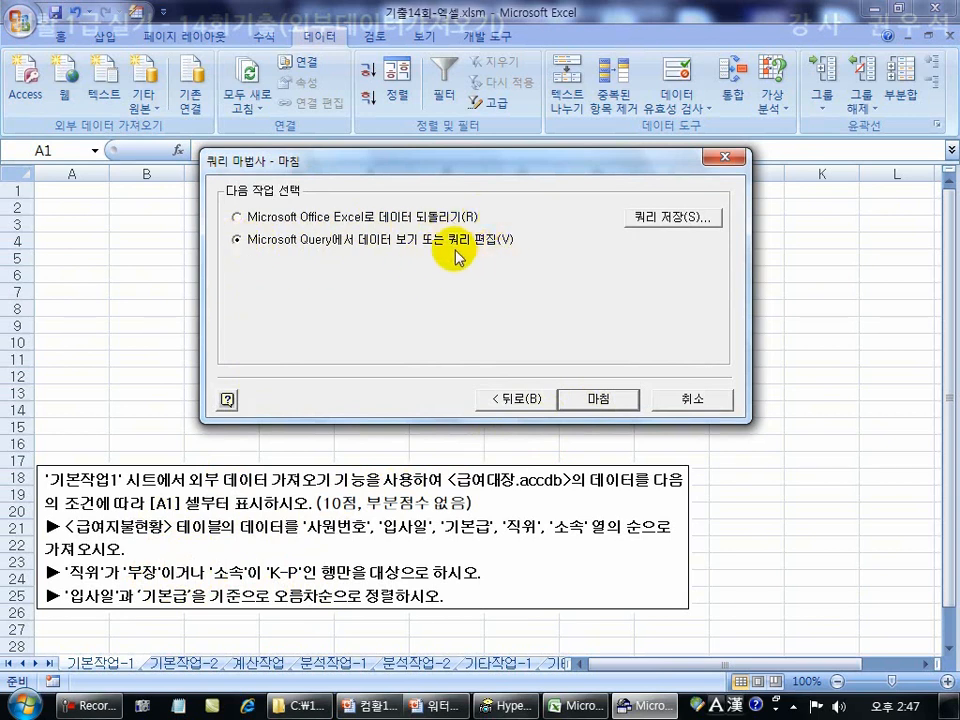
left_click(595, 400)
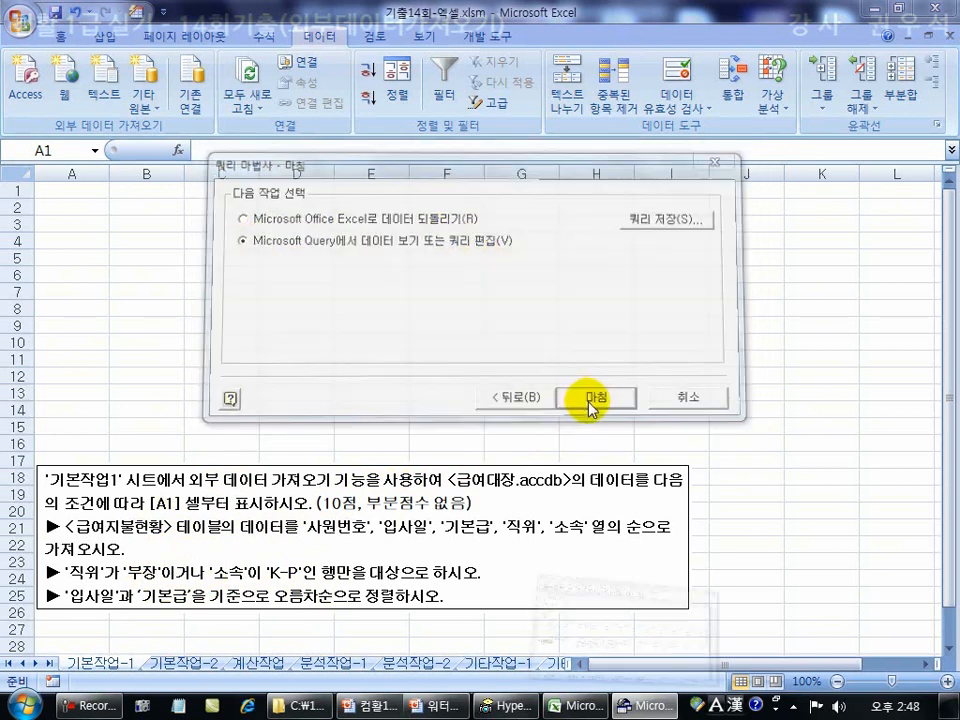
left_click_drag(474, 129, 529, 73)
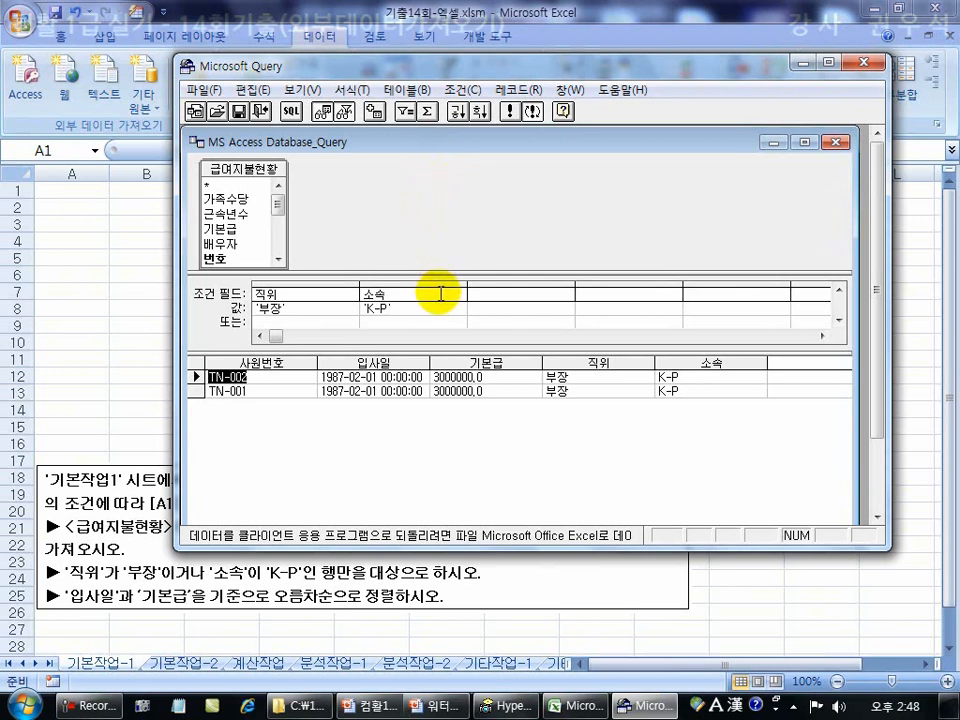
Examine the 직위 and 소속 criteria in the query's criteria grid and compare them with the task's OR condition
left_click(296, 296)
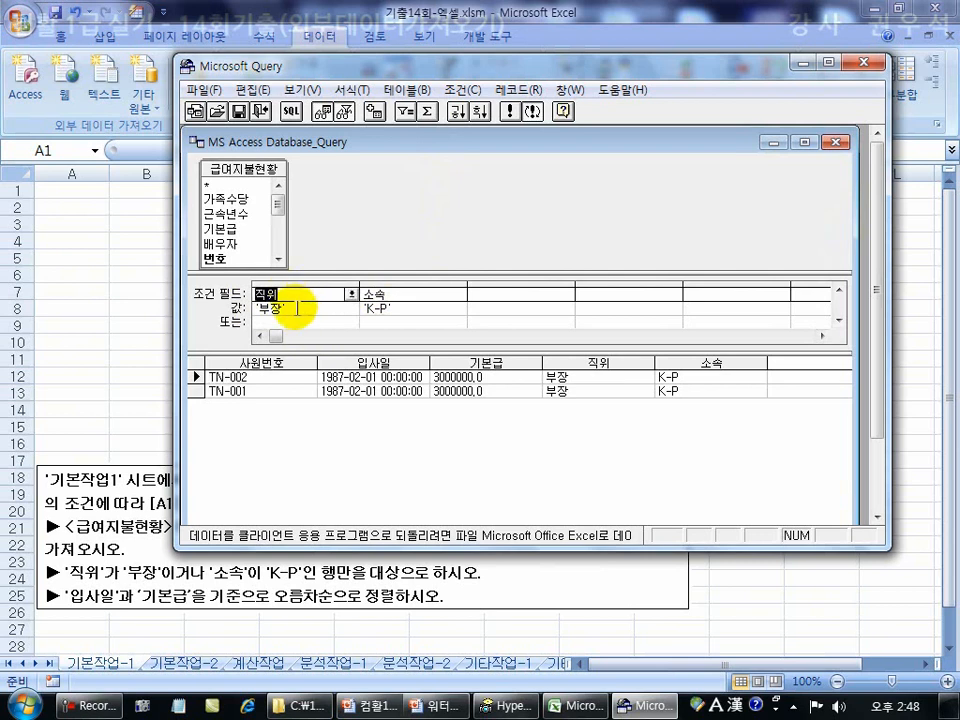
left_click(298, 311)
left_click(394, 296)
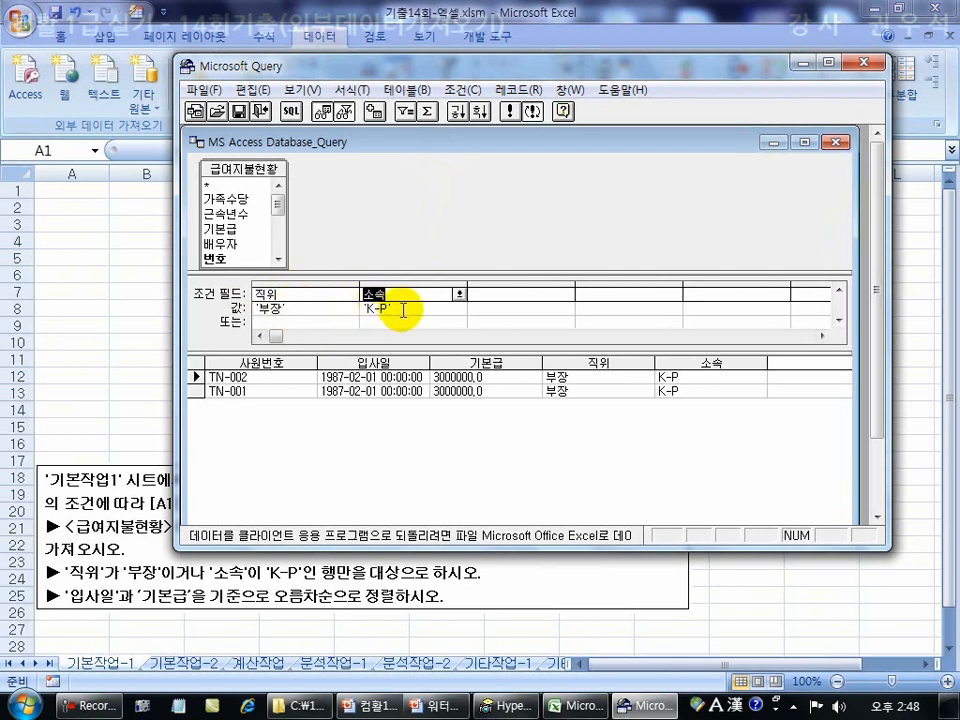
left_click(403, 310)
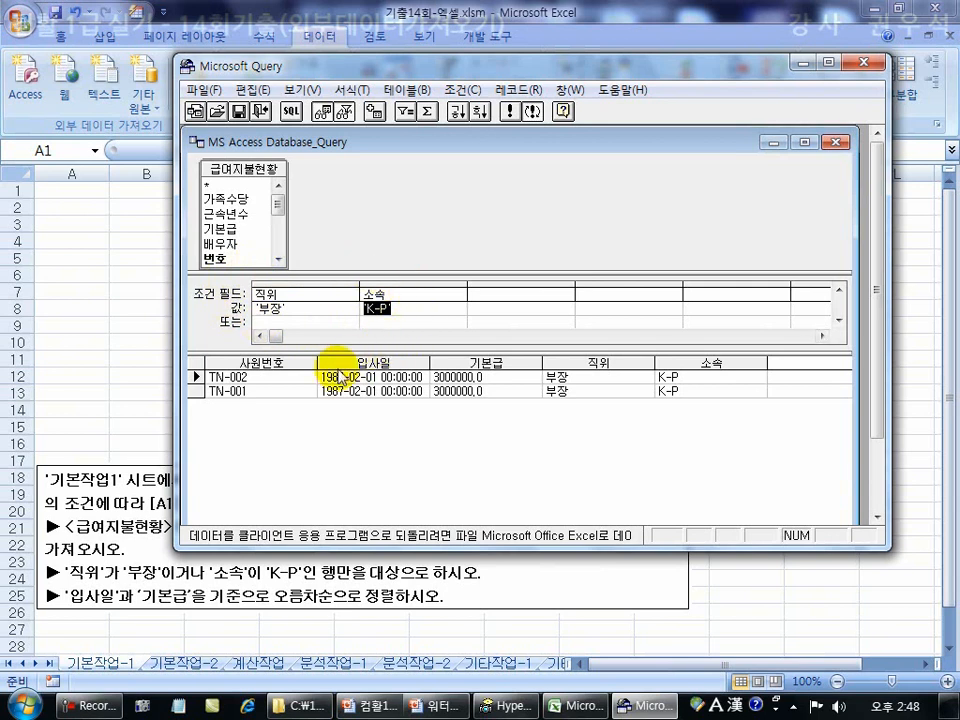
key("F9")
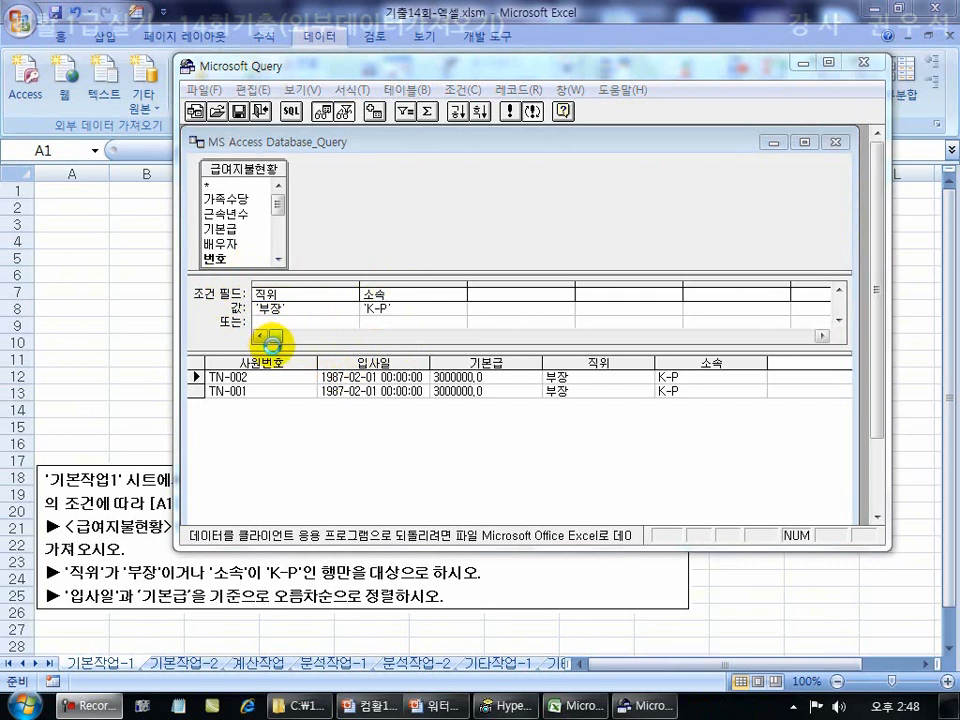
mouse_move(211, 296)
left_mouse_down()
mouse_move(272, 320)
mouse_move(423, 319)
left_mouse_up()
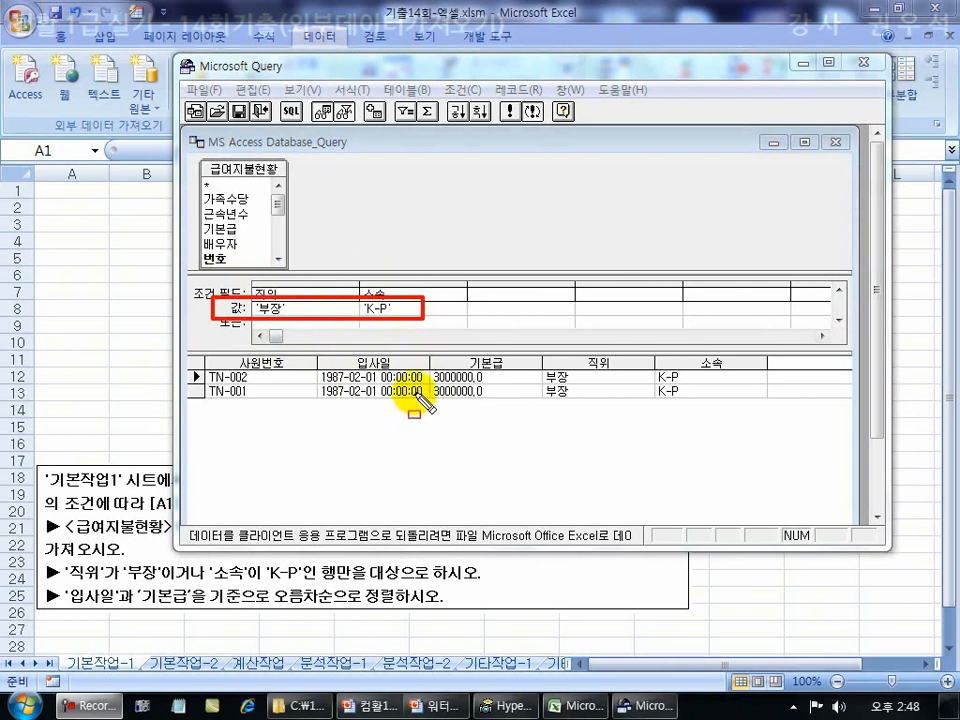
key("Escape")
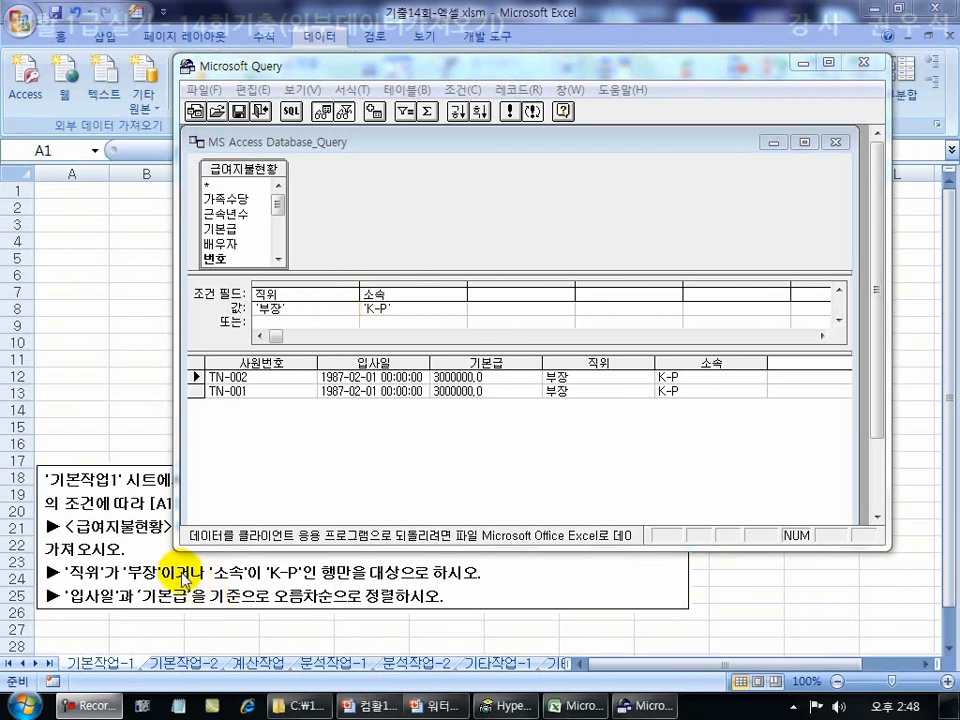
Move the 소속 criterion 'K-P' from the value row to the 또는 row so it combines with 직위 as OR
left_click(397, 308)
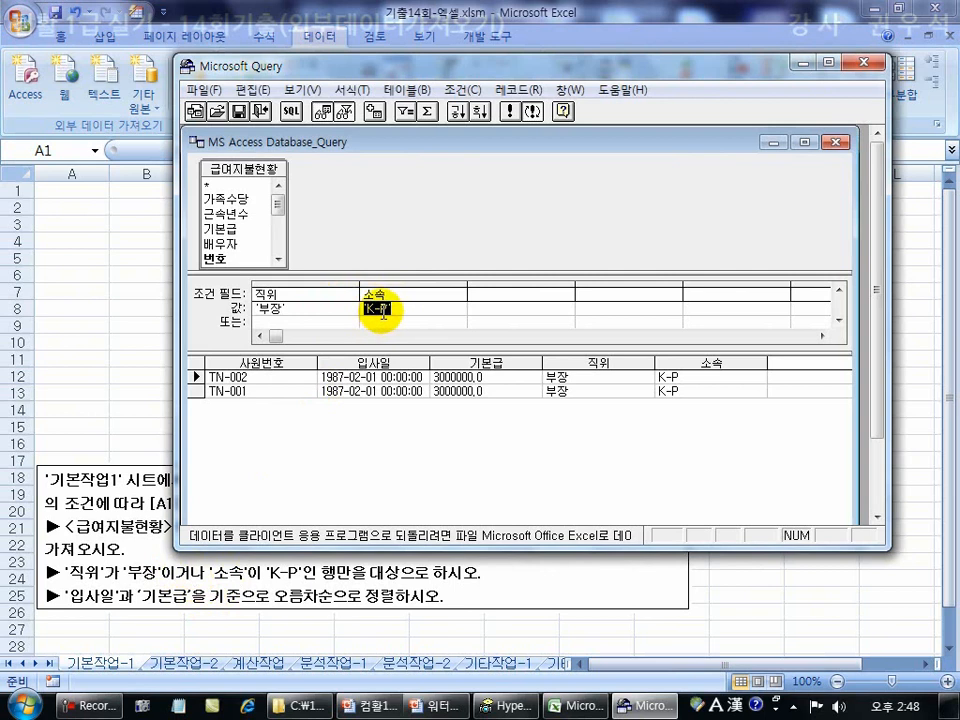
key("Delete")
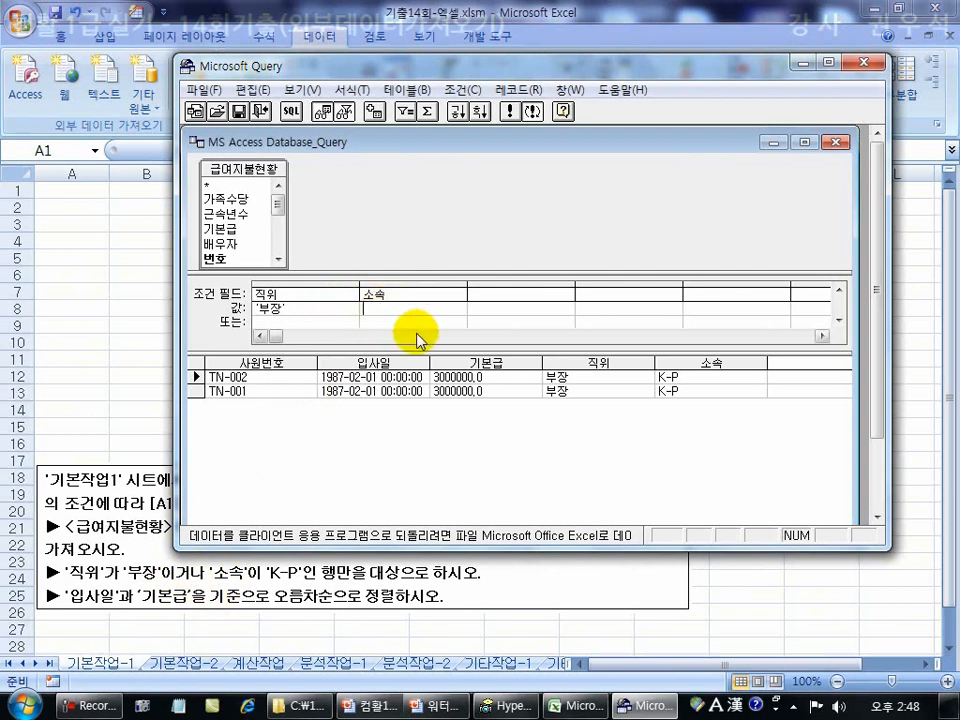
left_click(411, 325)
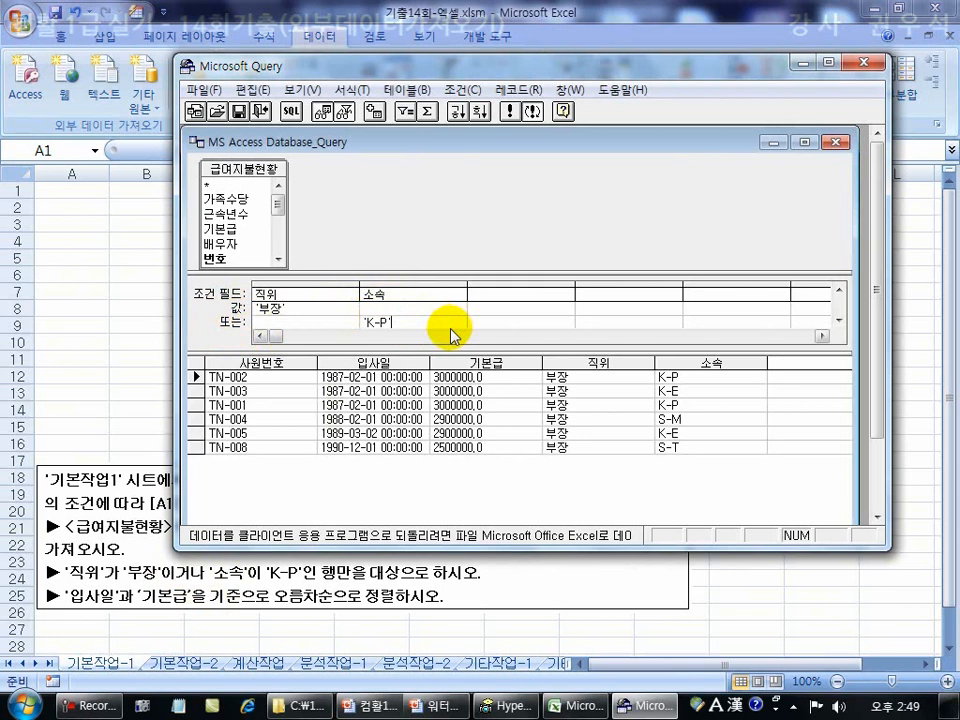
left_click(429, 309)
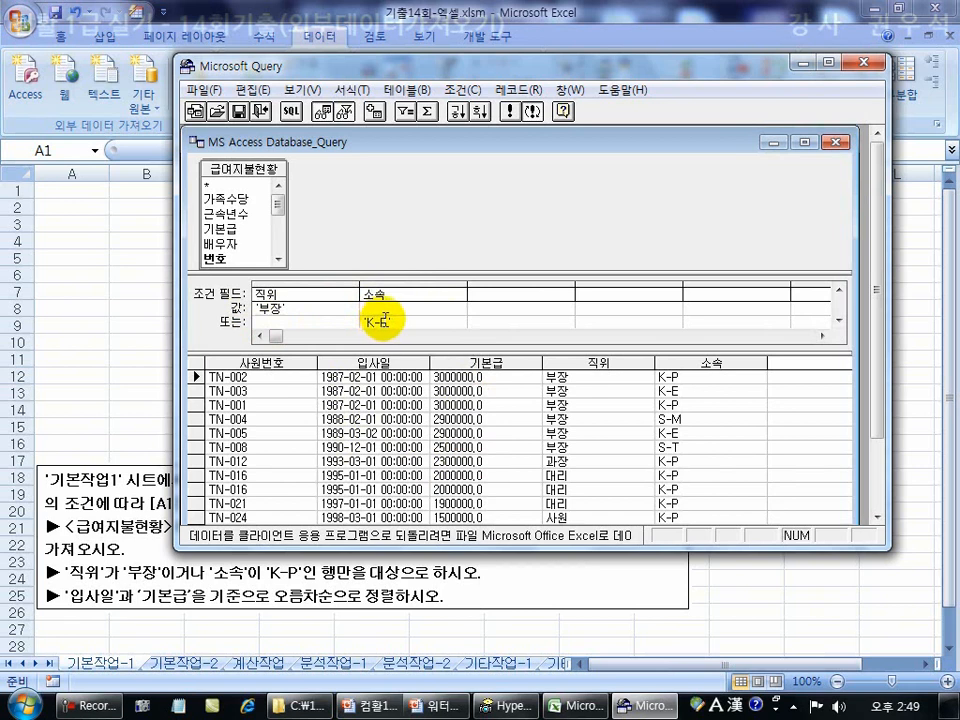
Close the query editor and import the results as a table into the existing worksheet at cell A1
left_click(866, 64)
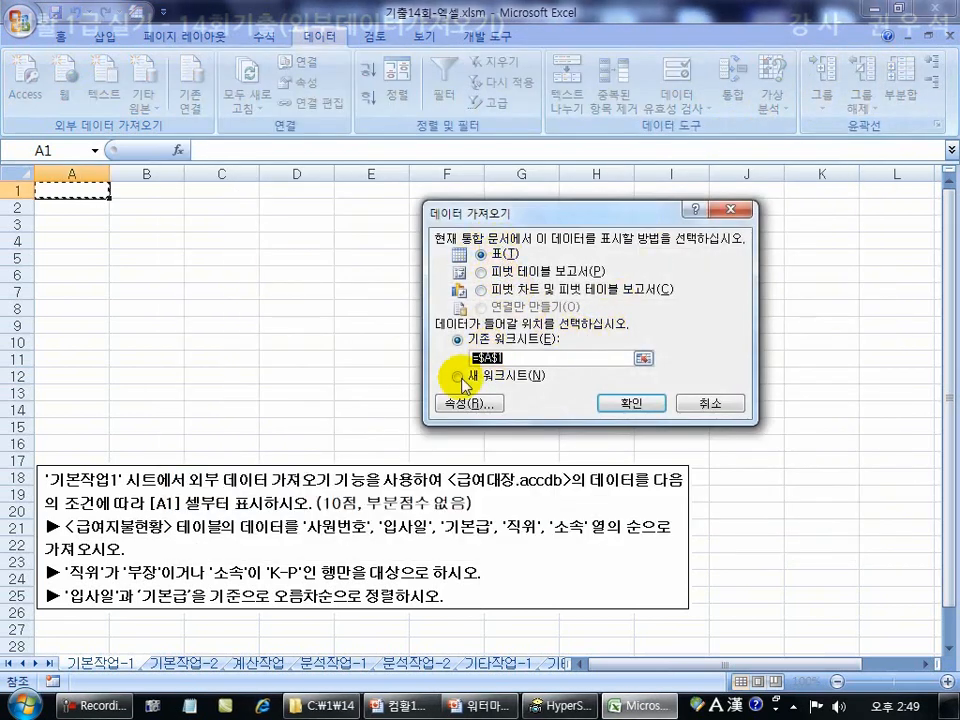
left_click(628, 401)
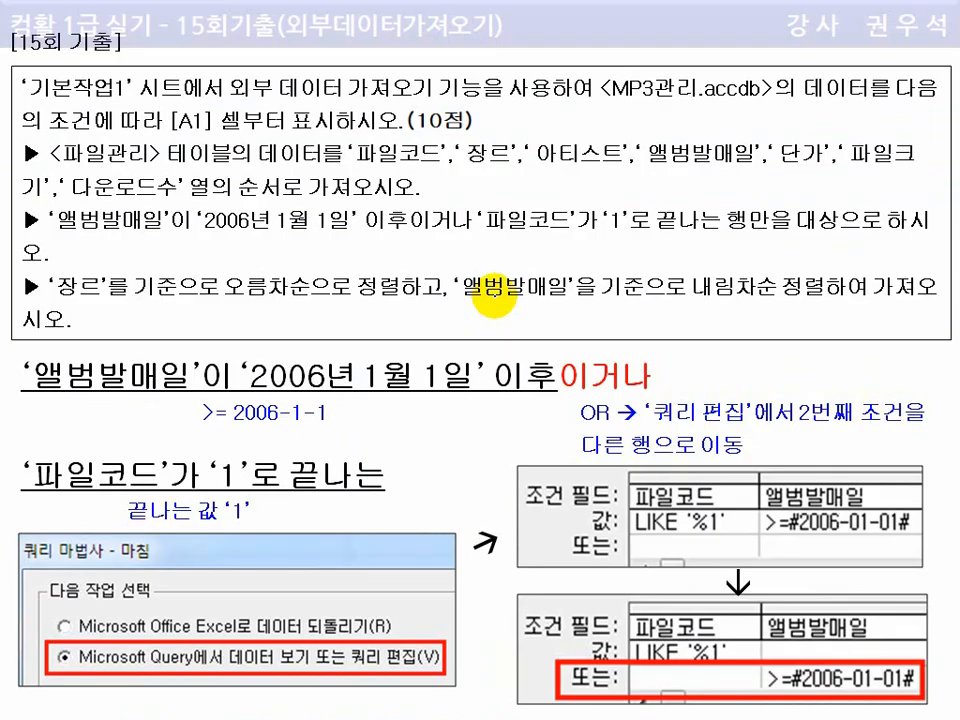
left_click_drag(24, 67, 103, 64)
left_click_drag(232, 98, 327, 95)
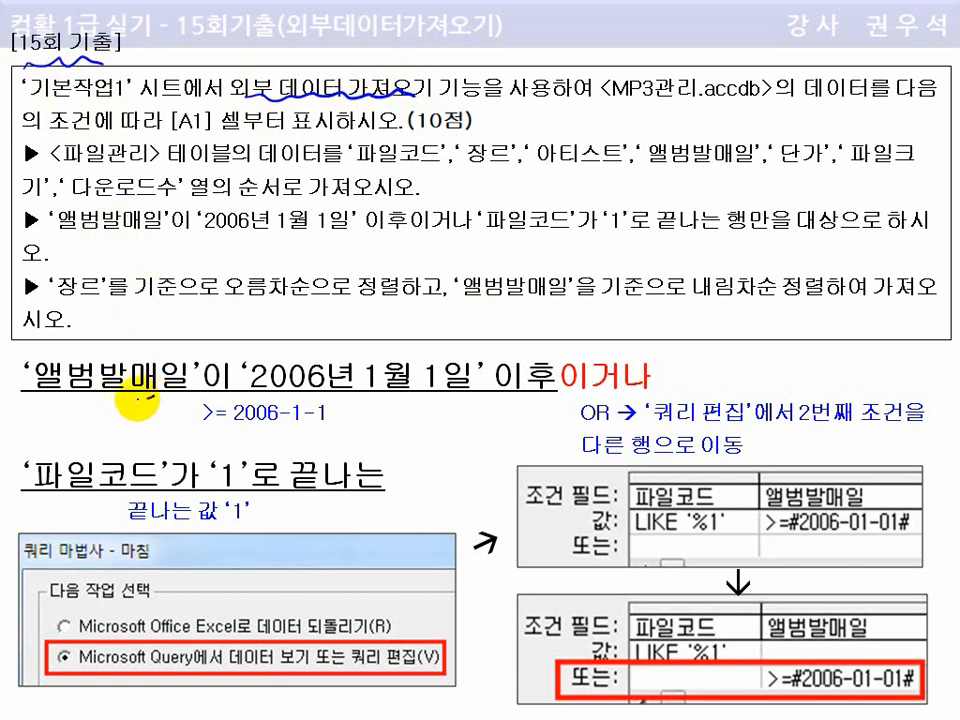
left_click_drag(137, 404, 130, 383)
mouse_move(110, 490)
left_mouse_down()
mouse_move(55, 478)
mouse_move(85, 420)
mouse_move(125, 470)
left_mouse_up()
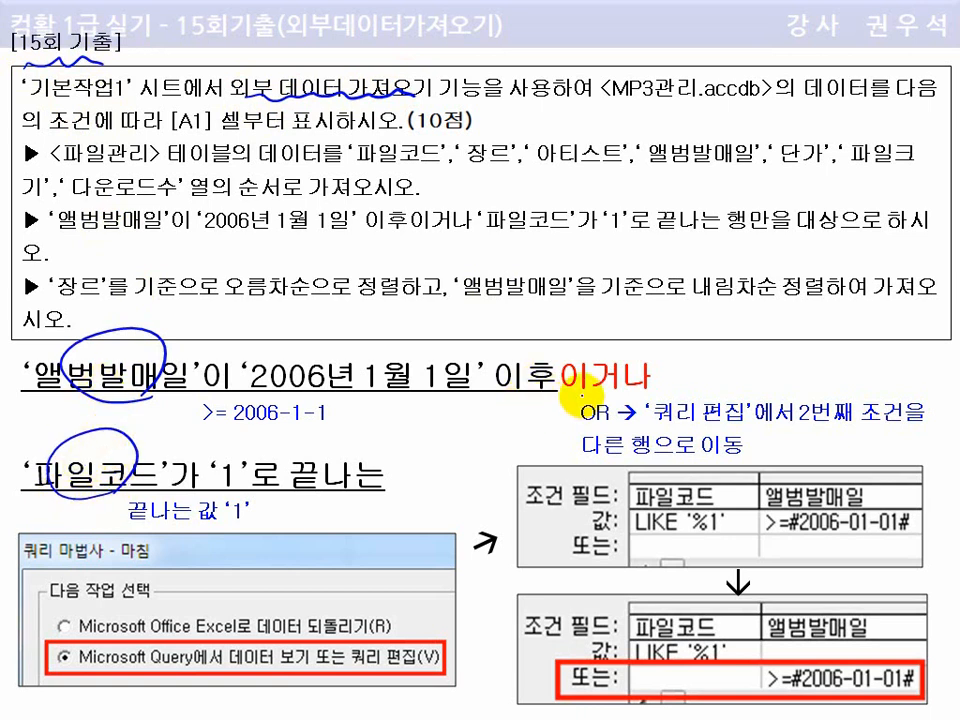
left_click_drag(562, 388, 650, 384)
left_click_drag(587, 332, 590, 318)
mouse_move(606, 318)
left_mouse_down()
mouse_move(606, 342)
mouse_move(631, 342)
left_mouse_up()
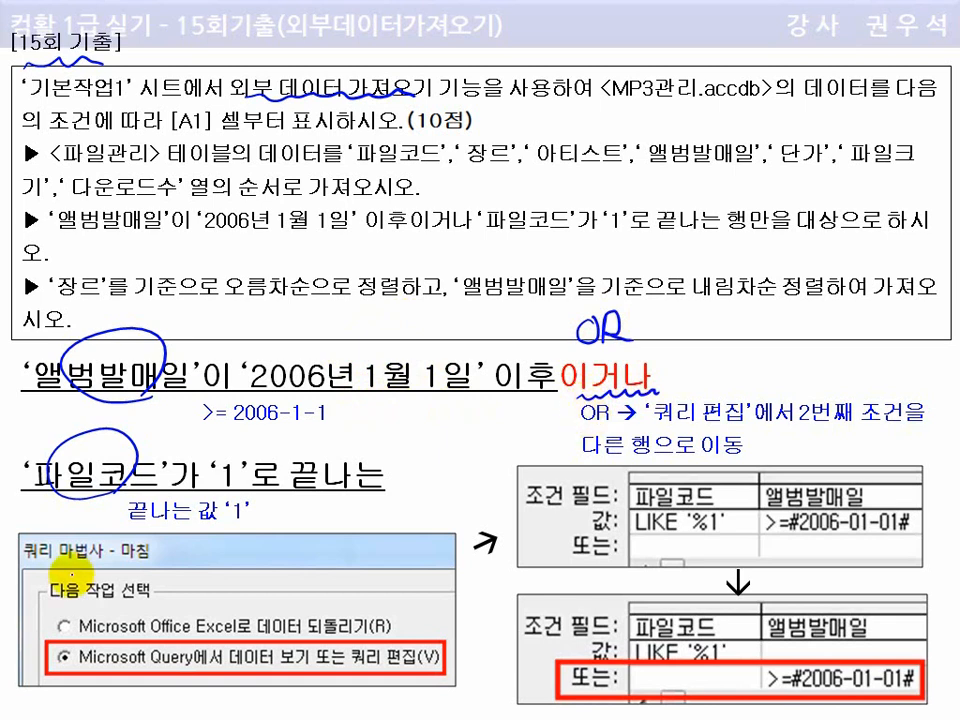
left_click_drag(30, 561, 150, 563)
left_click_drag(58, 662, 170, 663)
mouse_move(403, 677)
left_mouse_down()
mouse_move(380, 636)
mouse_move(373, 685)
left_mouse_up()
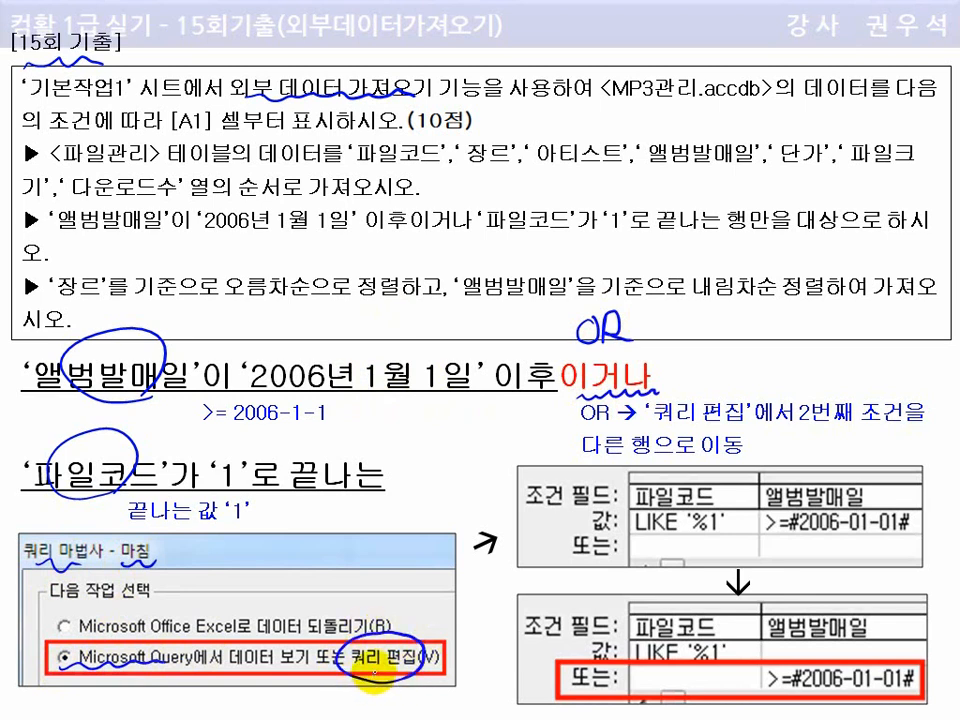
mouse_move(715, 540)
left_mouse_down()
mouse_move(634, 529)
mouse_move(728, 487)
mouse_move(698, 541)
left_mouse_up()
mouse_move(115, 489)
left_mouse_down()
mouse_move(102, 494)
mouse_move(130, 488)
left_mouse_up()
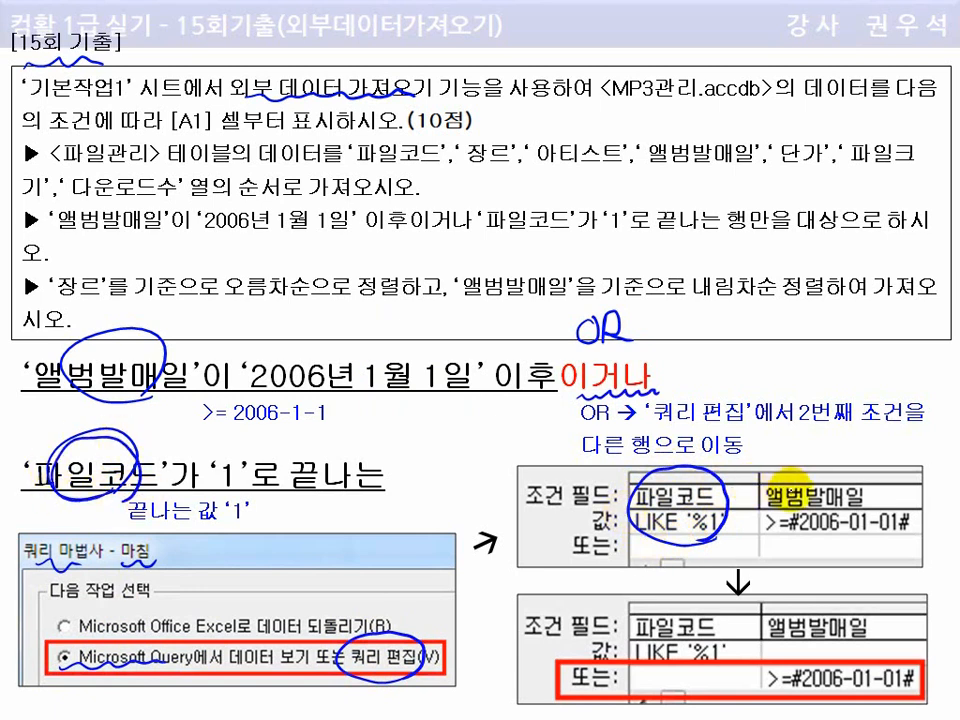
mouse_move(851, 530)
left_mouse_down()
mouse_move(861, 475)
mouse_move(853, 526)
left_mouse_up()
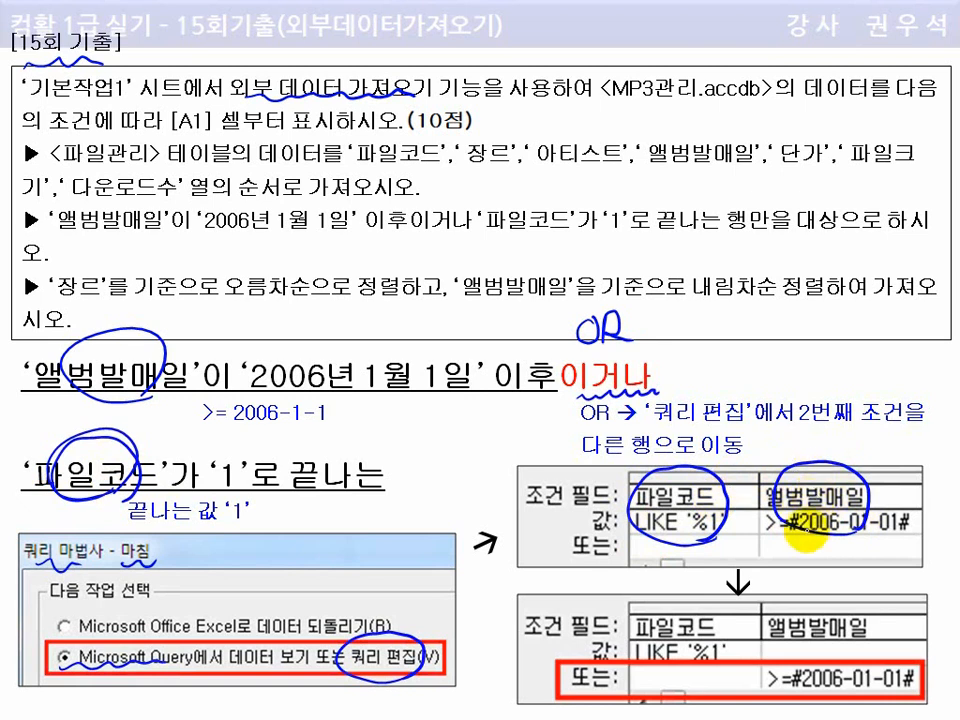
key("e")
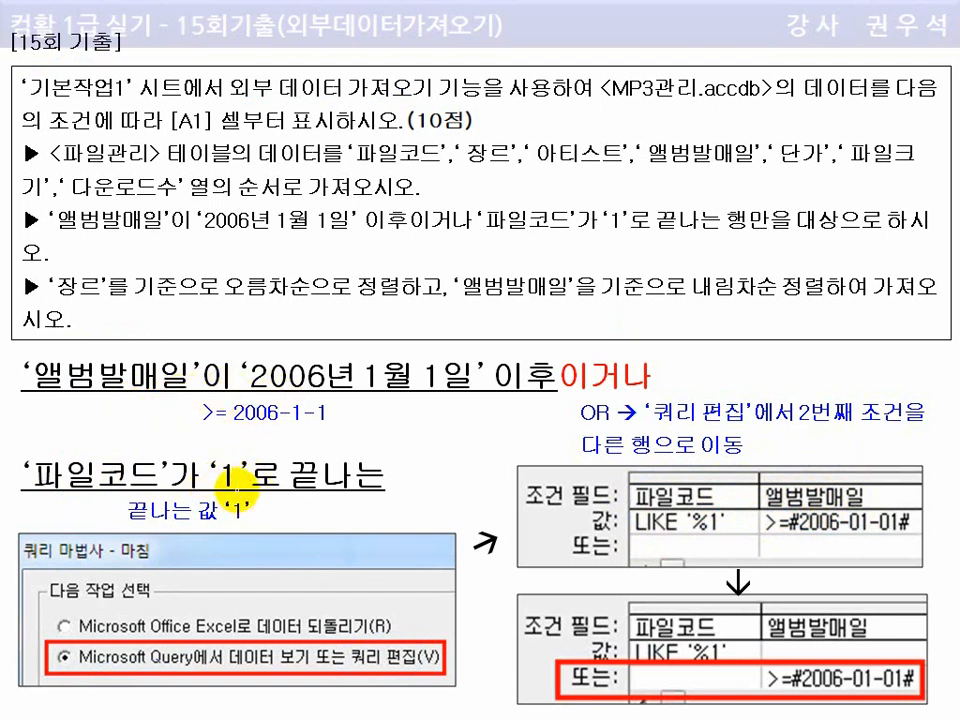
mouse_move(639, 534)
left_mouse_down()
mouse_move(640, 565)
mouse_move(630, 553)
left_mouse_up()
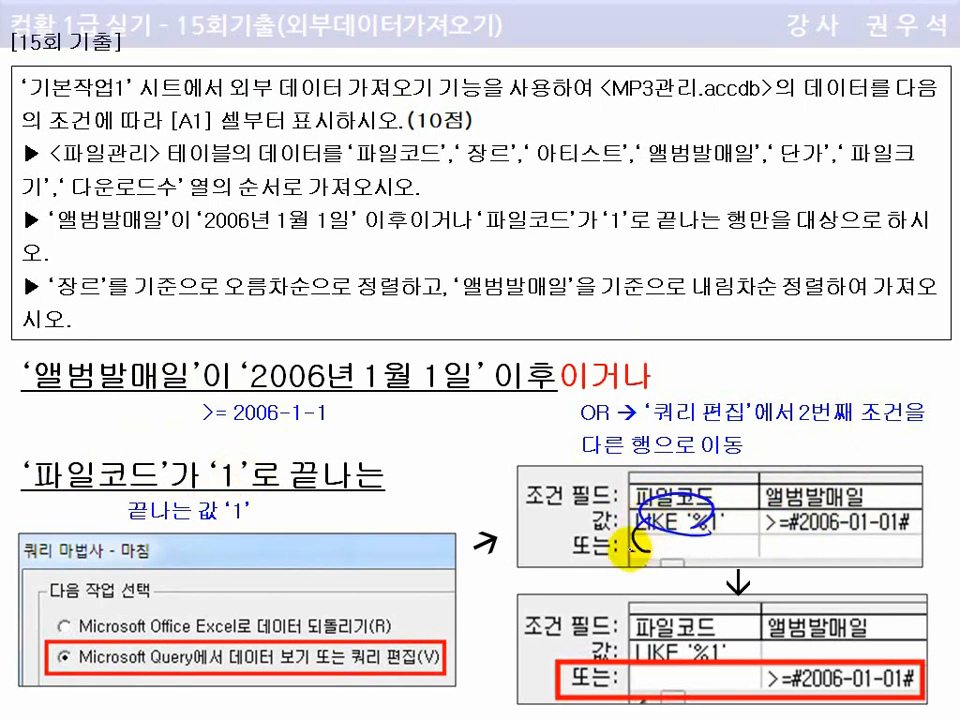
left_click_drag(814, 540, 762, 565)
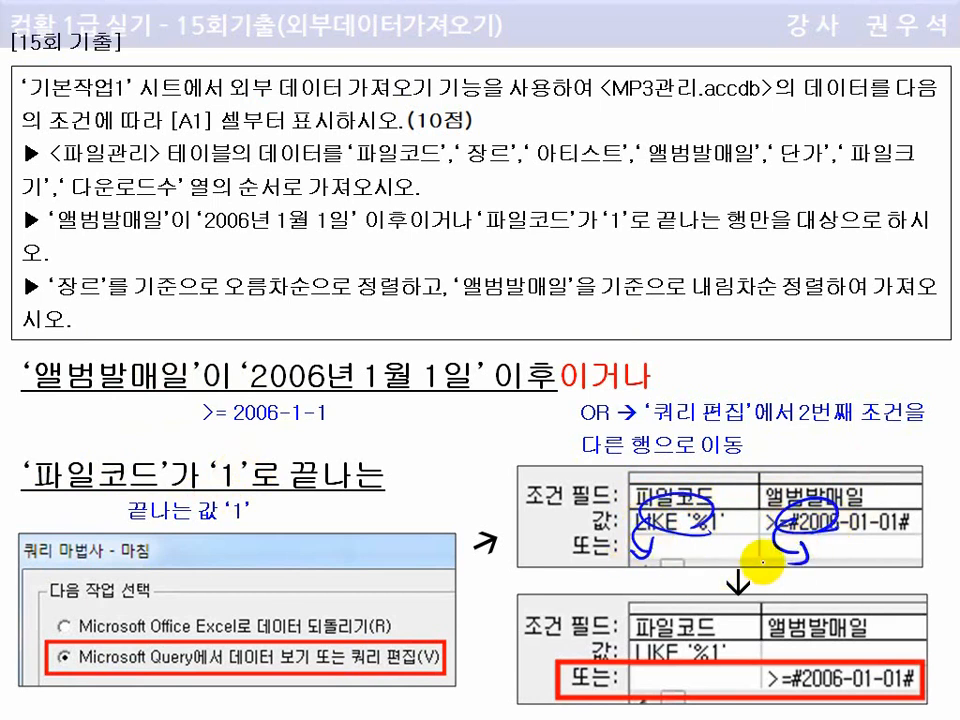
key("e")
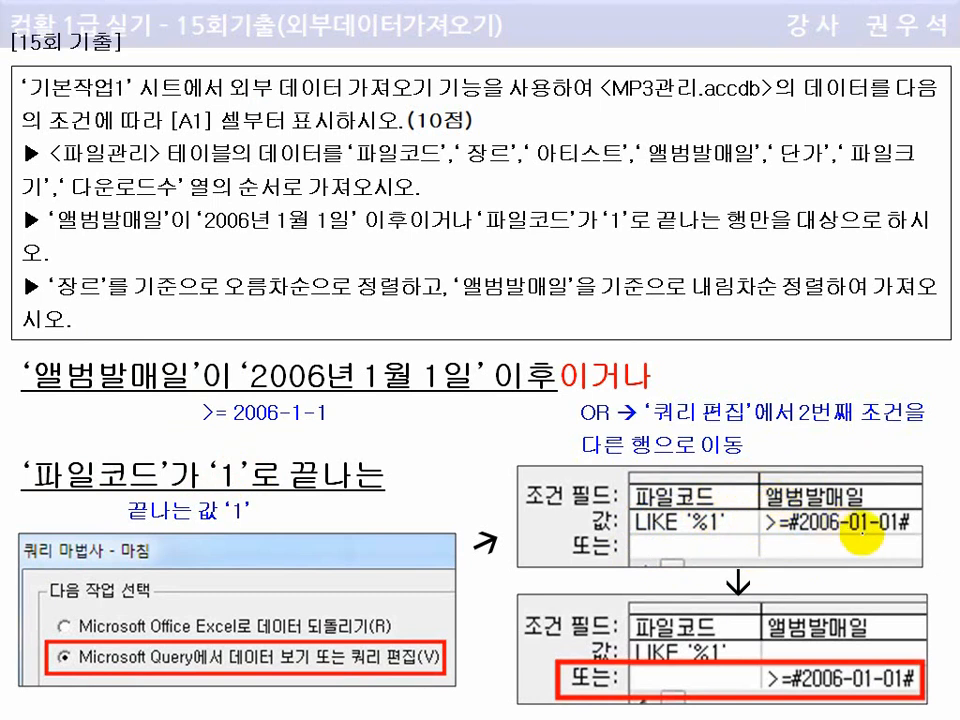
left_click_drag(790, 521, 884, 527)
mouse_move(842, 490)
left_mouse_down()
mouse_move(878, 525)
mouse_move(822, 558)
mouse_move(770, 552)
left_mouse_up()
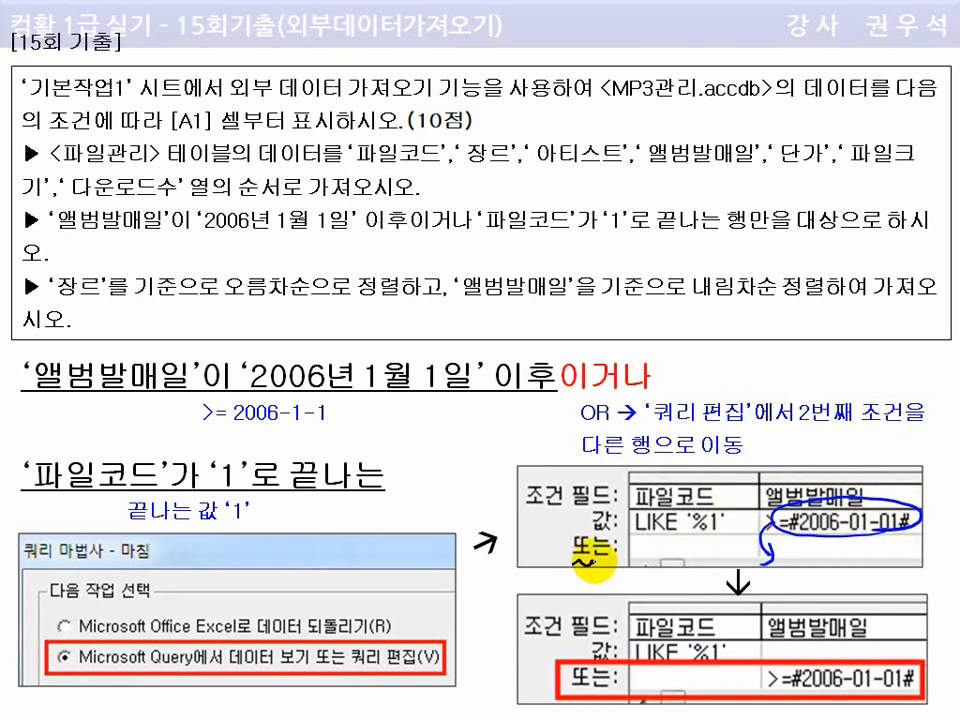
left_click_drag(574, 563, 606, 561)
mouse_move(808, 545)
left_mouse_down()
mouse_move(896, 547)
mouse_move(883, 561)
left_mouse_up()
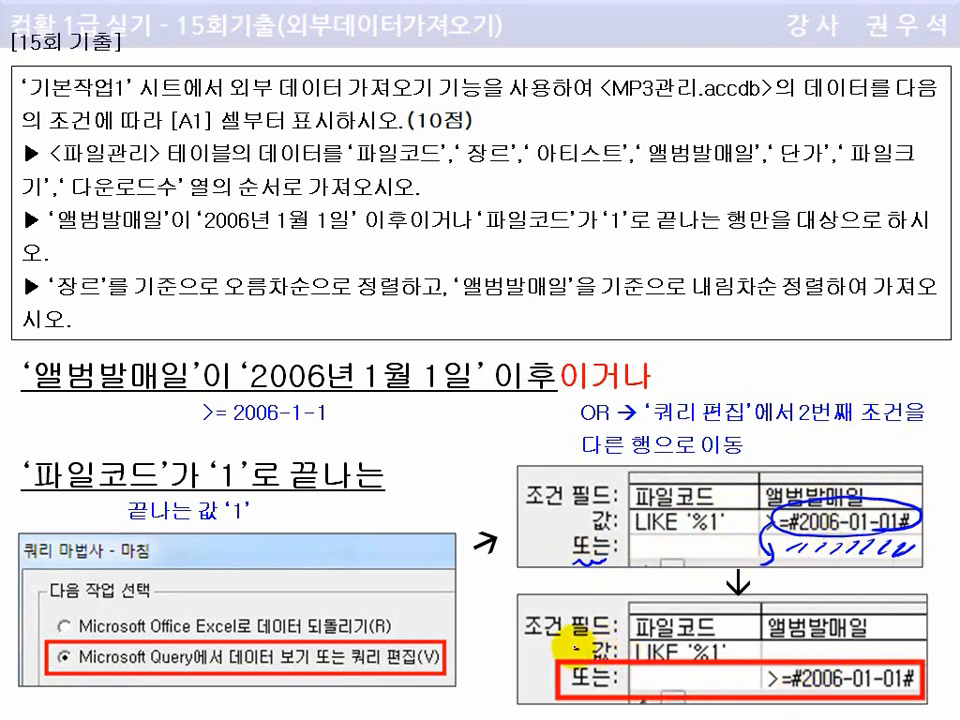
left_click_drag(577, 649, 624, 649)
left_click_drag(581, 678, 621, 677)
left_click_drag(576, 646, 606, 648)
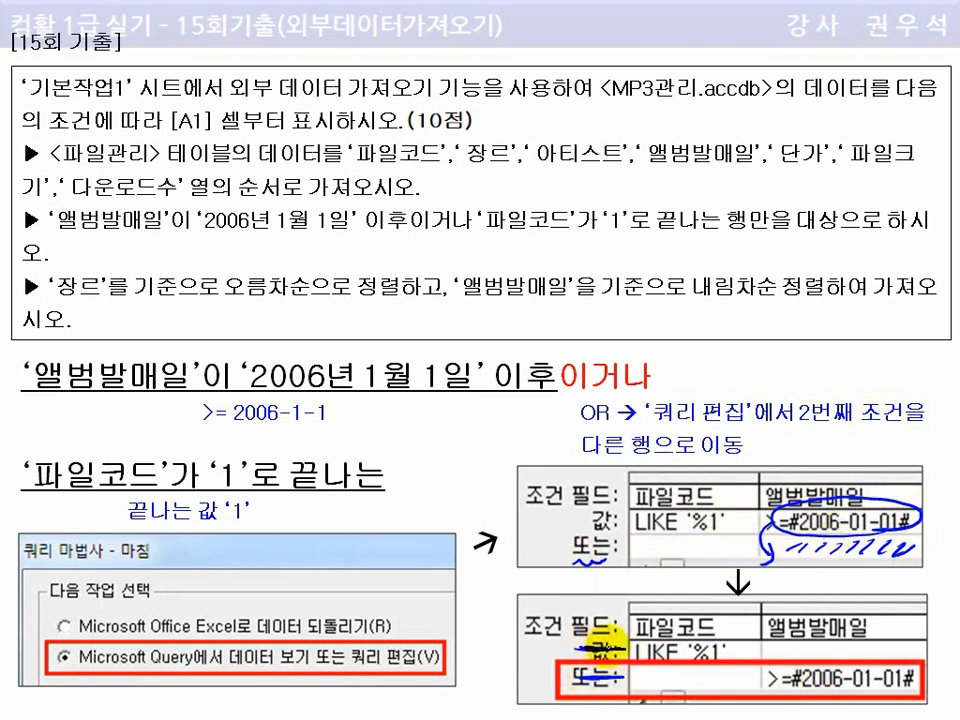
left_click_drag(514, 652, 572, 686)
mouse_move(797, 541)
left_mouse_down()
mouse_move(690, 510)
mouse_move(790, 542)
left_mouse_up()
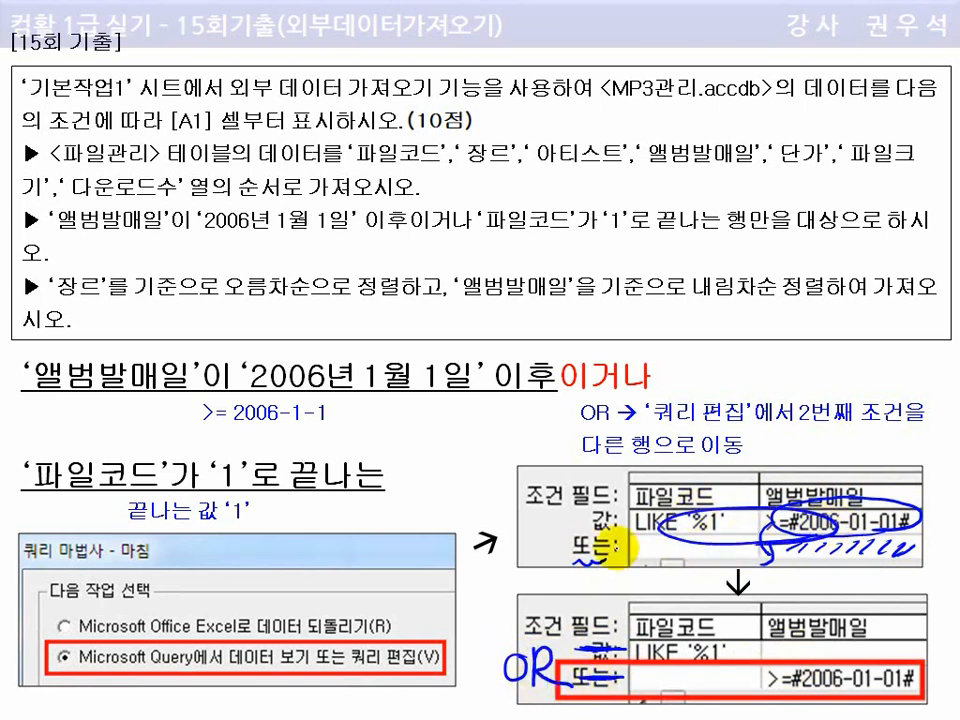
mouse_move(519, 540)
left_mouse_down()
mouse_move(542, 530)
mouse_move(561, 538)
mouse_move(575, 517)
mouse_move(580, 530)
left_mouse_up()
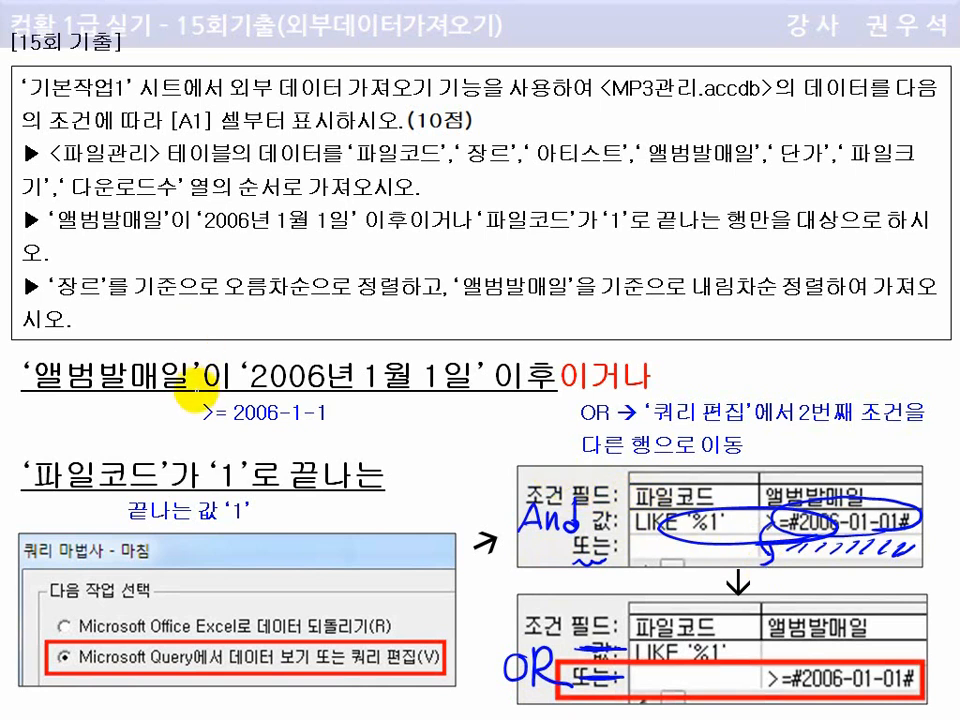
left_click_drag(252, 394, 468, 392)
left_click_drag(332, 372, 344, 395)
left_click_drag(387, 362, 456, 360)
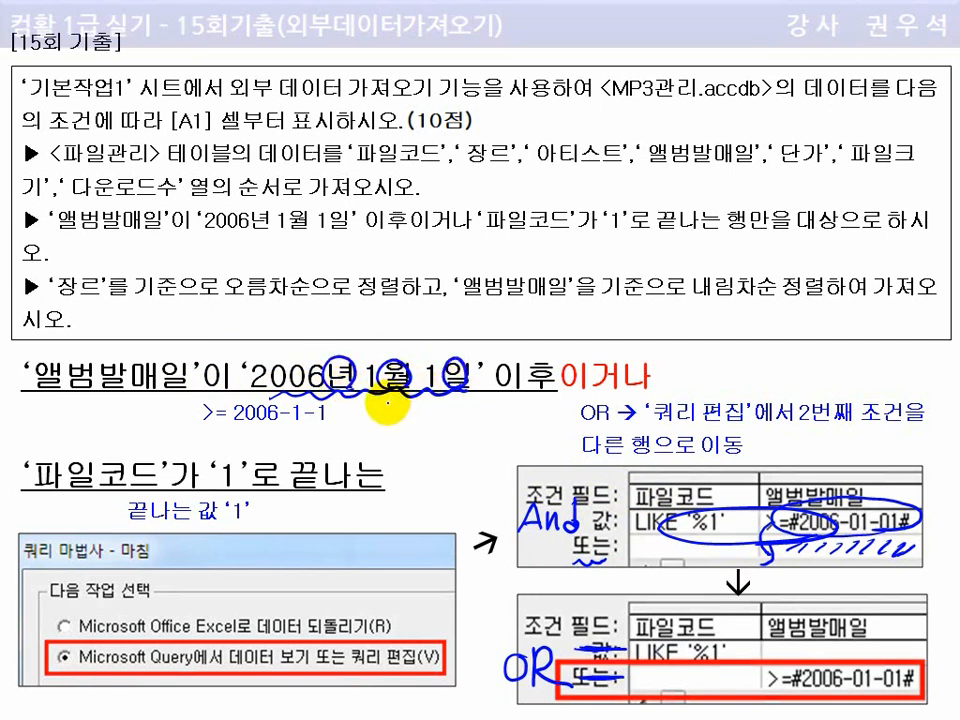
left_click_drag(432, 398, 412, 452)
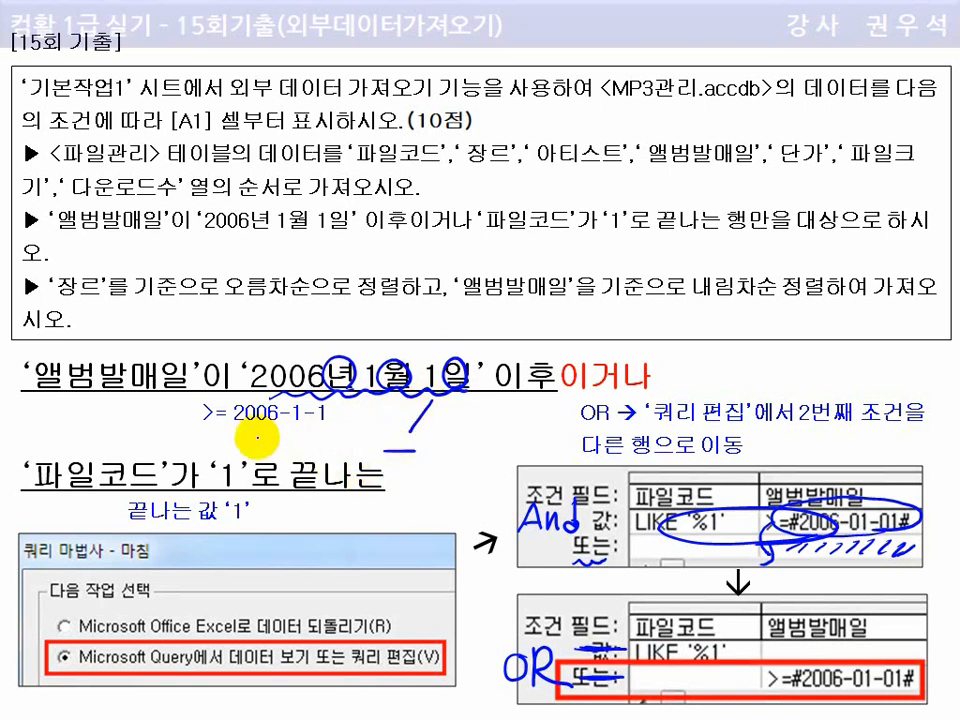
left_click_drag(236, 430, 312, 428)
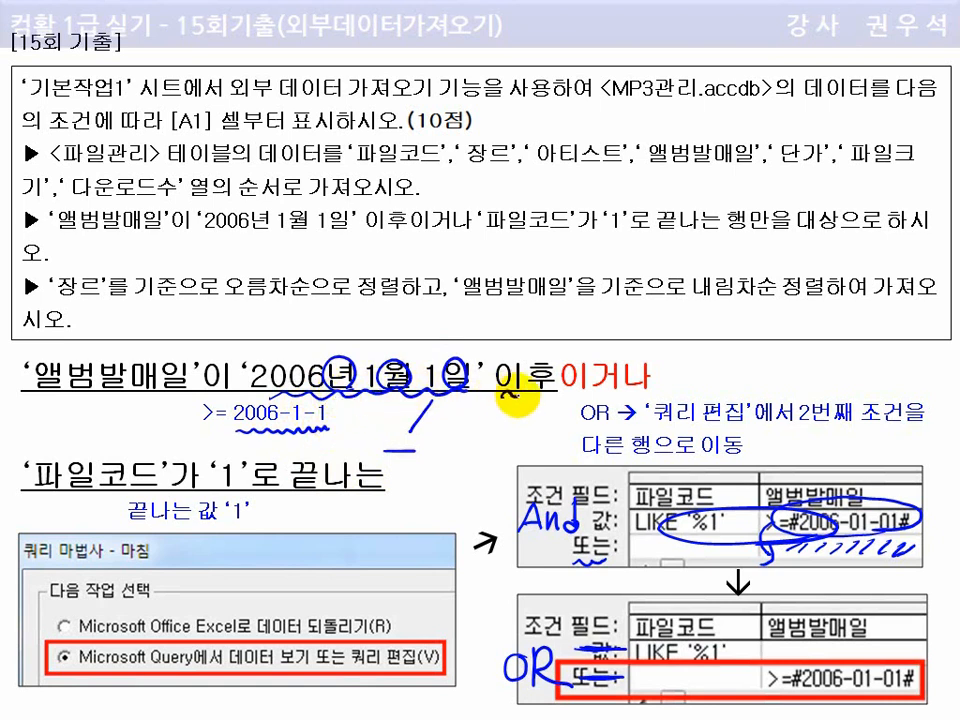
mouse_move(498, 352)
left_mouse_down()
mouse_move(516, 360)
mouse_move(499, 400)
mouse_move(508, 353)
left_mouse_up()
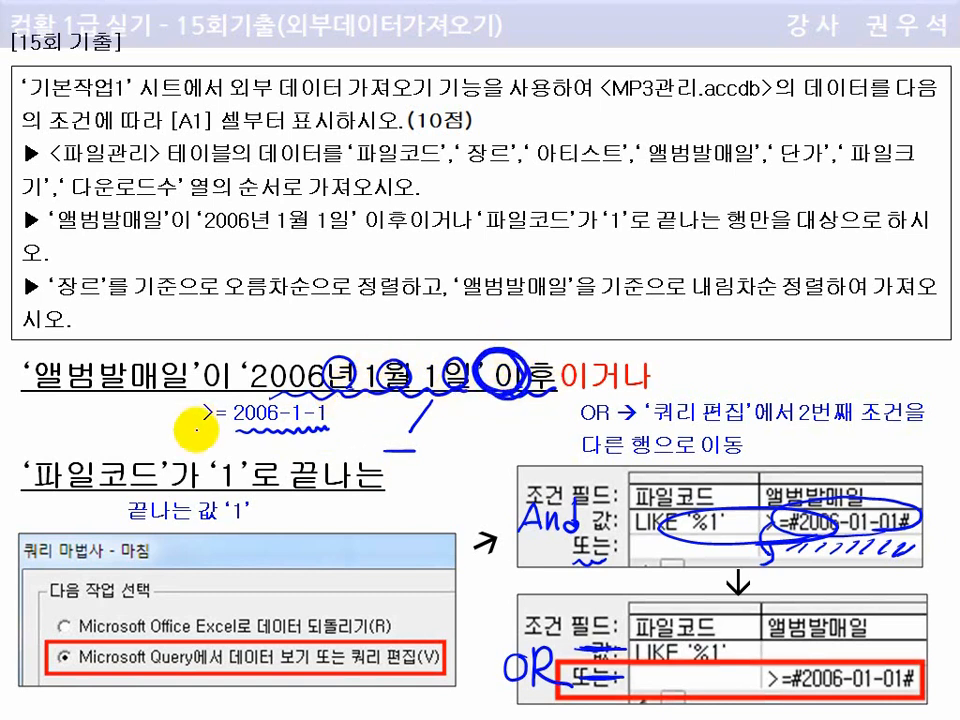
mouse_move(193, 401)
left_mouse_down()
mouse_move(192, 424)
mouse_move(217, 410)
left_mouse_up()
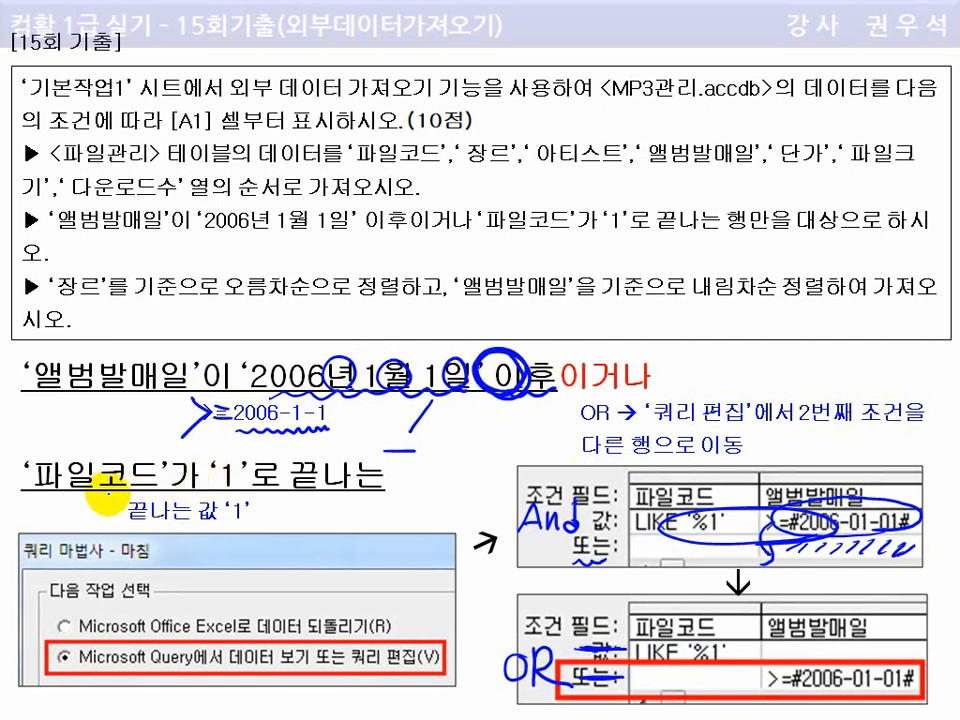
left_click_drag(200, 497, 340, 500)
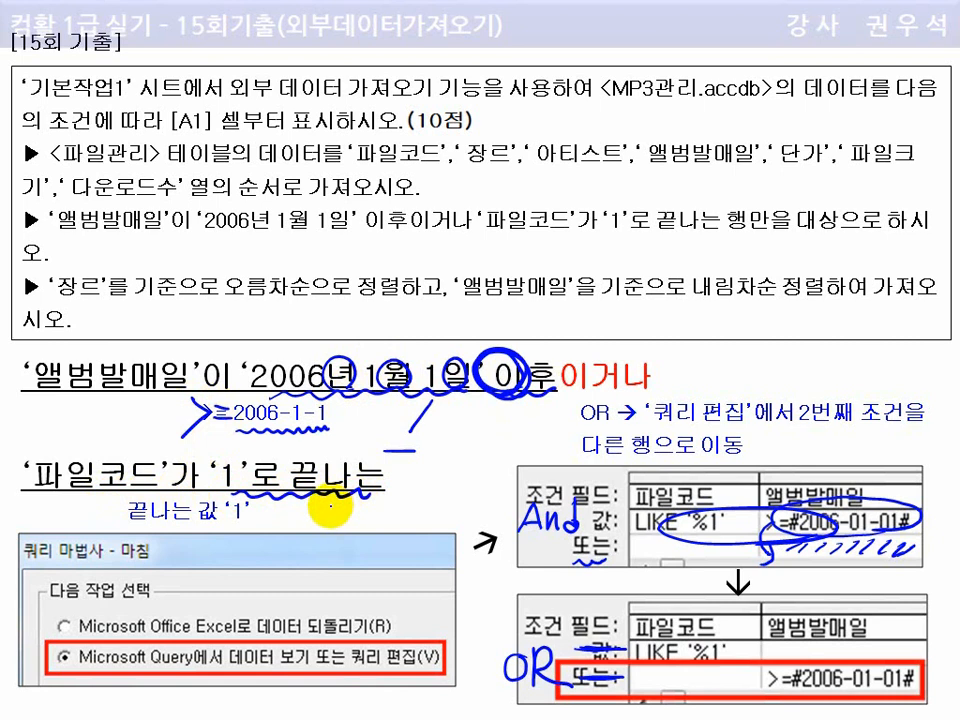
left_click_drag(122, 522, 180, 528)
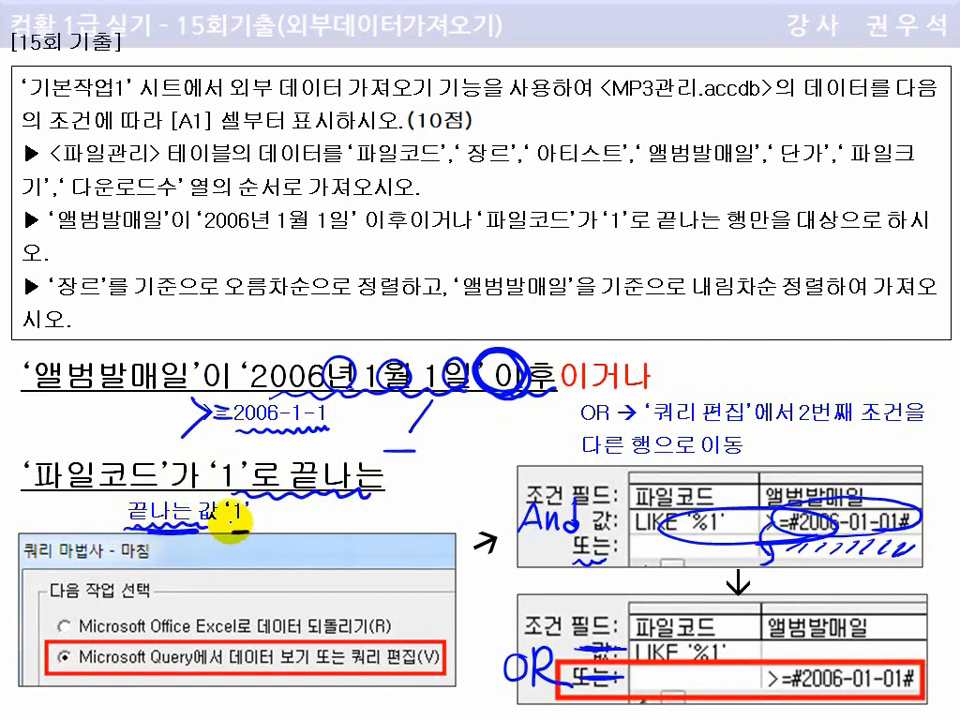
Switch to the 기출15회 workbook in Excel and start a Microsoft Query import using the MS Access Database data source
key("alt+Tab")
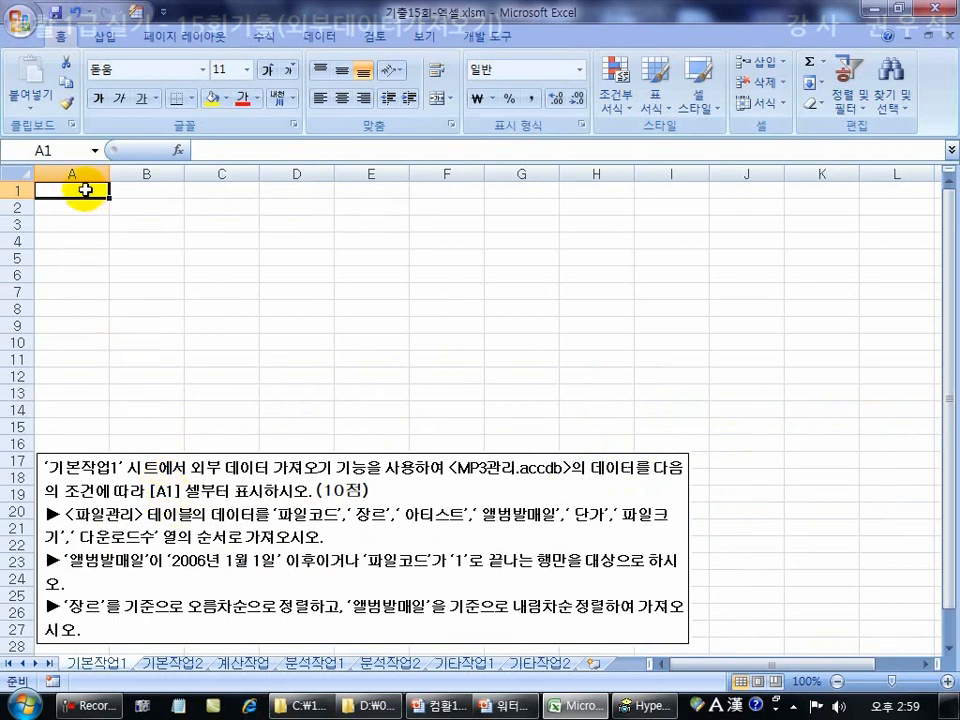
left_click(320, 36)
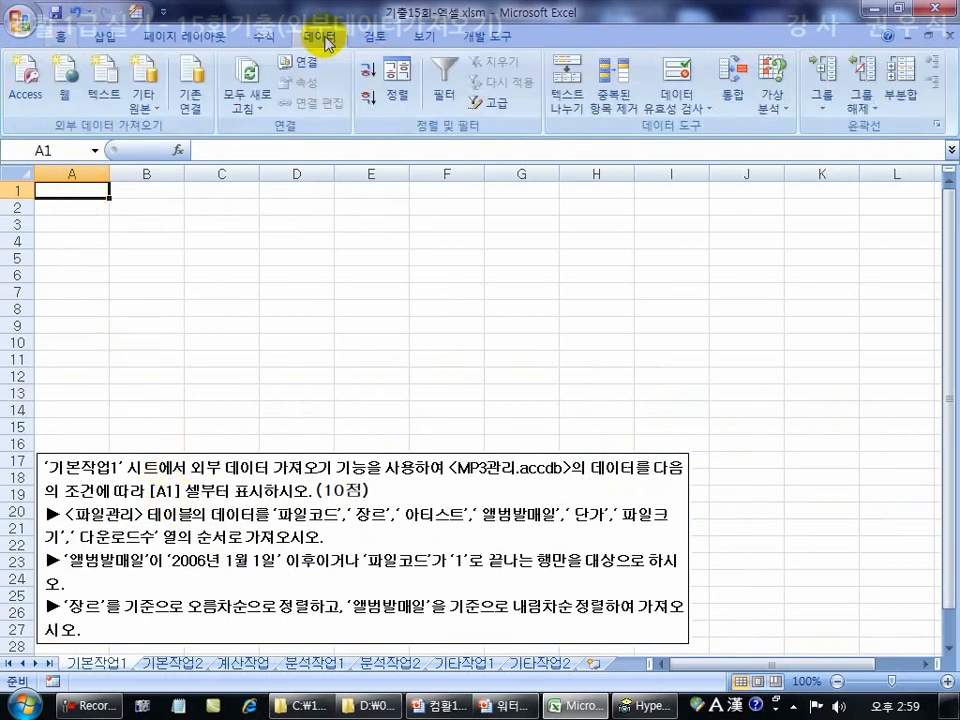
left_click(143, 99)
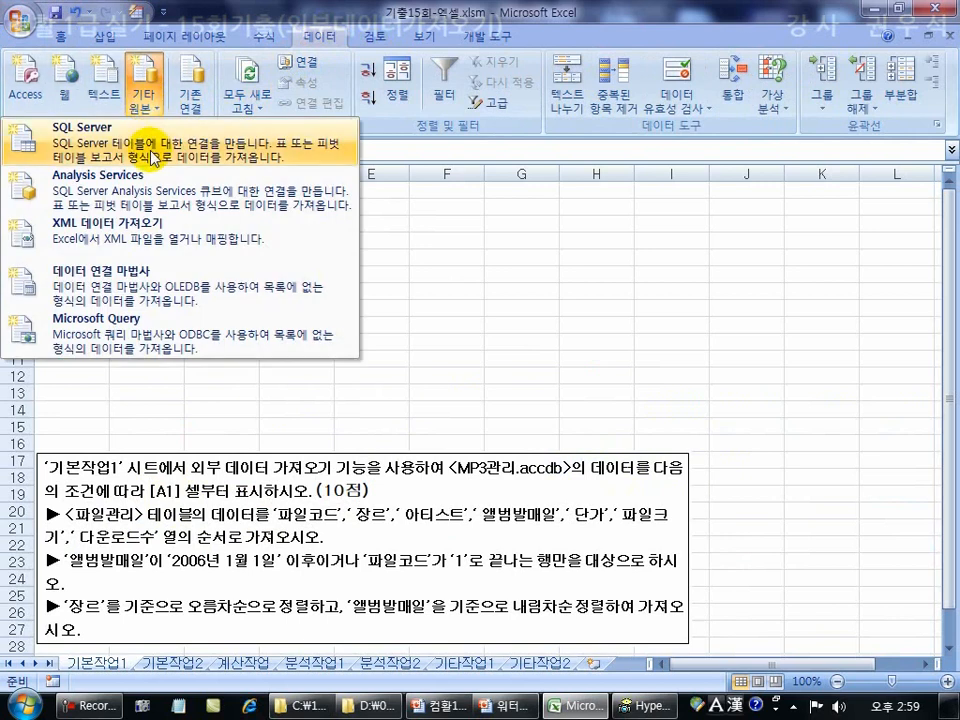
left_click(117, 336)
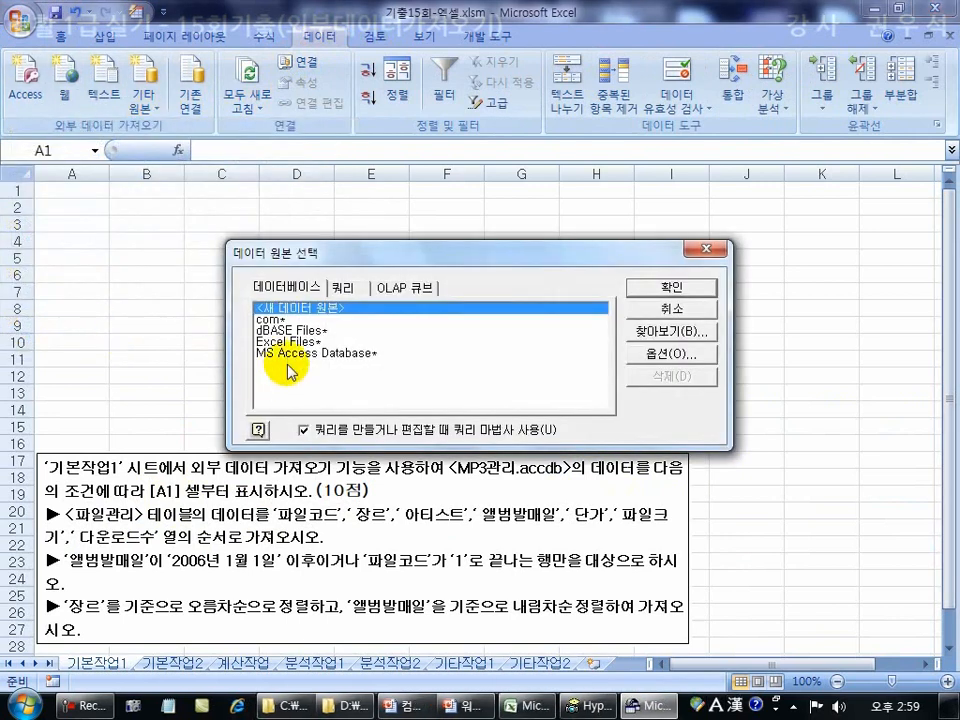
double_click(287, 354)
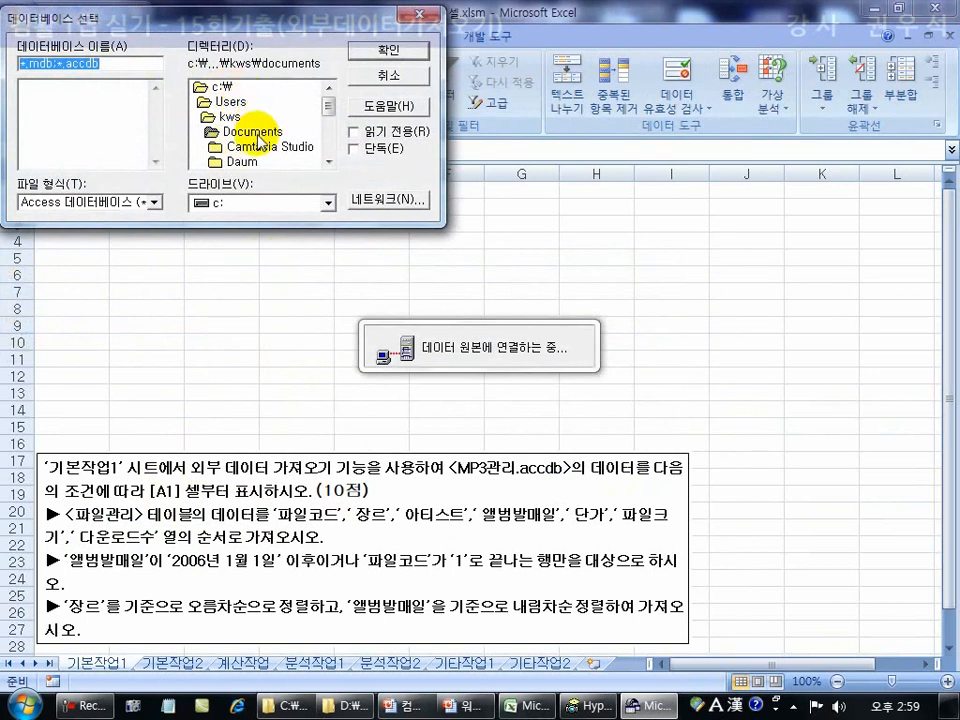
Connect the query to the MP3관리.accdb database in the folder c:\1\15
double_click(226, 88)
double_click(216, 101)
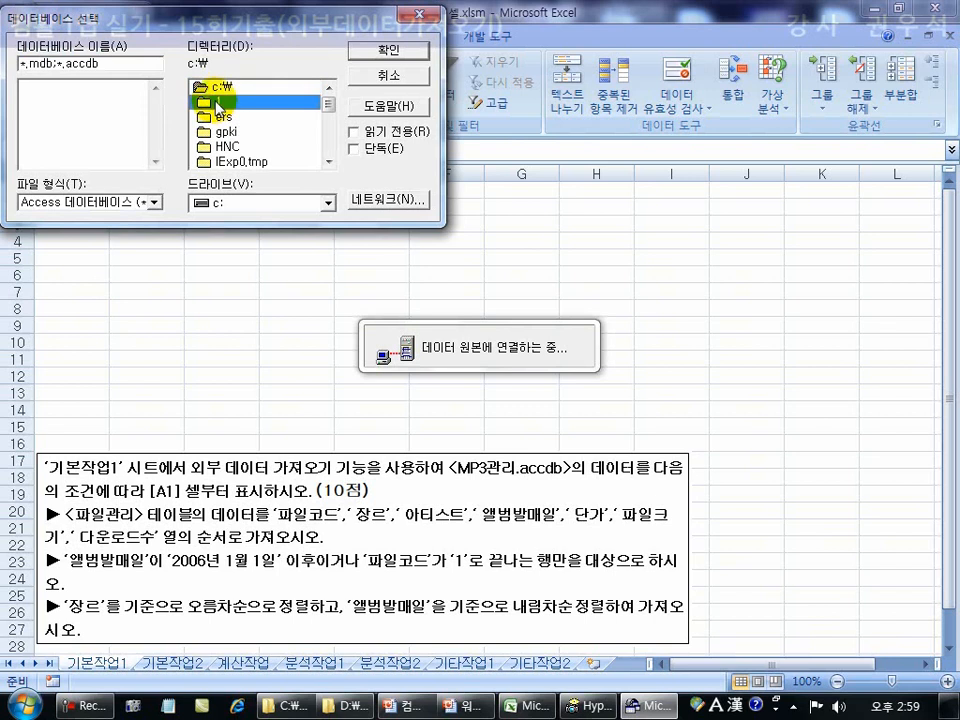
scroll(318, 145, "down", 5)
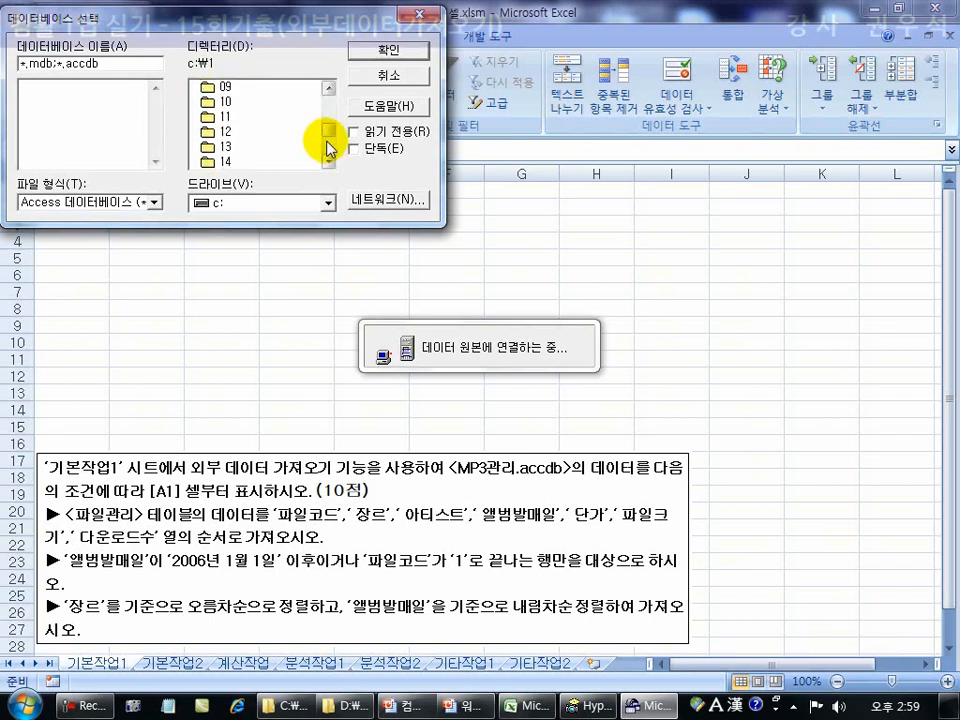
double_click(226, 101)
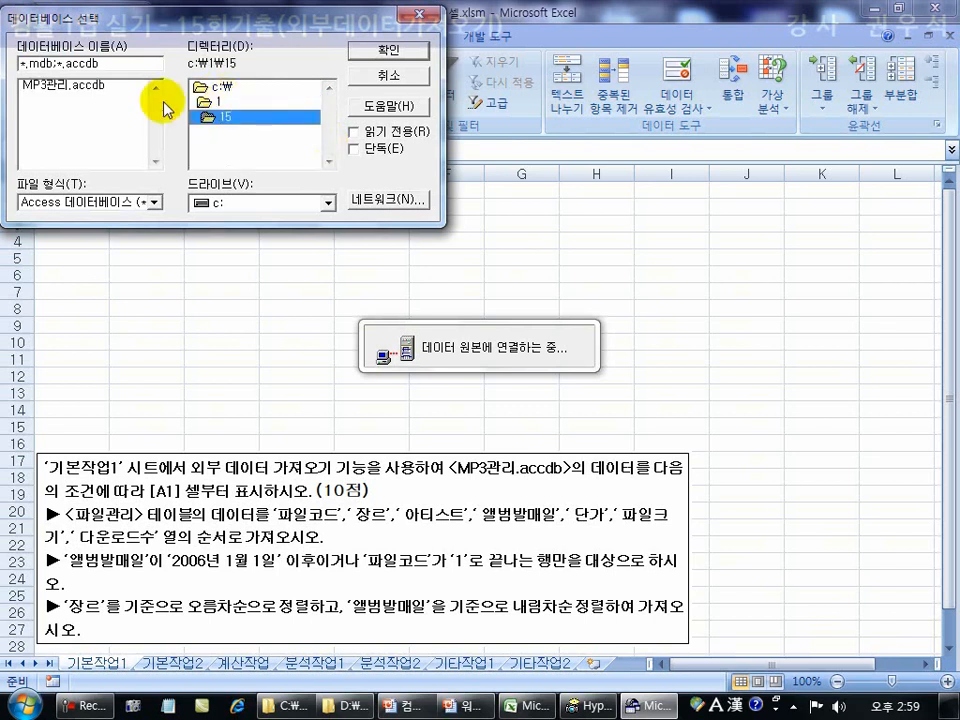
double_click(58, 87)
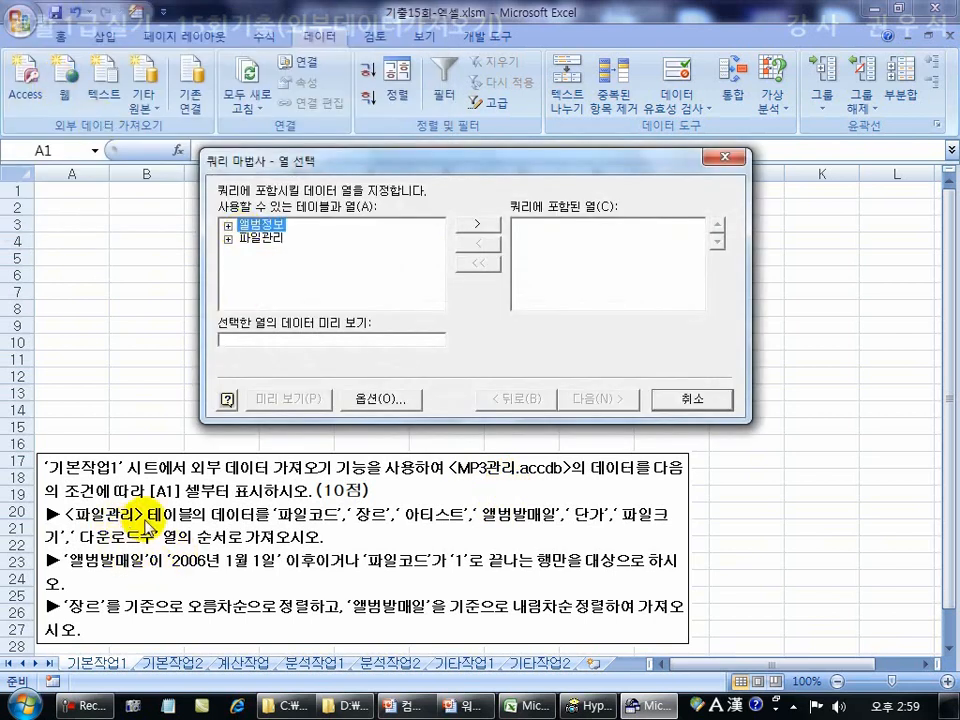
Include the 파일관리 table's columns 파일코드, 장르, 아티스트, 앨범발매일, 단가, 파일크기 and 다운로드수 in the query, in that order
left_click(229, 240)
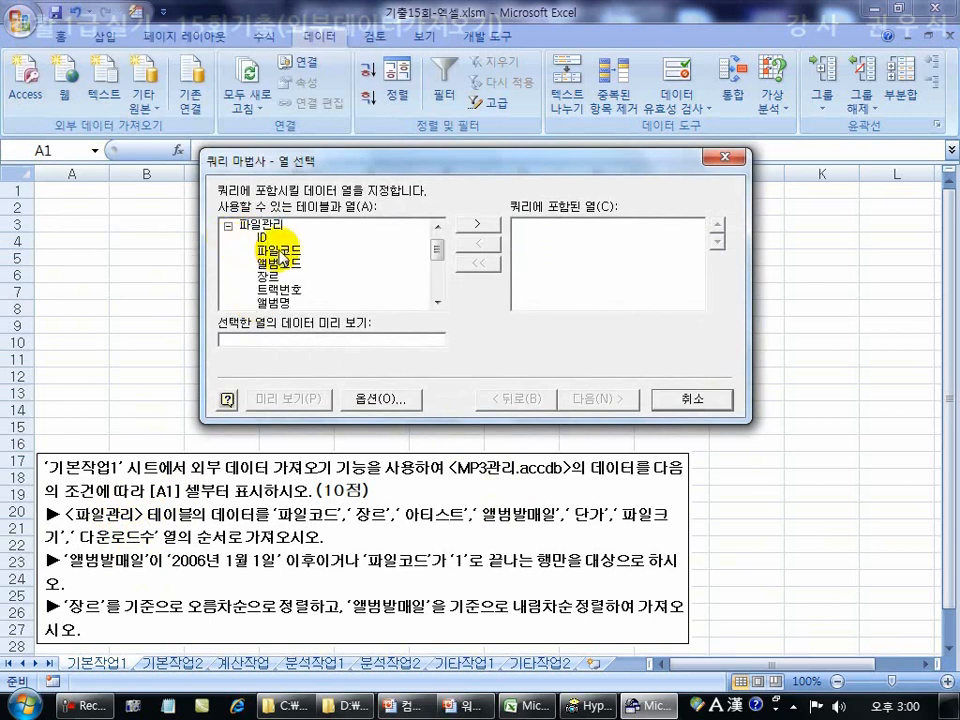
double_click(276, 250)
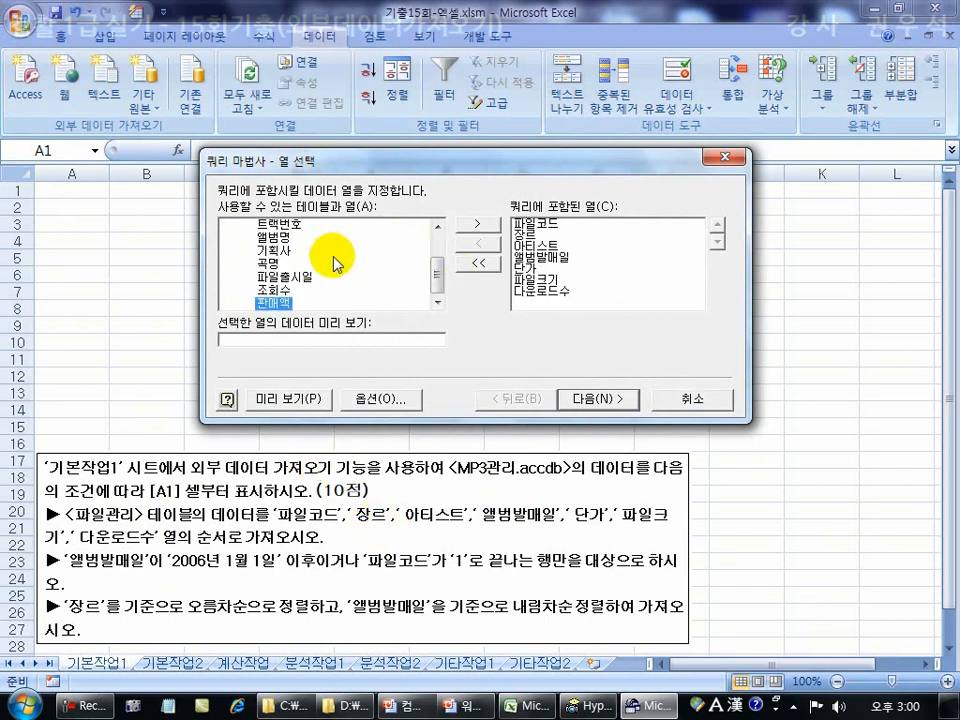
left_click(614, 400)
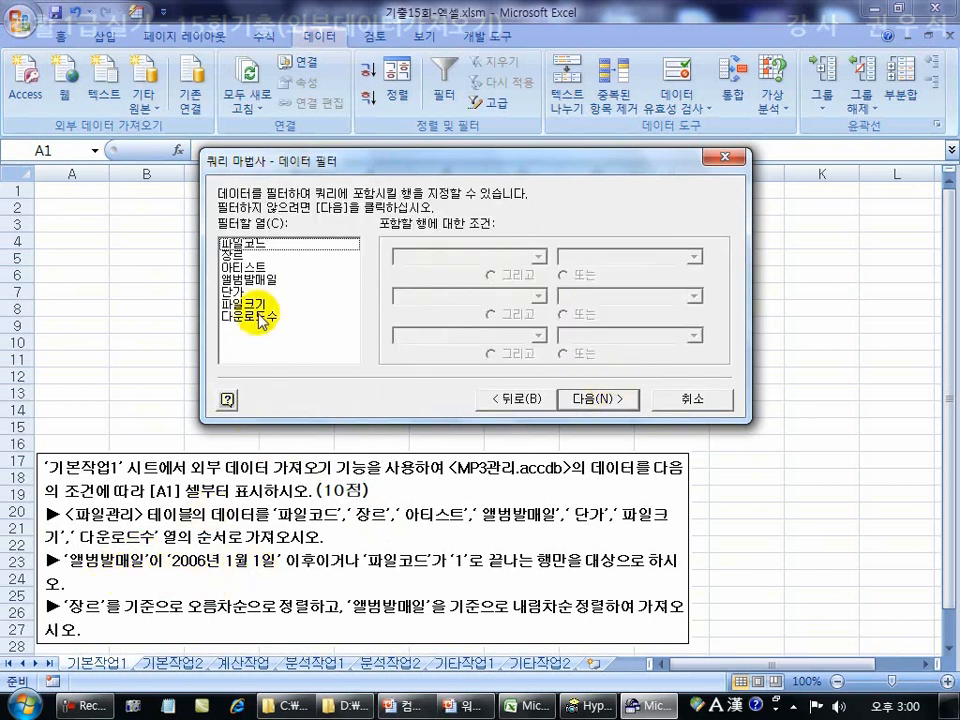
Filter the 앨범발매일 column to values >= 2006-1-1
left_click(260, 280)
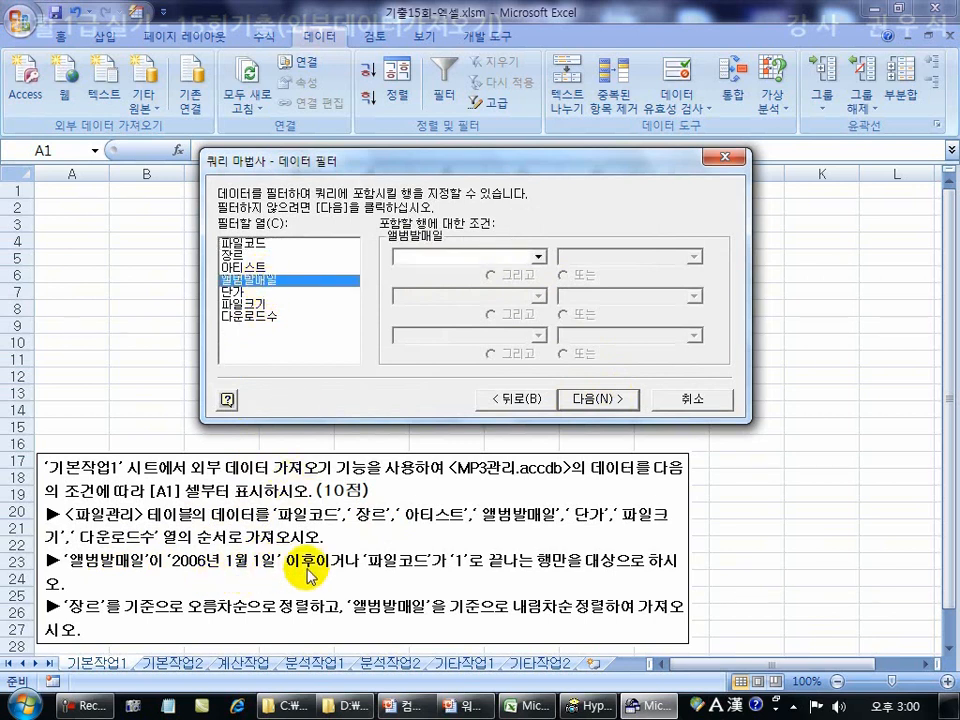
left_click(538, 257)
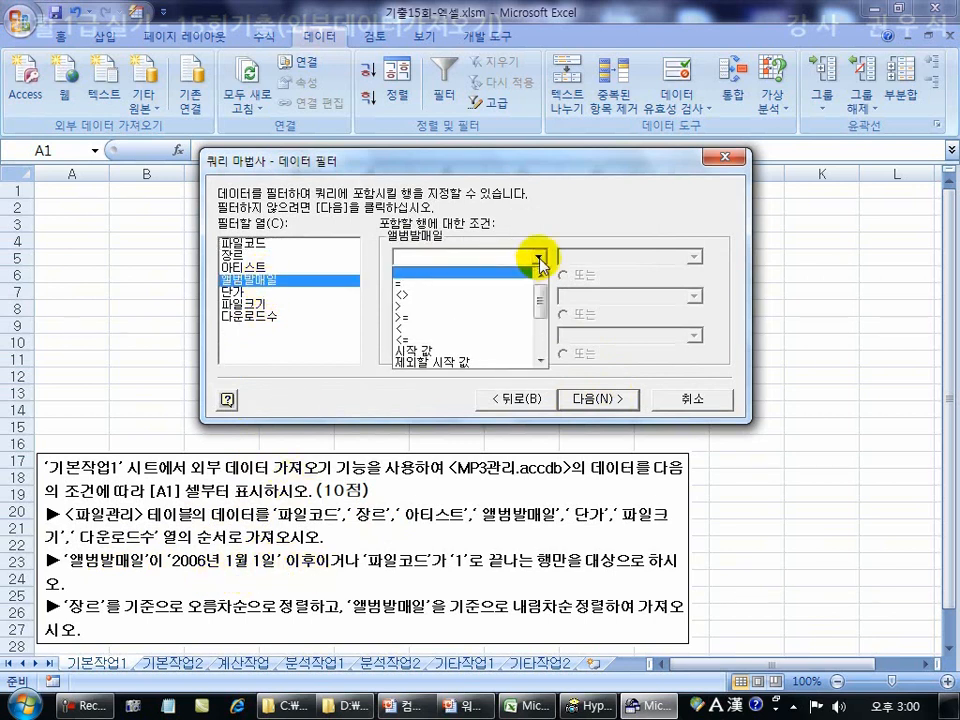
left_click(506, 317)
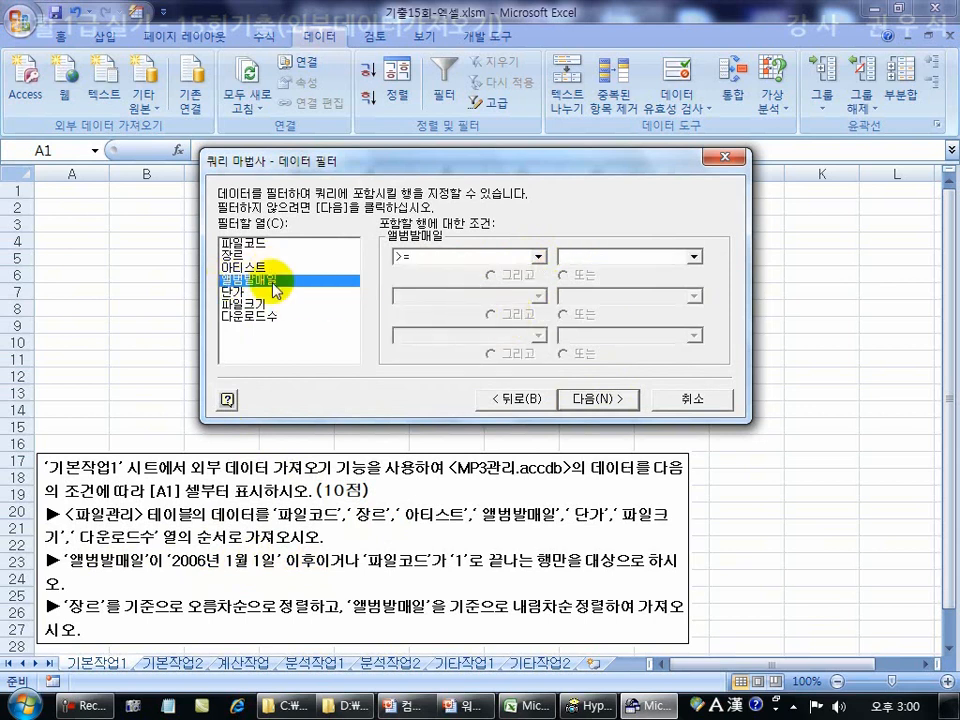
left_click(695, 258)
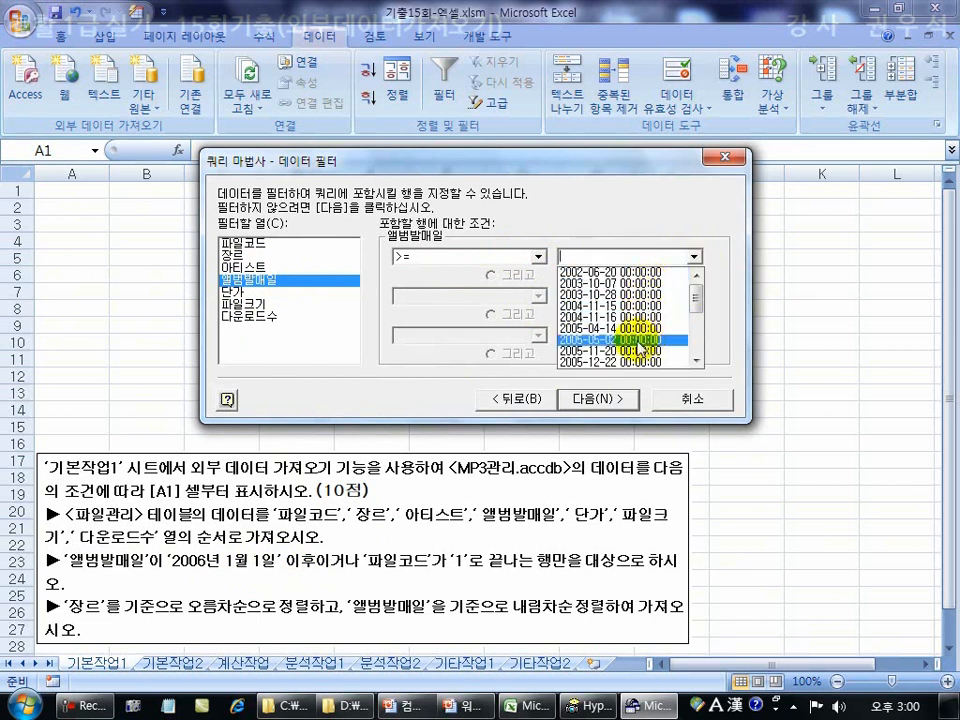
left_click(589, 257)
type("2006-1-1")
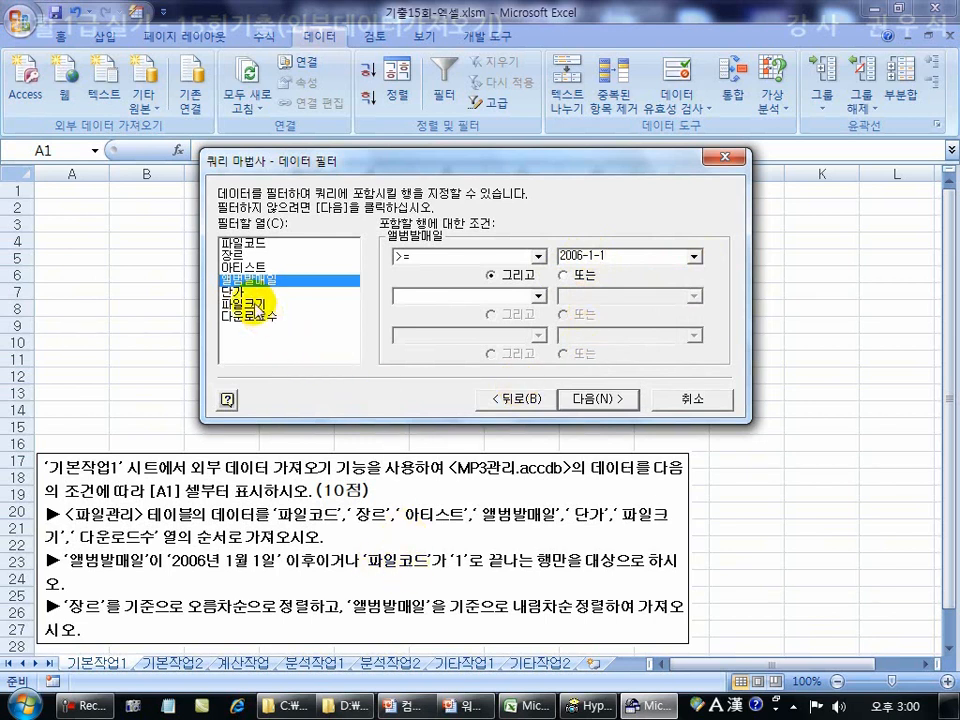
Filter the 파일코드 column with the condition 끝나는 값 1 and continue to the sort order
left_click(243, 245)
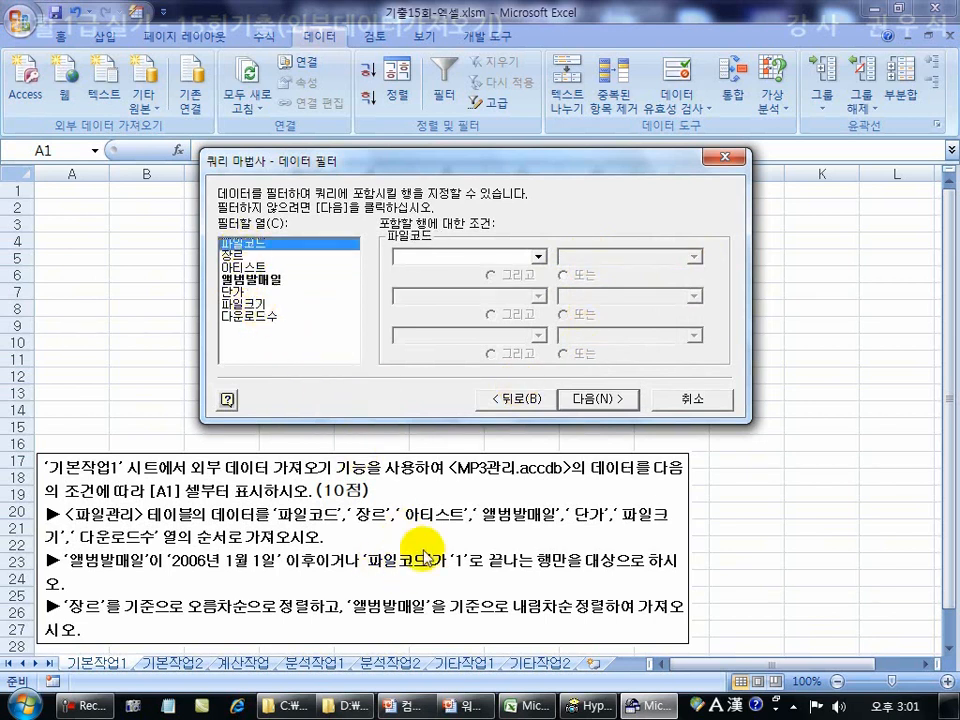
left_click(538, 257)
left_click_drag(536, 300, 536, 326)
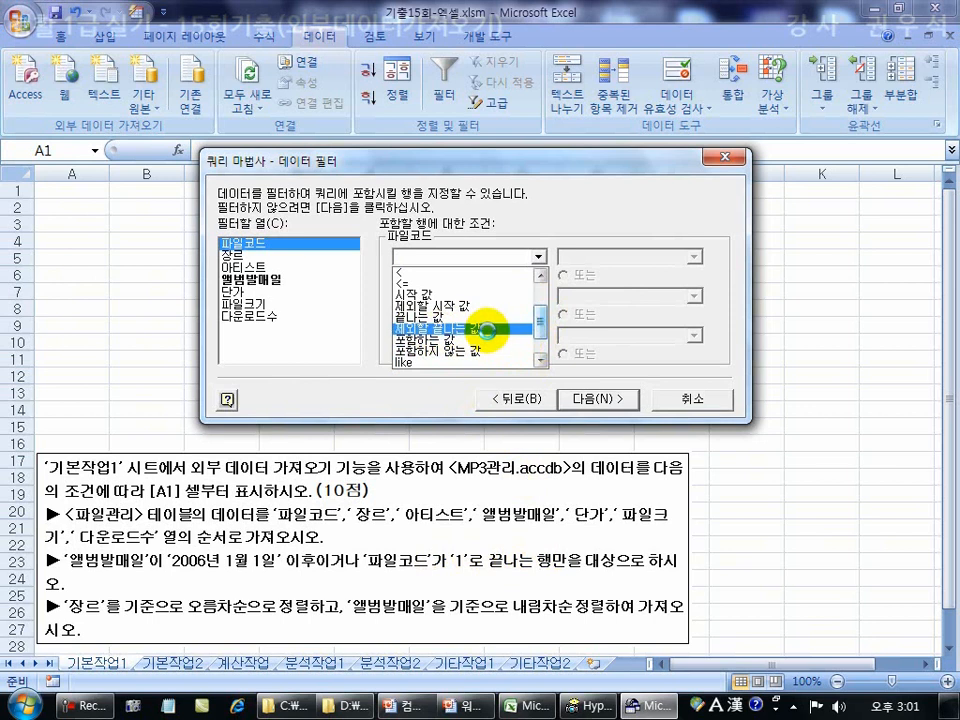
left_click(437, 317)
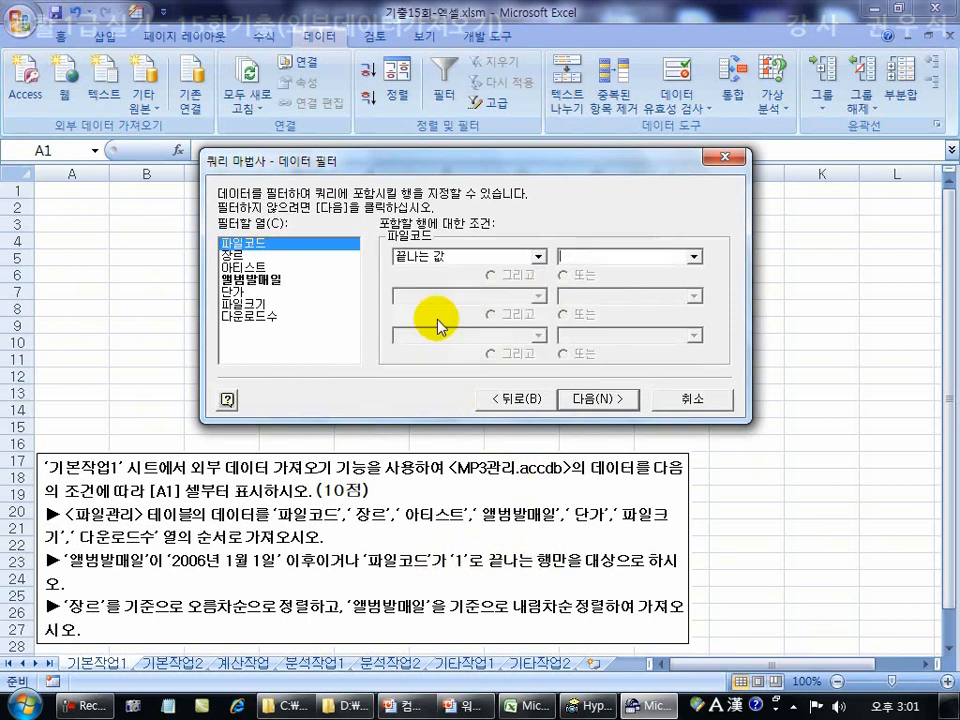
type("1")
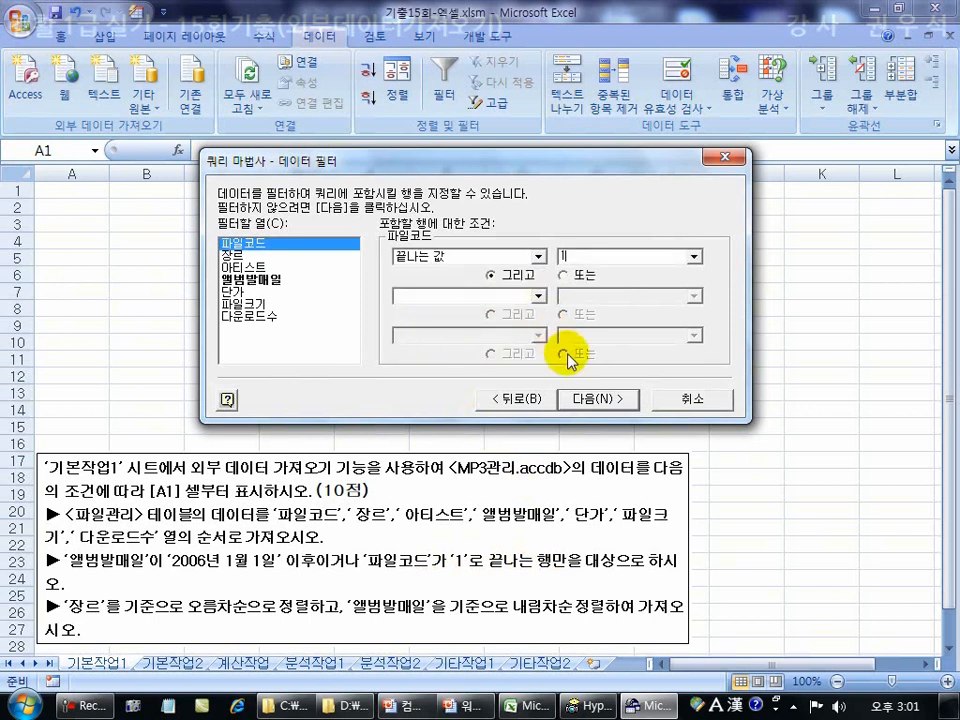
left_click(589, 400)
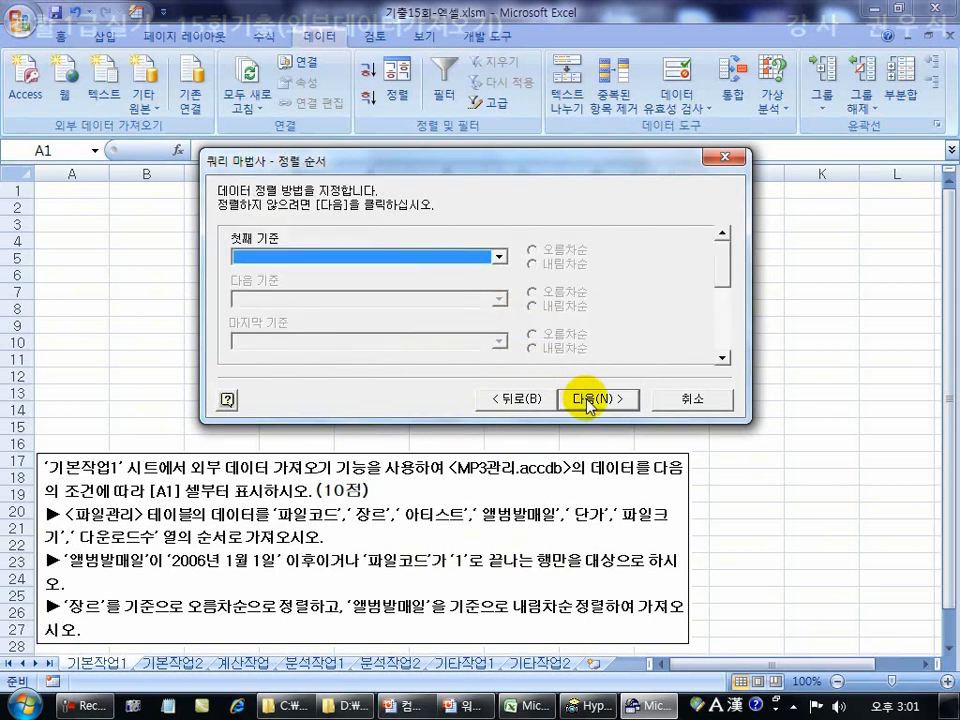
Sort the query by 장르 ascending (오름차순), with 앨범발매일 descending (내림차순) as the second key
left_click(500, 258)
left_click(465, 297)
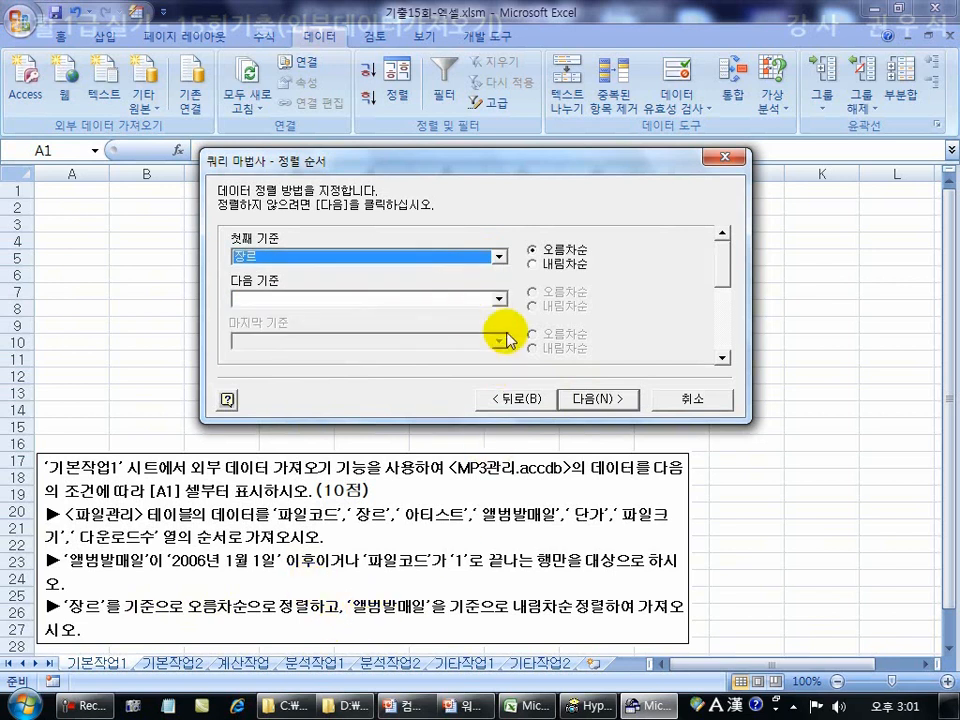
left_click(498, 299)
left_click(466, 337)
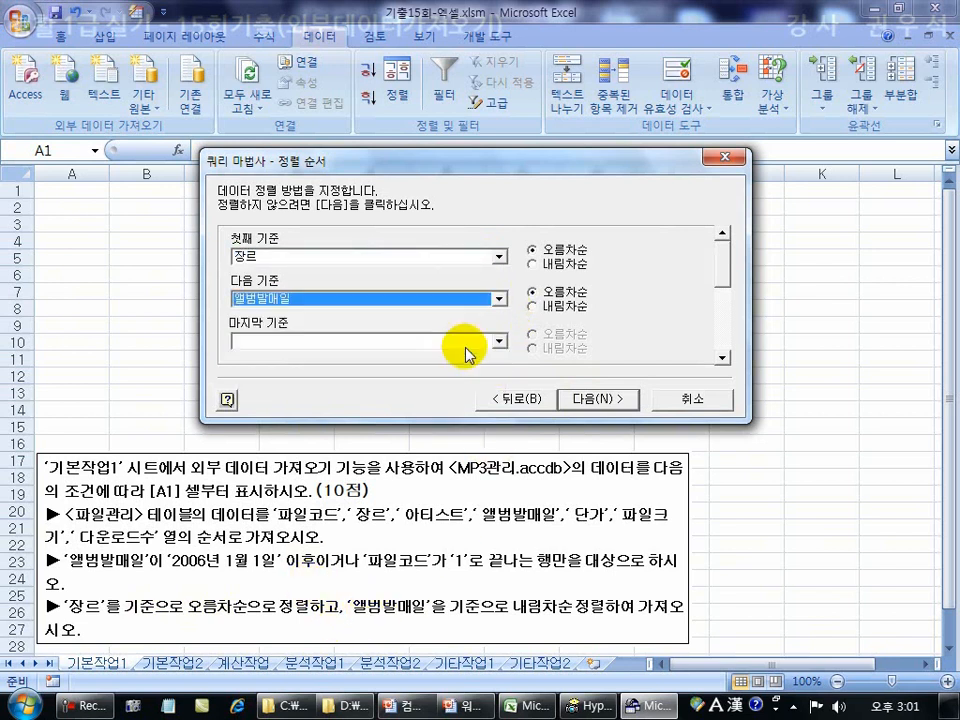
left_click(534, 306)
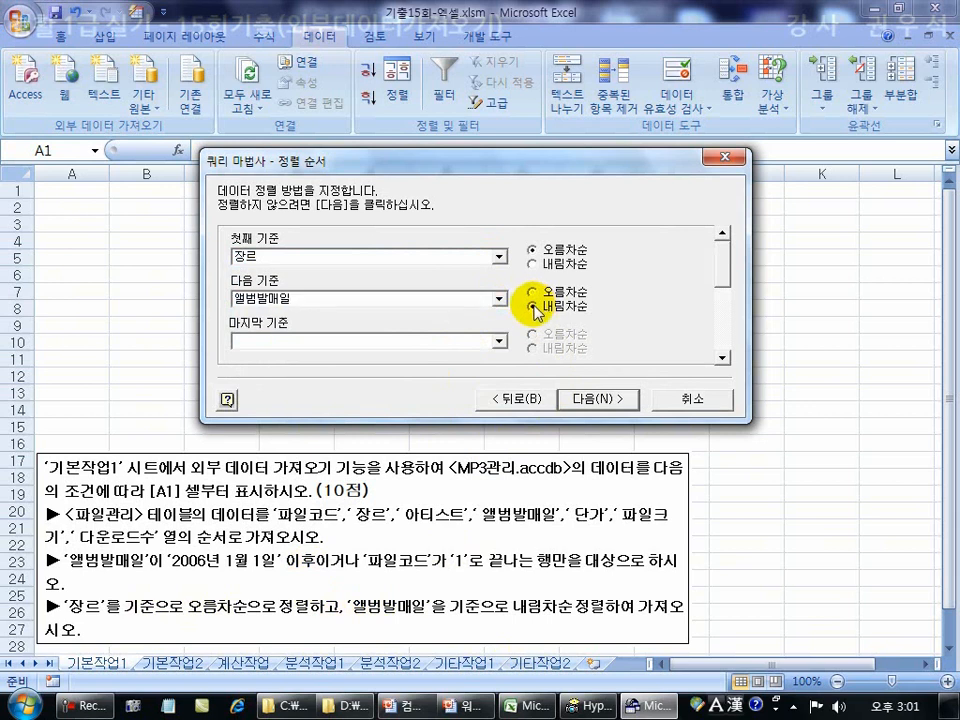
Finish the query wizard with the option to view the data or edit the query in Microsoft Query
left_click(598, 399)
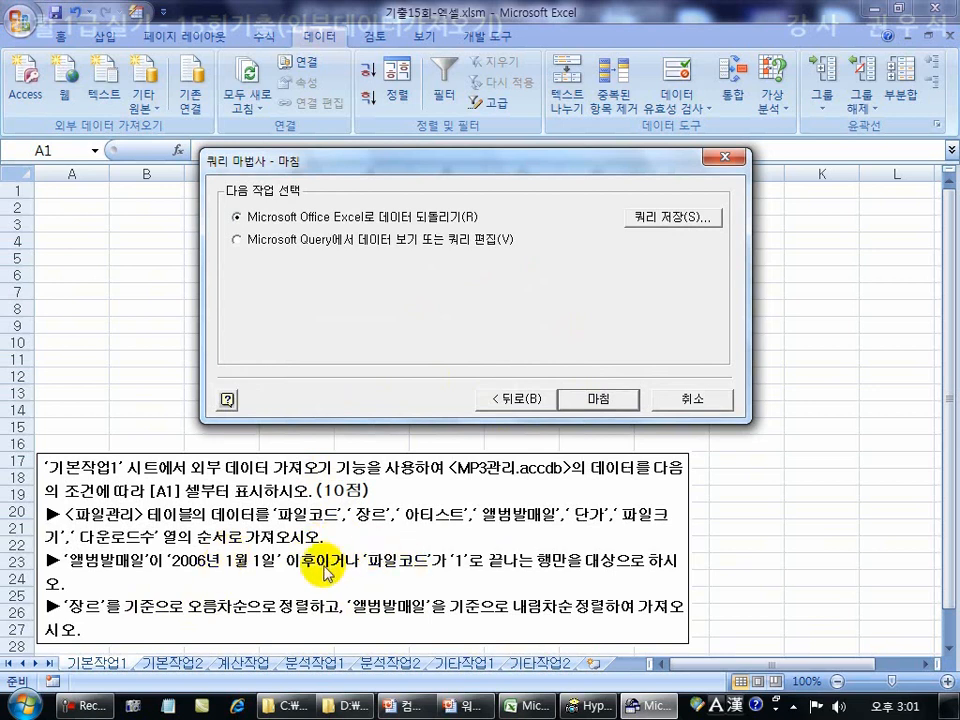
left_click(240, 245)
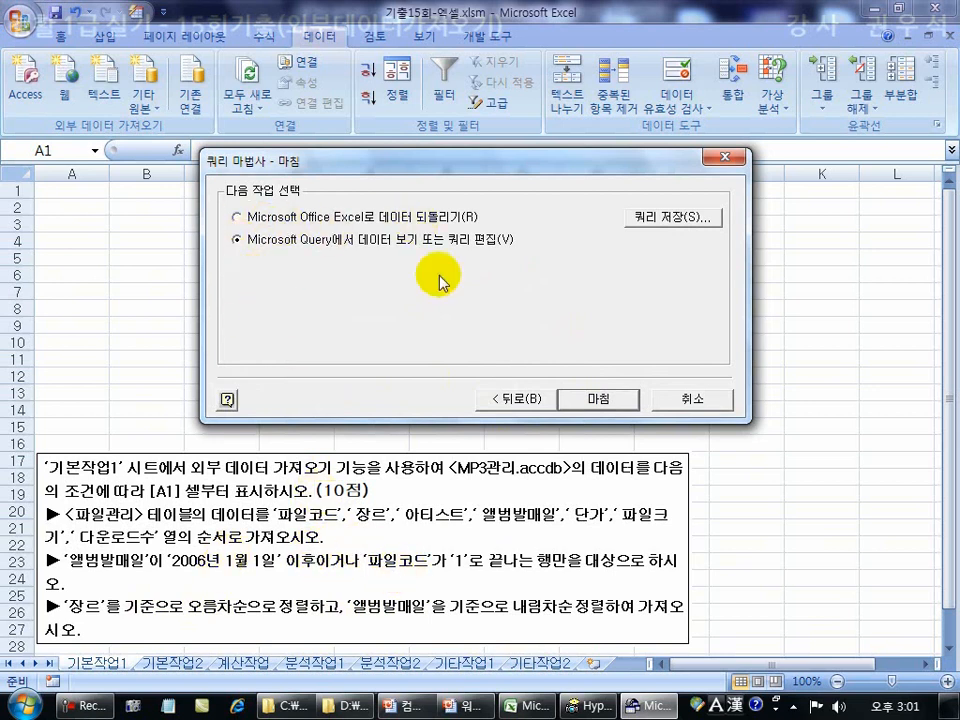
left_click(598, 400)
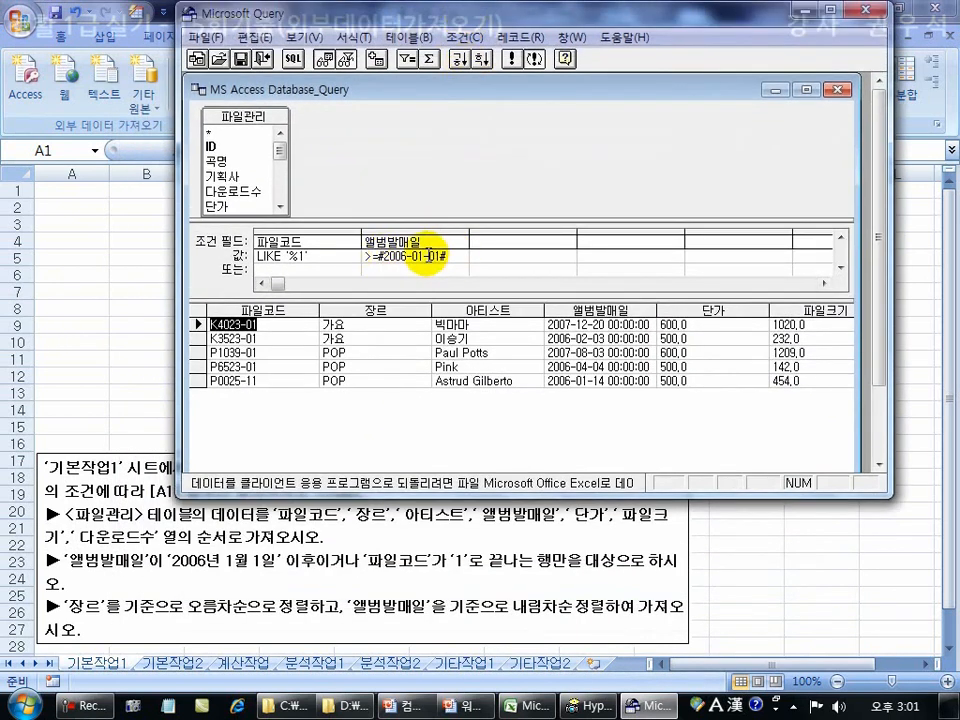
Move the 앨범발매일 criterion >=#2006-01-01# from the value row to the 또는 row and close the query editor
left_click(456, 258)
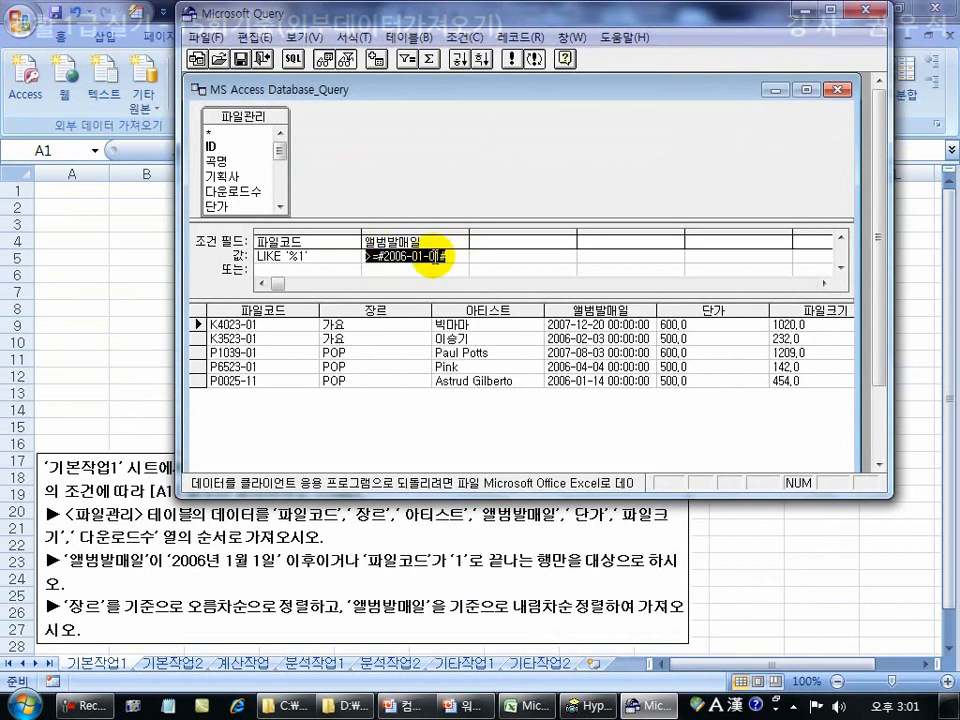
key("Delete")
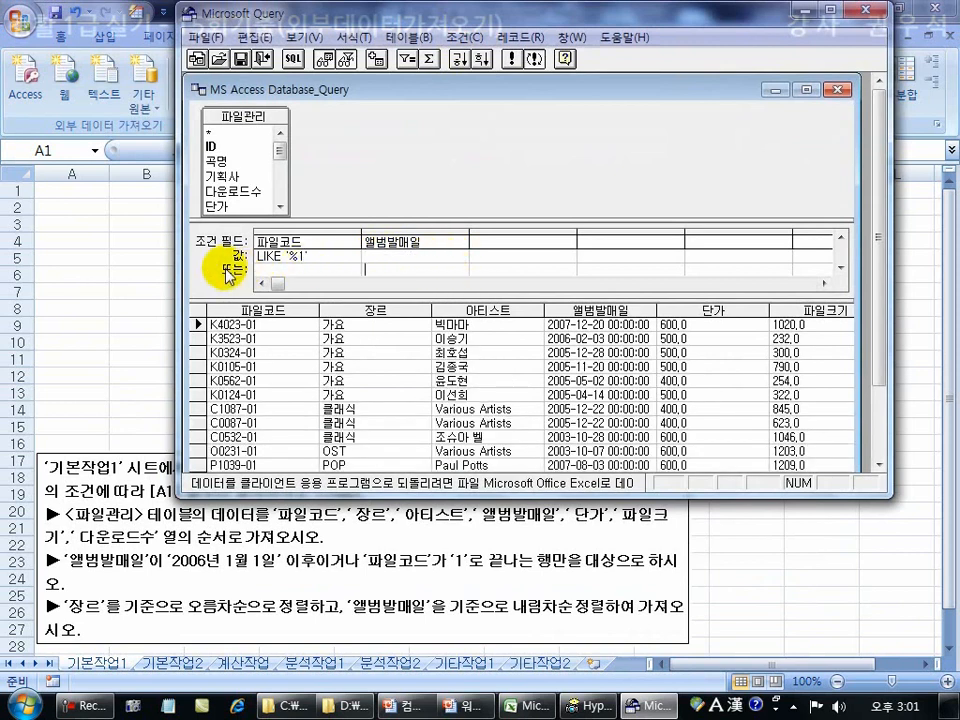
left_click(385, 270)
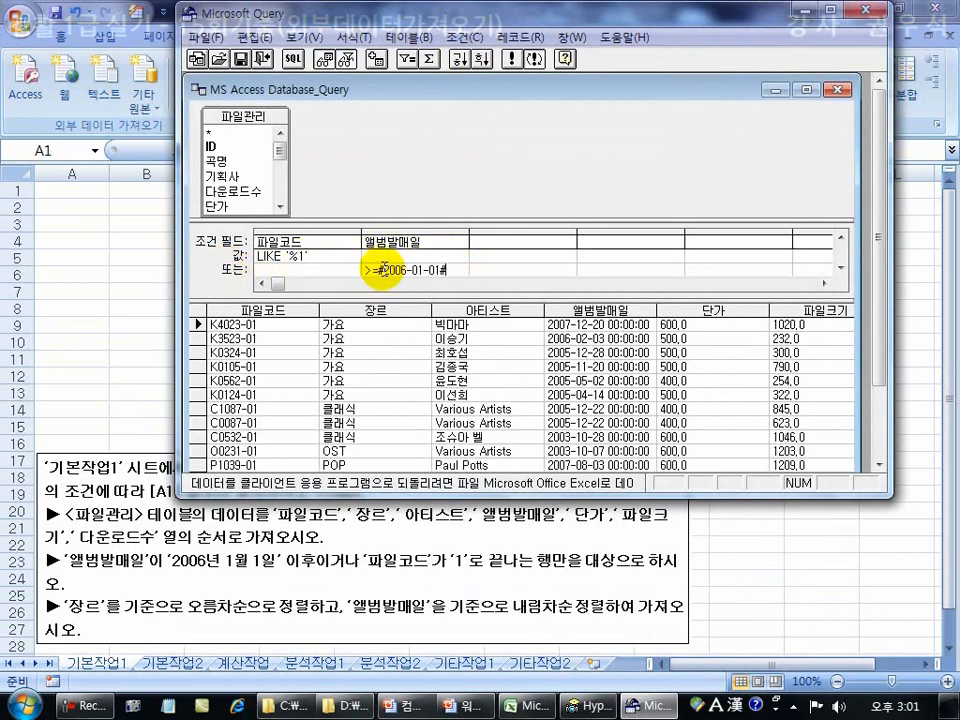
left_click(395, 255)
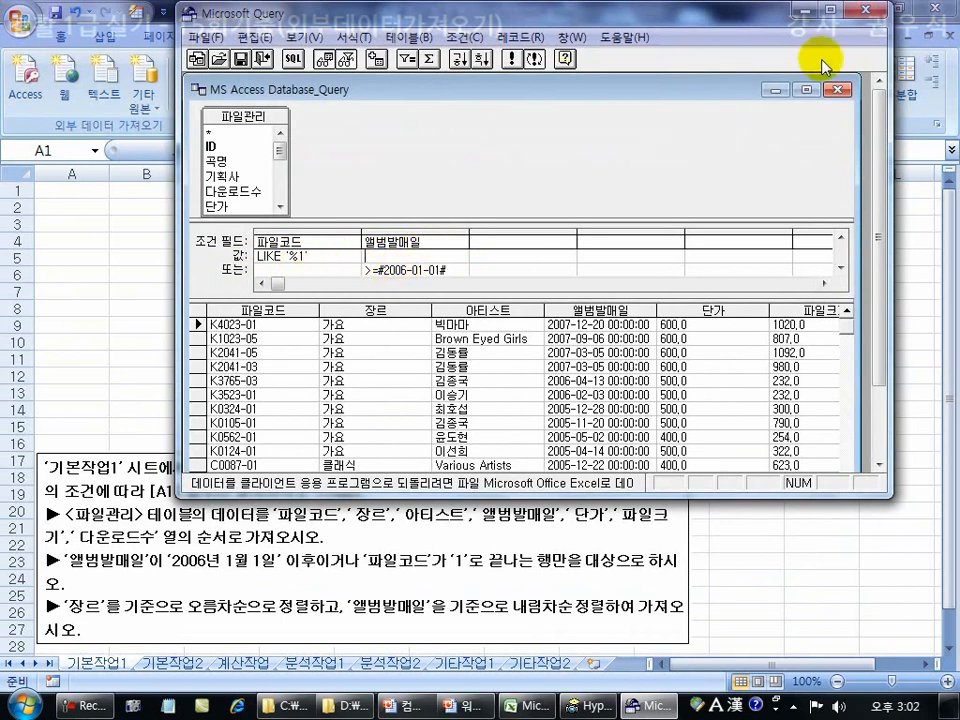
left_click(869, 14)
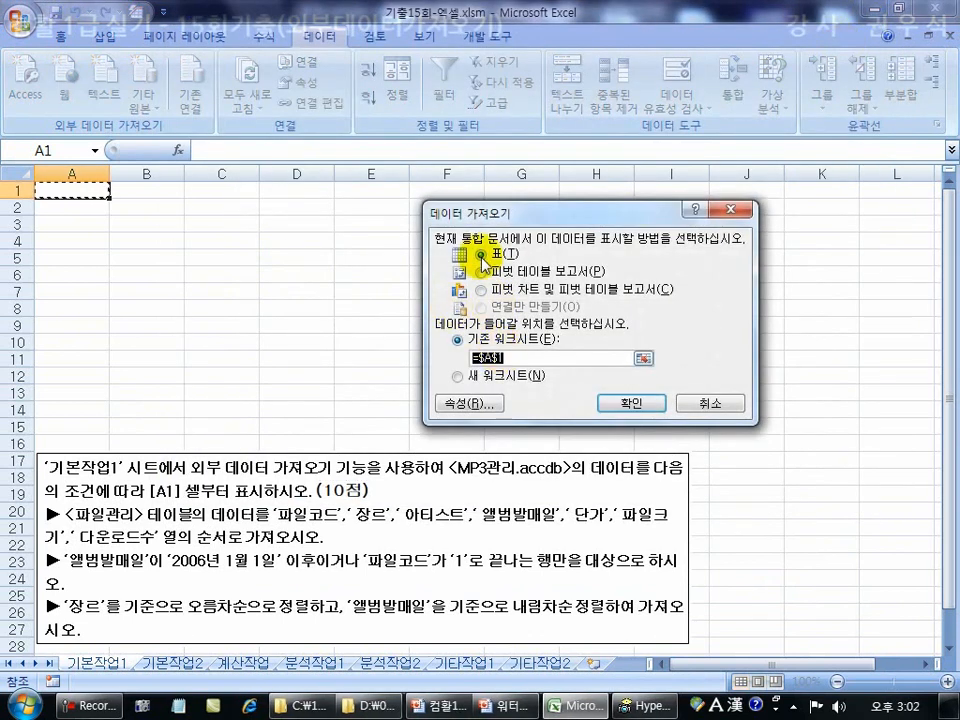
Import the query results as a table (표) into the existing worksheet starting at cell A1
left_click(640, 402)
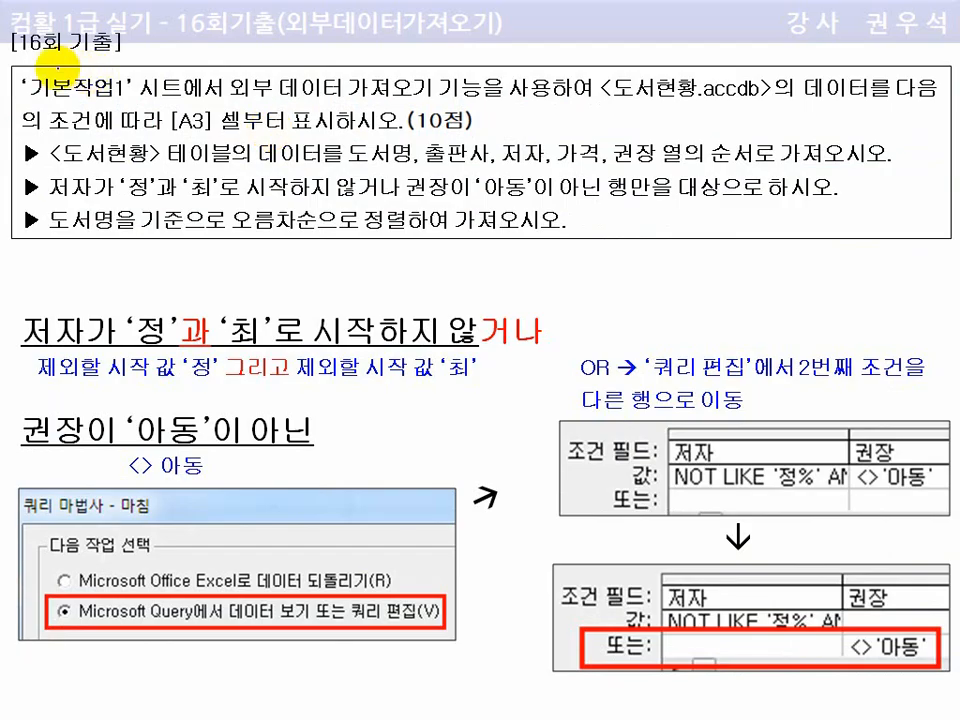
left_click_drag(93, 54, 115, 57)
left_click_drag(236, 70, 236, 109)
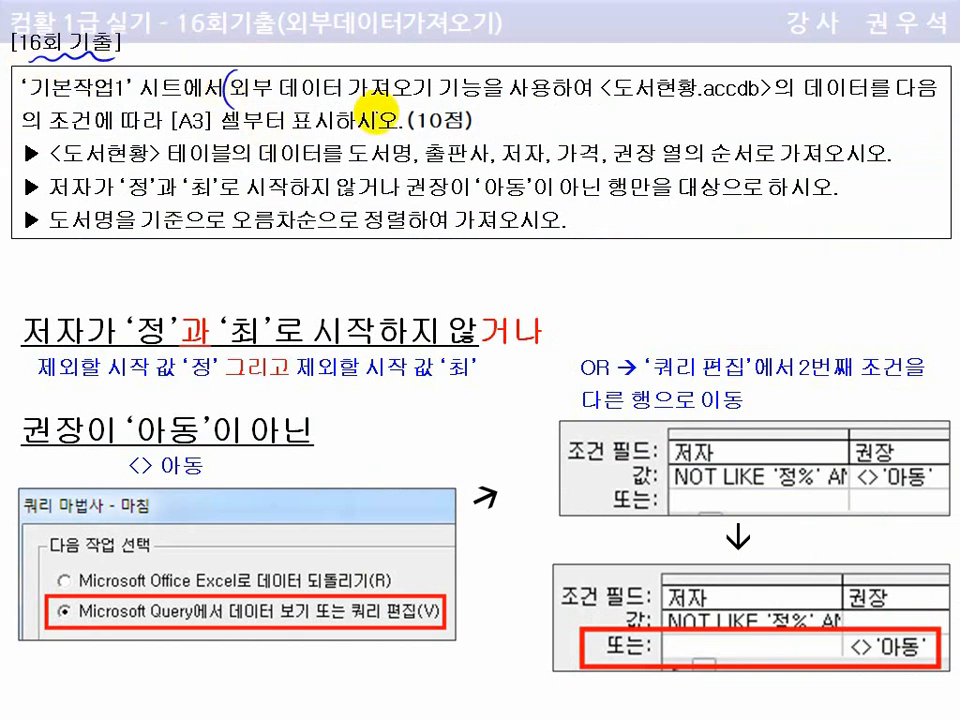
left_click_drag(432, 70, 433, 108)
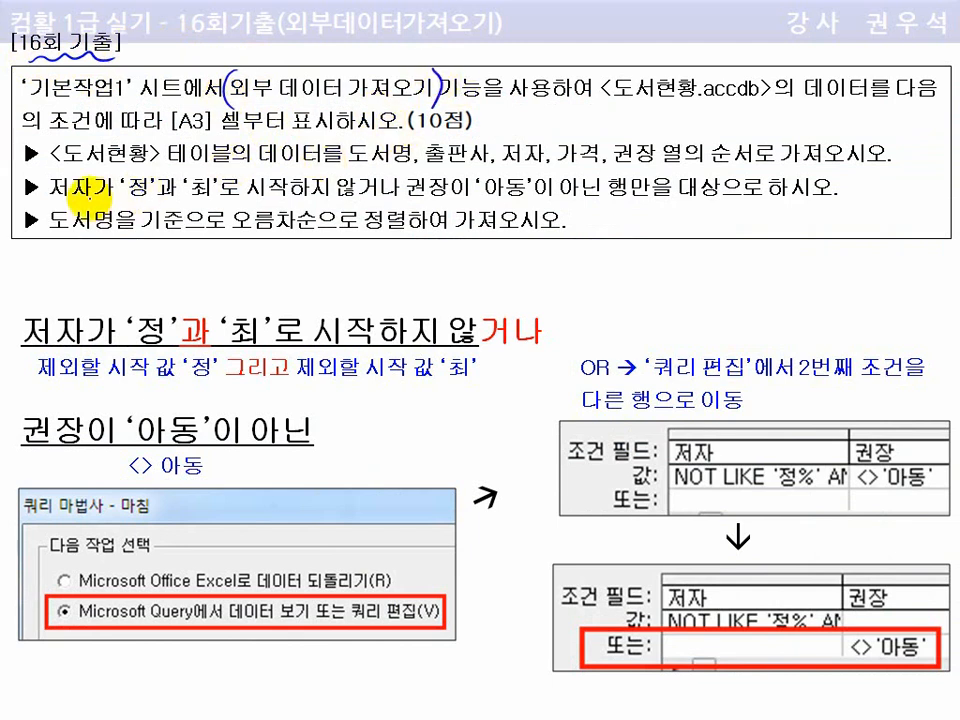
left_click_drag(52, 194, 108, 196)
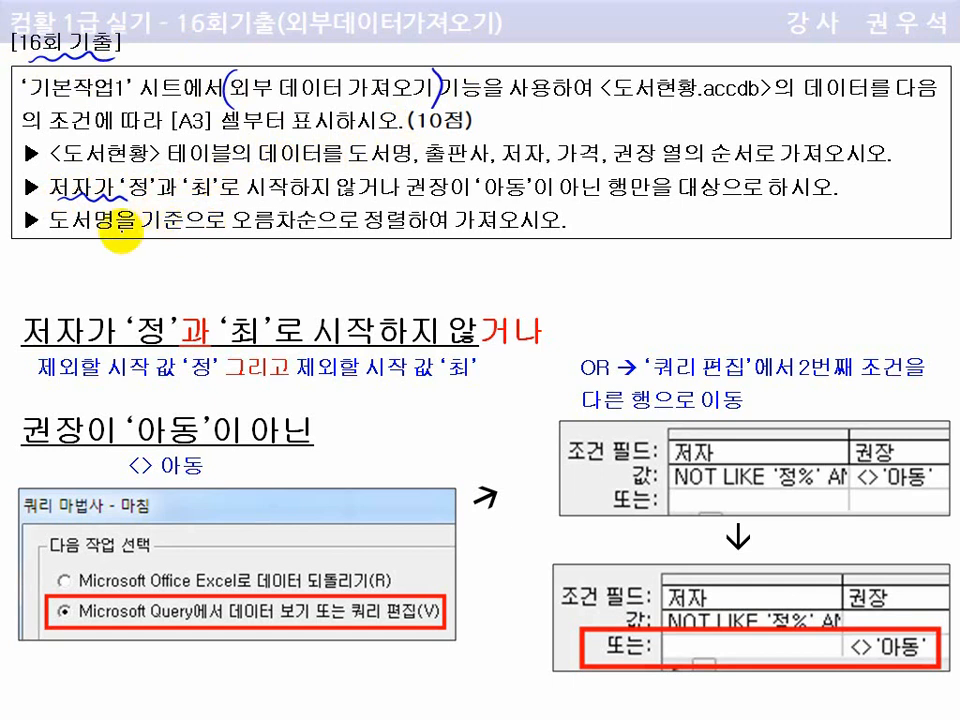
key("e")
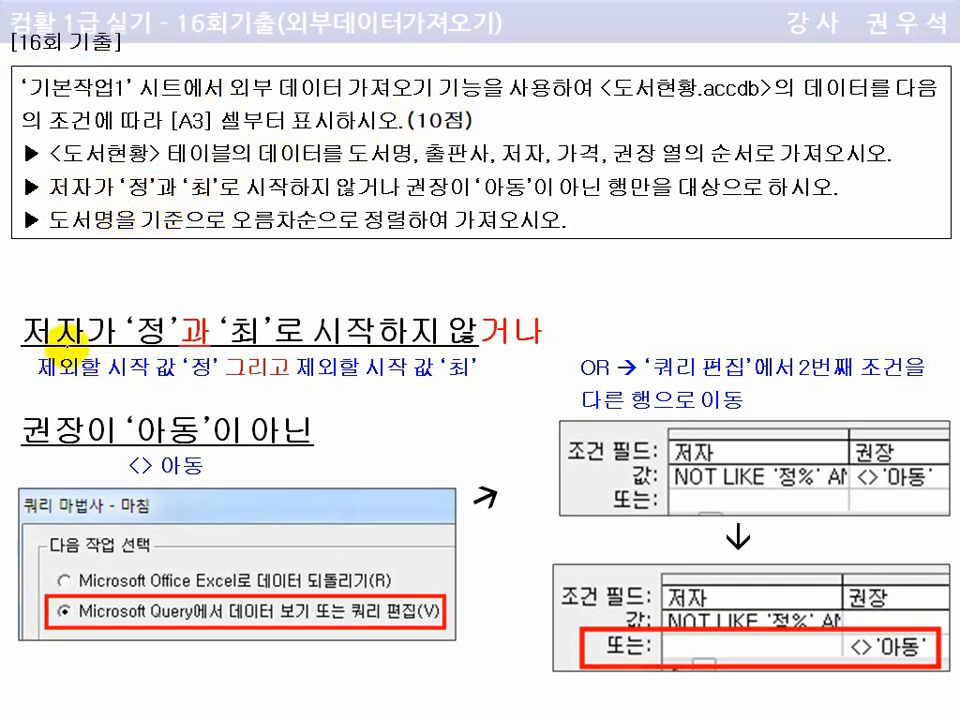
mouse_move(60, 366)
left_mouse_down()
mouse_move(72, 362)
mouse_move(62, 402)
left_mouse_up()
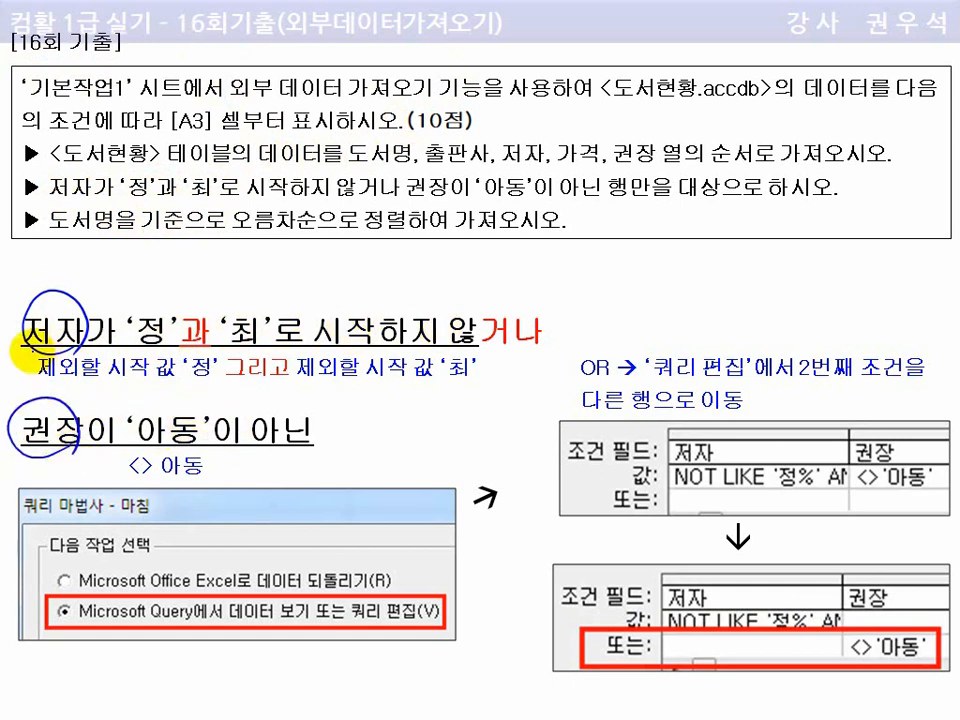
left_click_drag(25, 347, 73, 349)
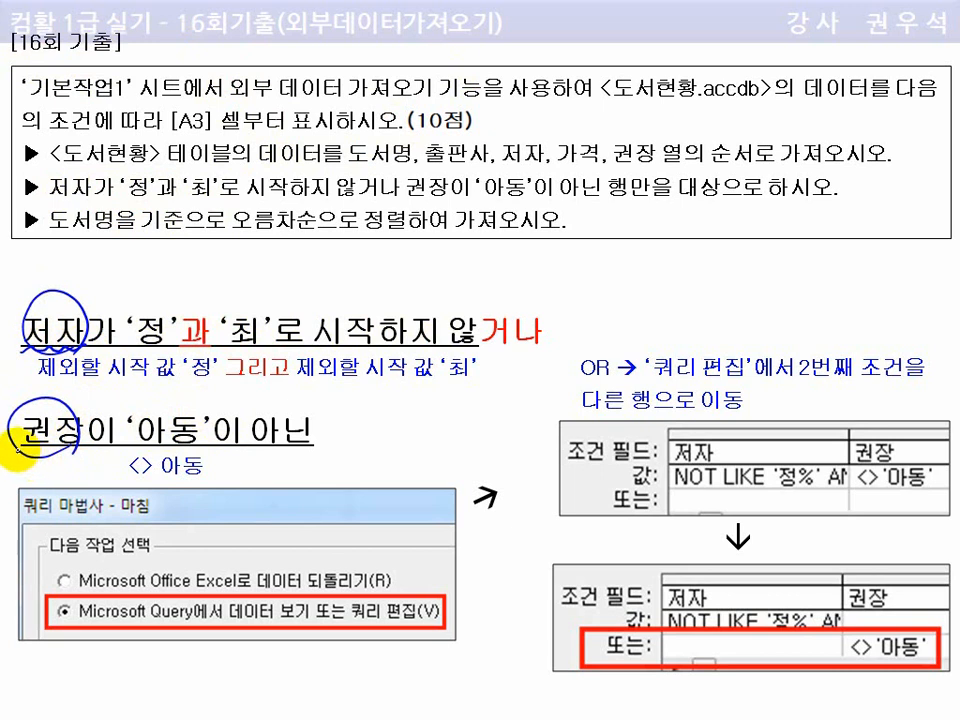
left_click_drag(18, 453, 84, 448)
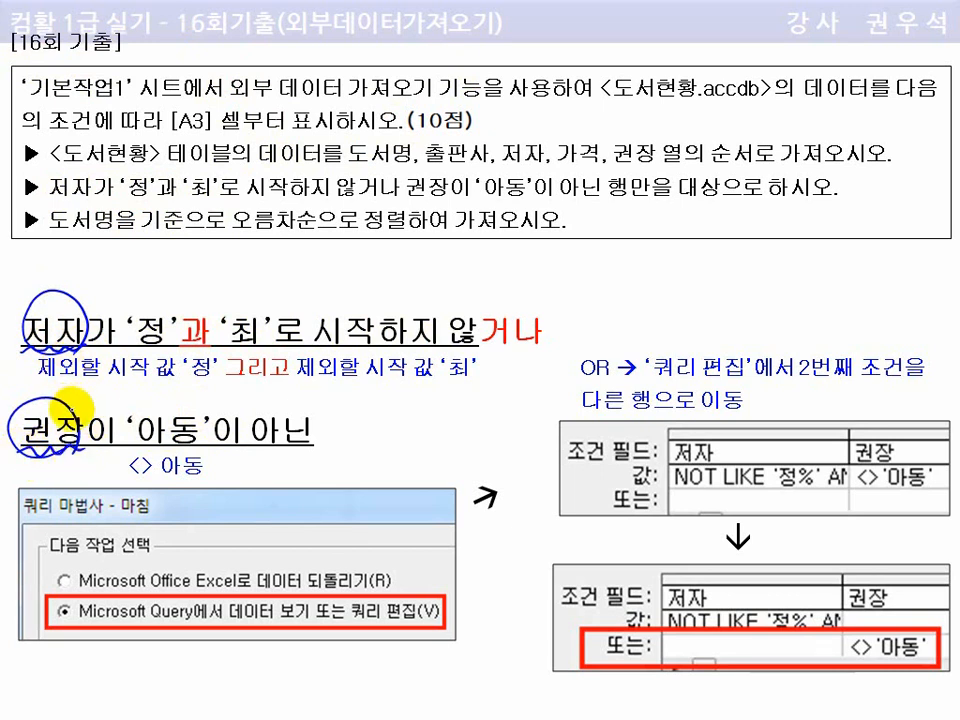
key("e")
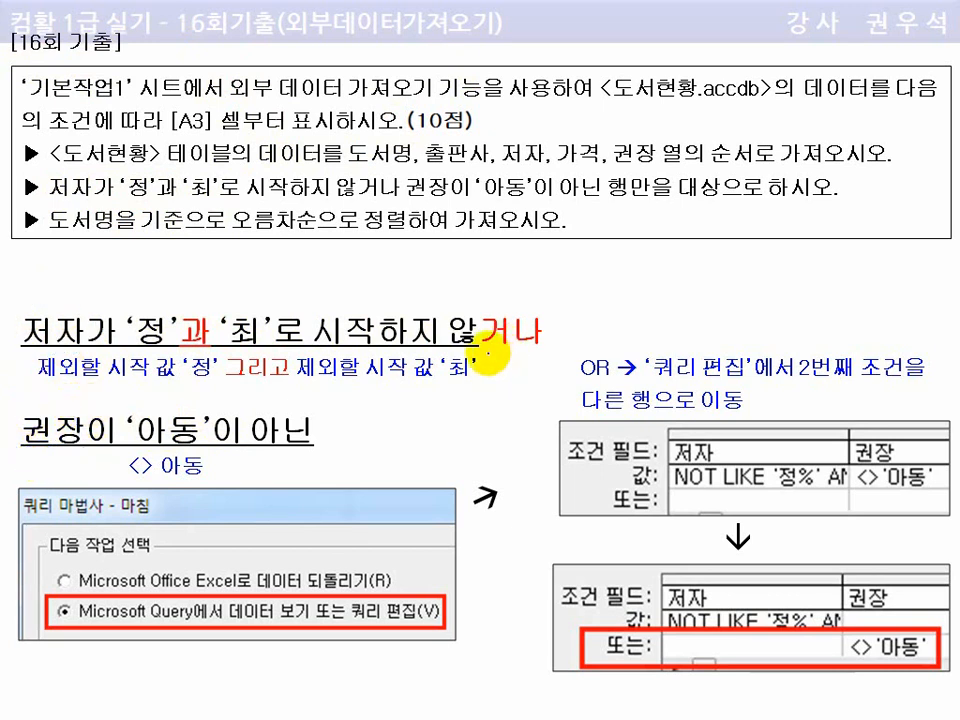
left_click_drag(485, 349, 498, 354)
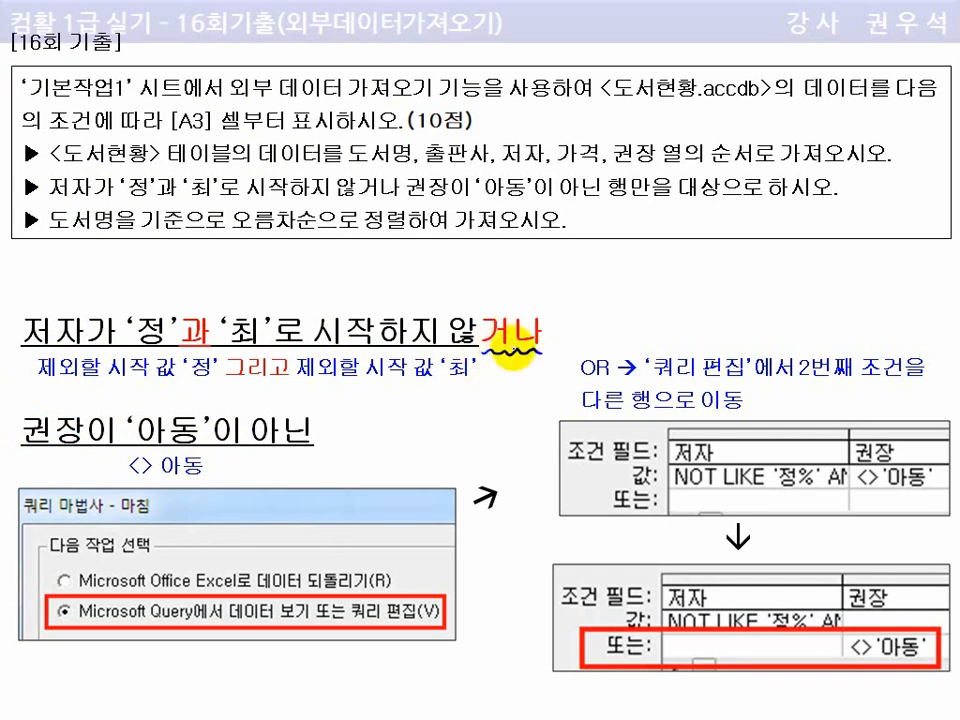
mouse_move(507, 374)
left_mouse_down()
mouse_move(502, 396)
mouse_move(507, 375)
mouse_move(545, 398)
left_mouse_up()
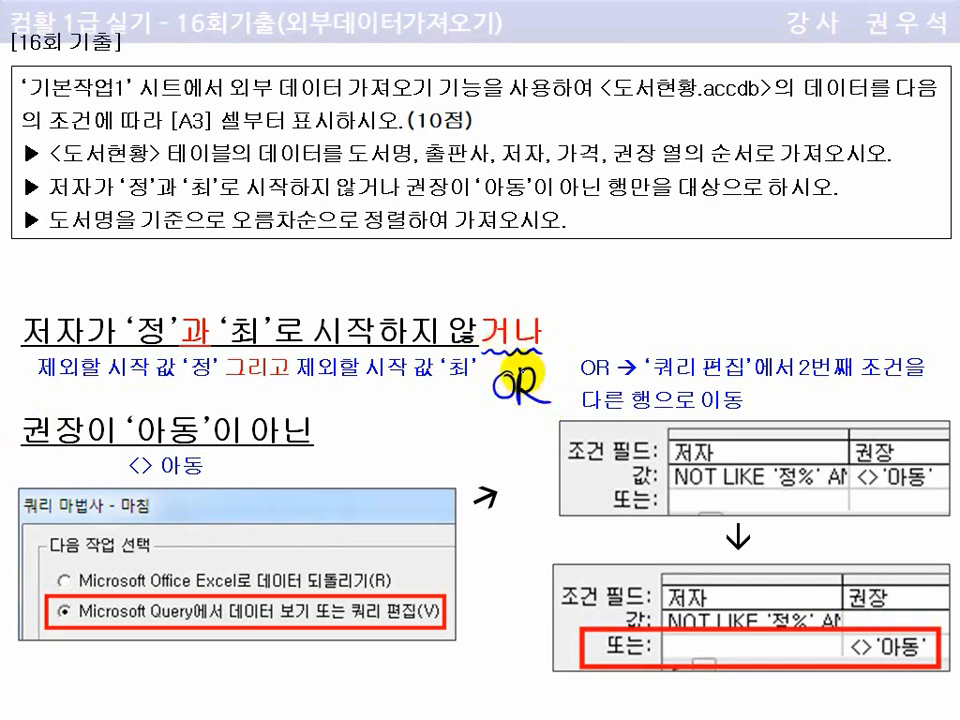